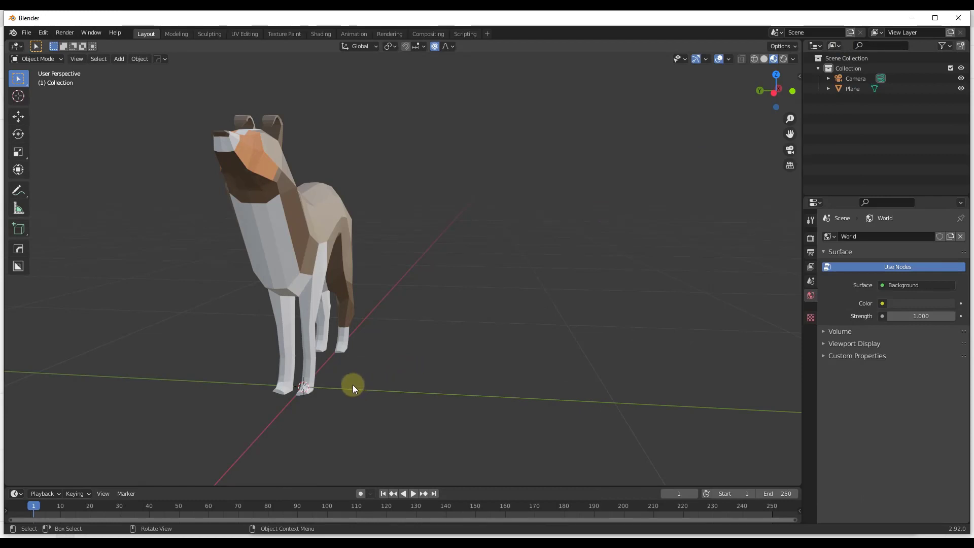
- Add a 2 m plane mesh at the world origin
key("shift+a")
mouse_move(358, 388)
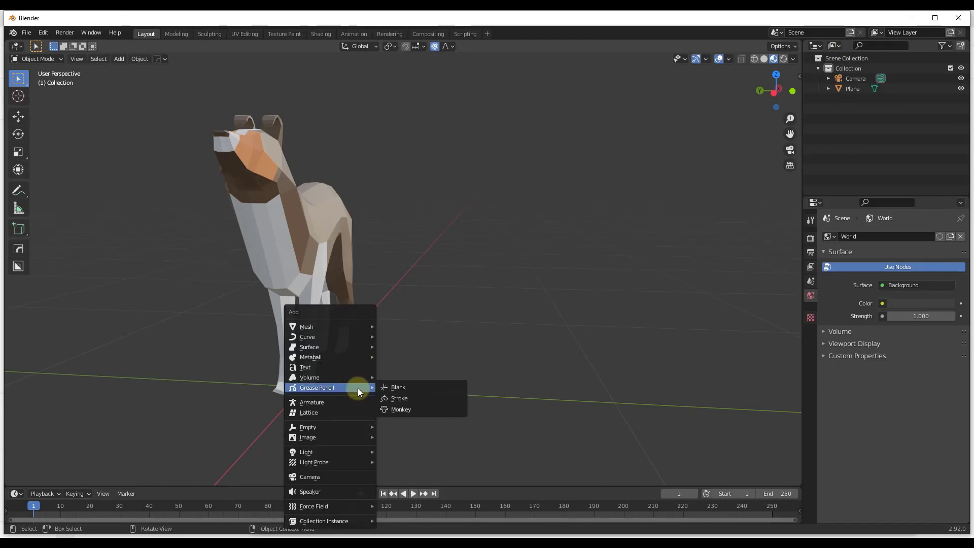
mouse_move(357, 329)
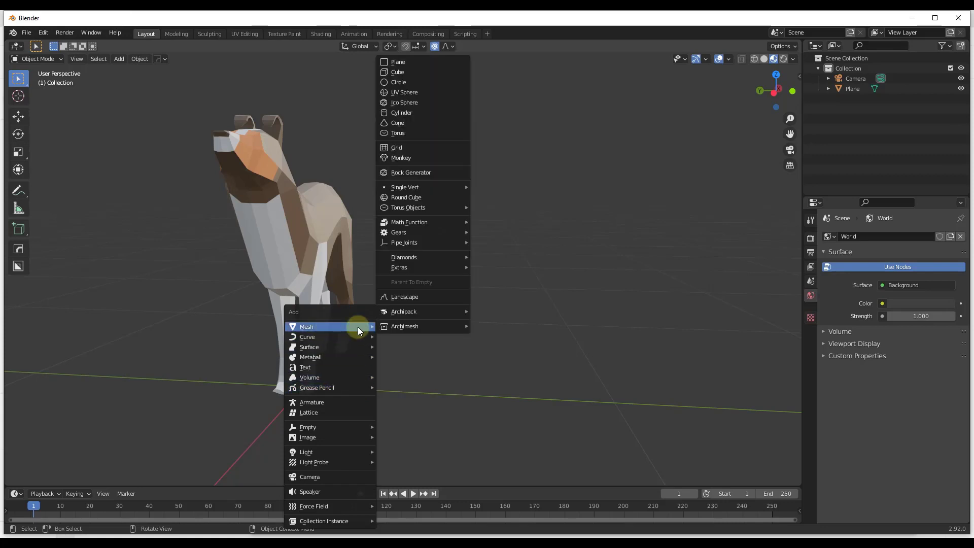
left_click(407, 62)
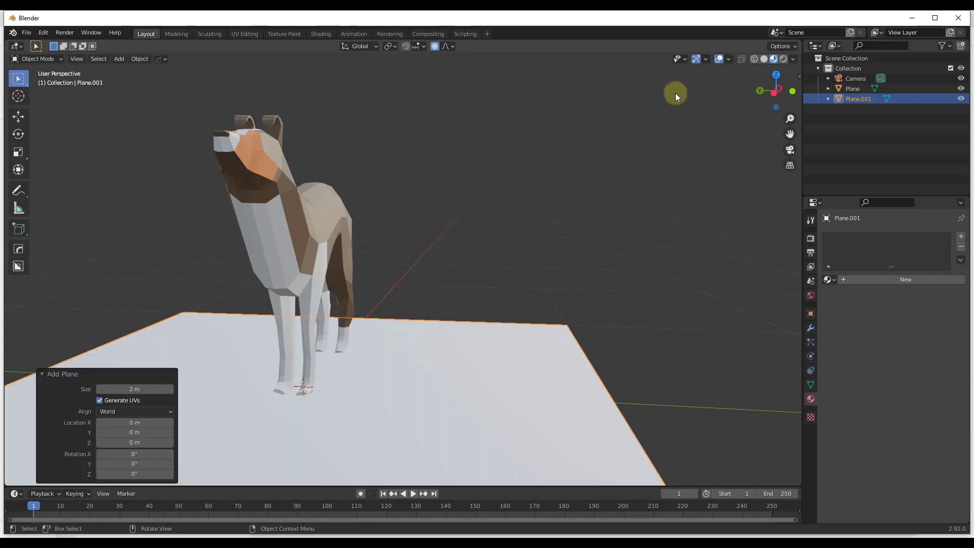
- Turn on the Screencast Keys display and hide the sidebar again
key("n")
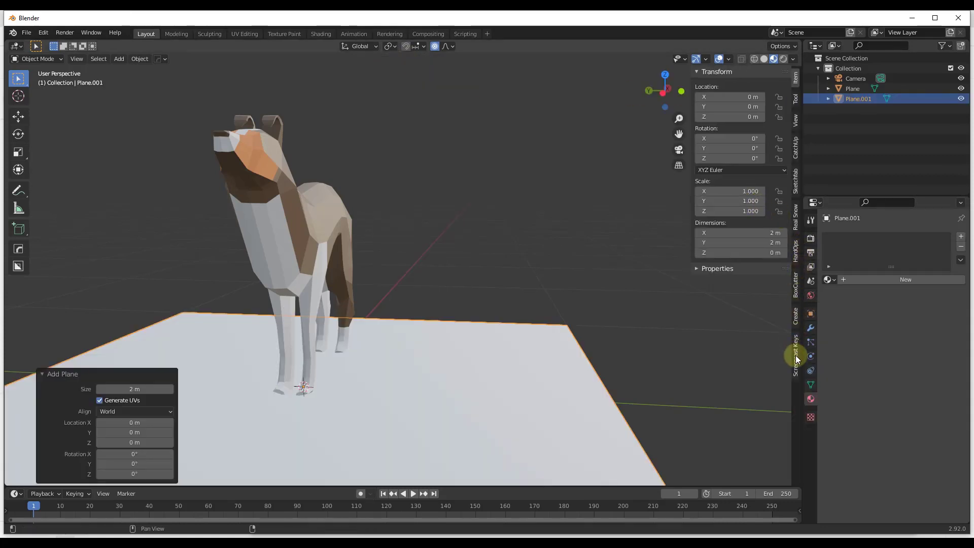
left_click(796, 355)
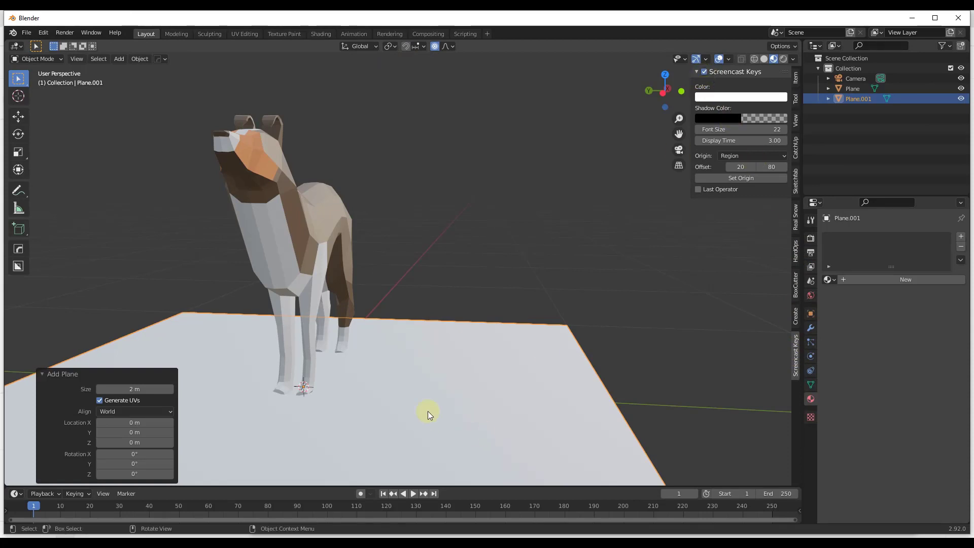
key("n")
left_click(422, 337)
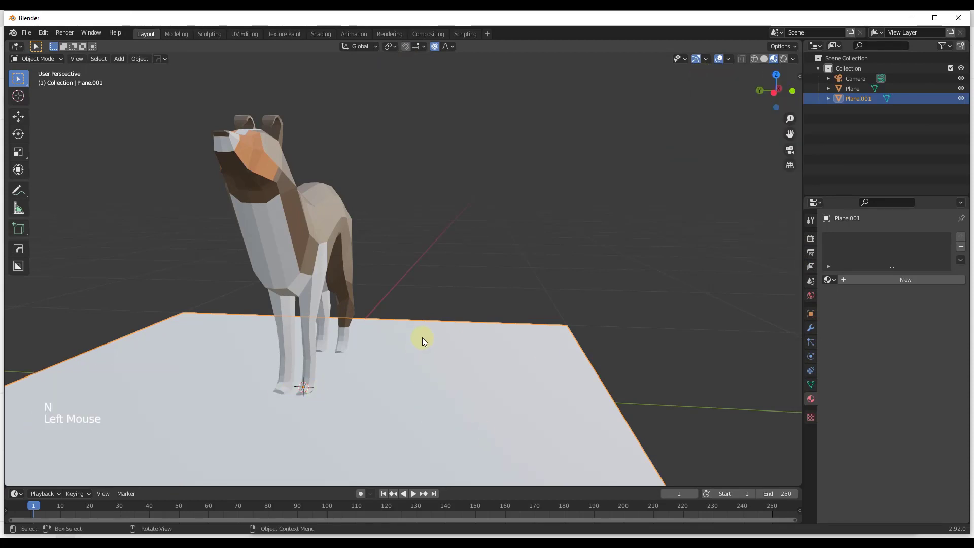
- Cancel the free rotation of the plane and turn off proportional editing in Object Mode
scroll(422, 360, "down", 5)
key("r")
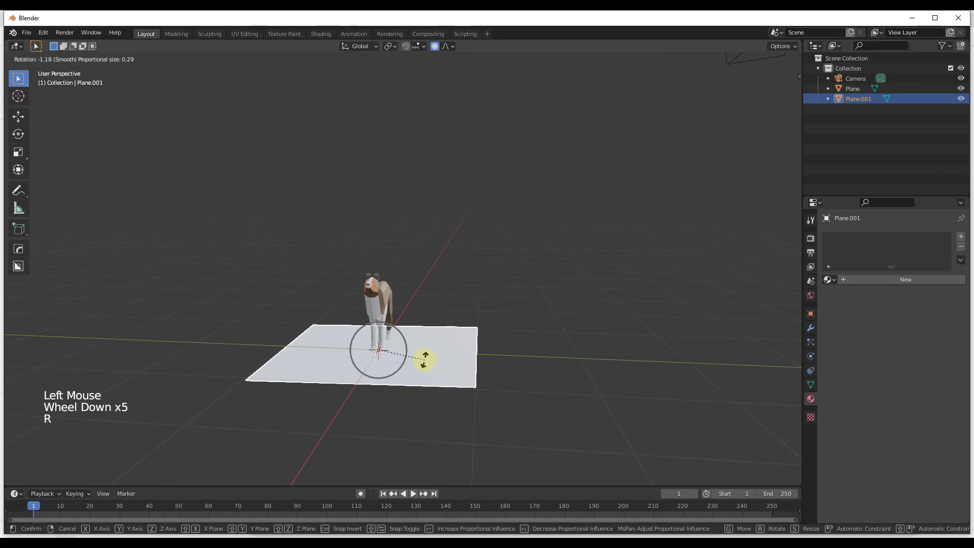
right_click(425, 360)
left_click(436, 47)
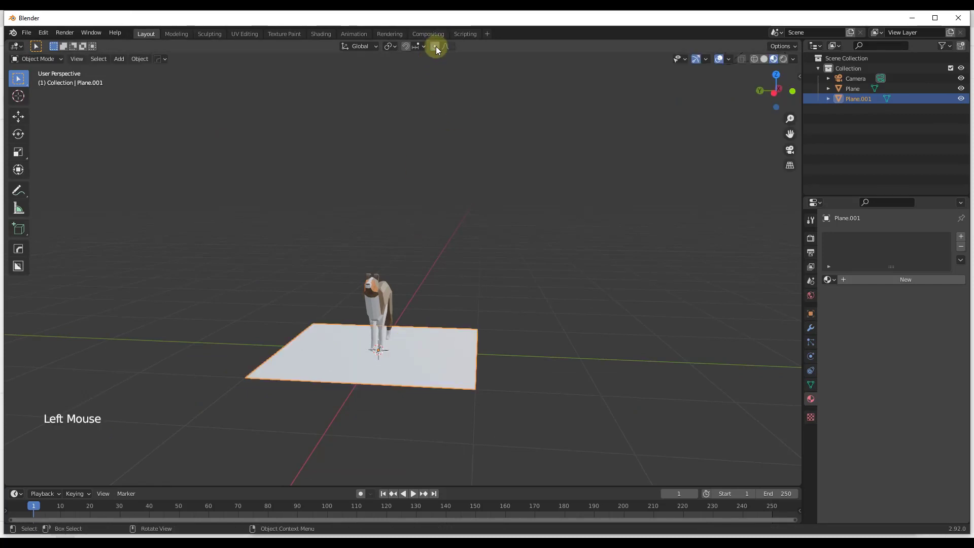
- Rotate the new plane 90° around the global Y axis so it stands upright
scroll(435, 341, "up", 1)
scroll(422, 358, "up", 3)
key("g")
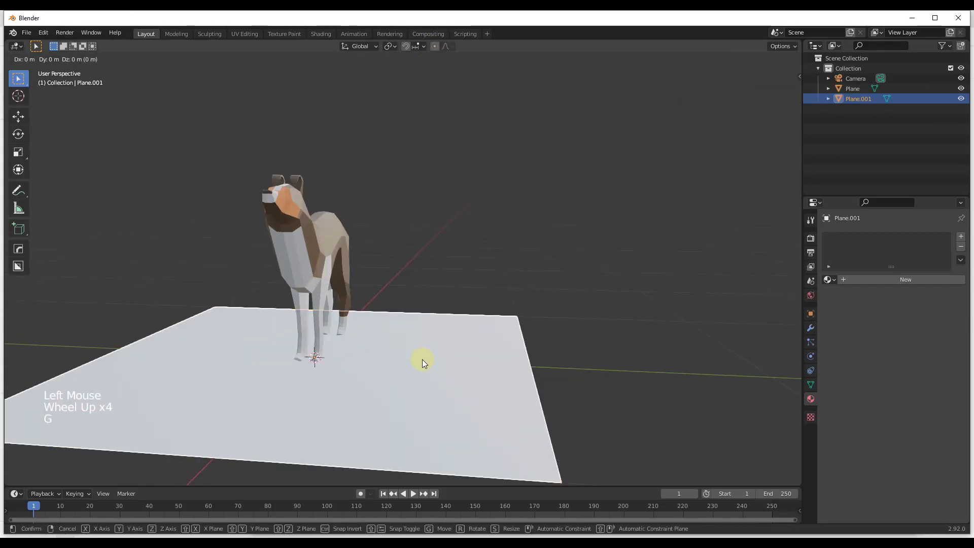
right_click(422, 361)
key("r")
key("x")
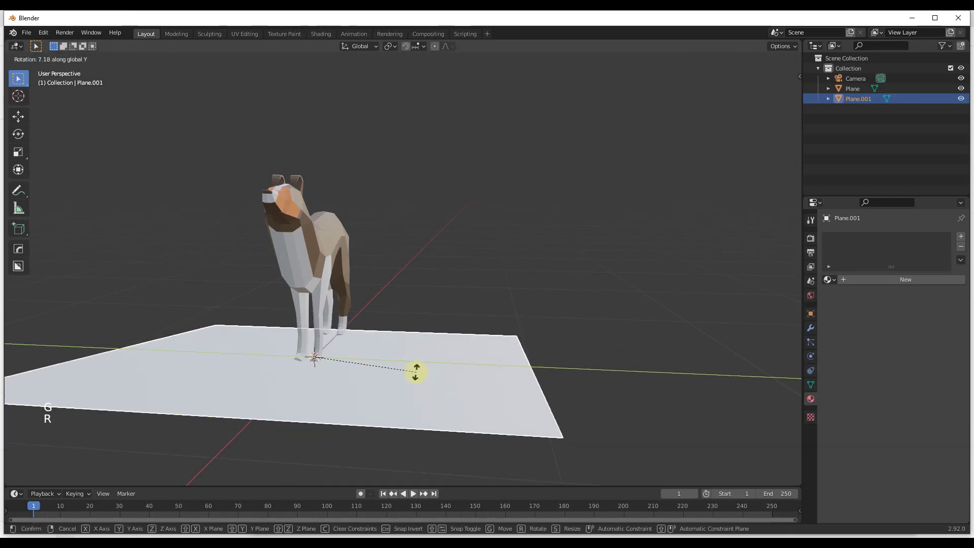
type("y")
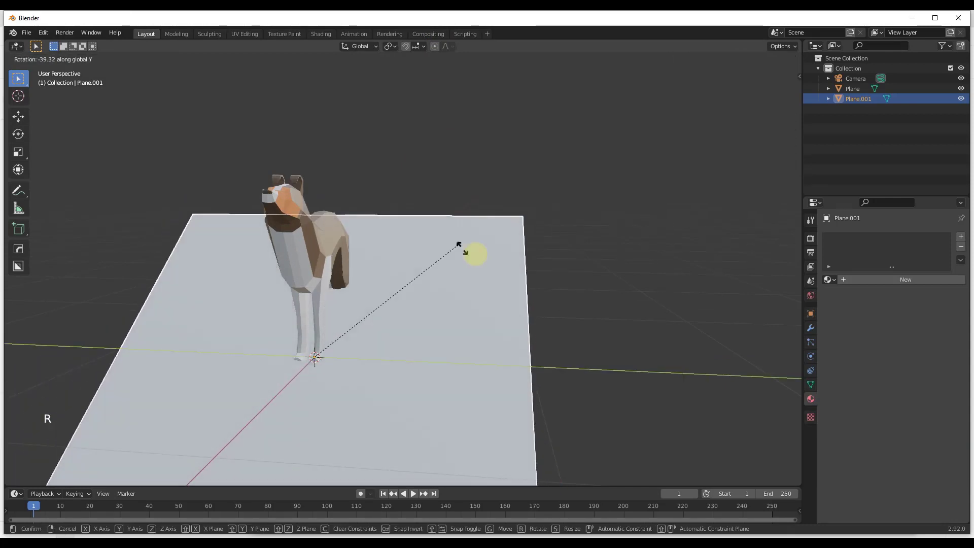
type("90")
key("Return")
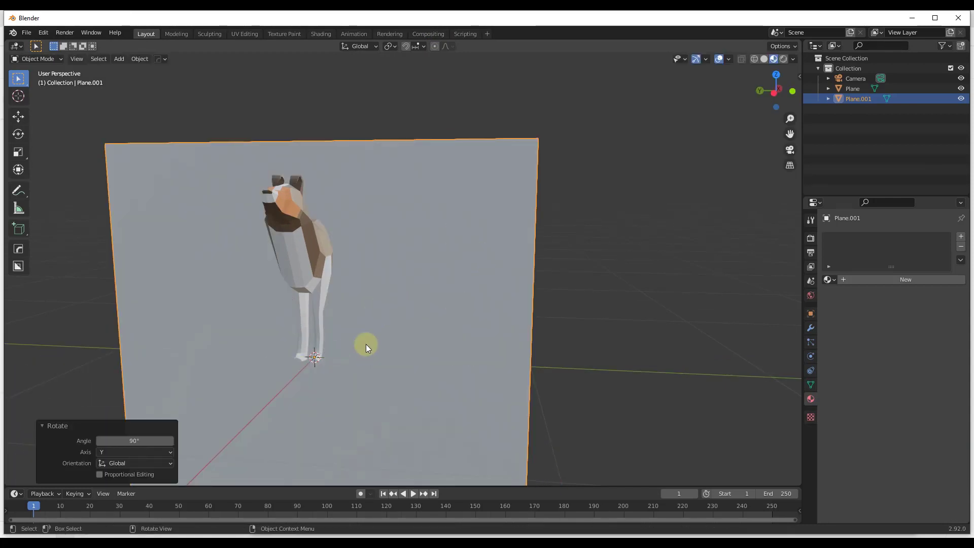
- Move the upright plane about -0.98 m along the Y axis, away from the animal model
key("g")
key("y")
left_click(647, 391)
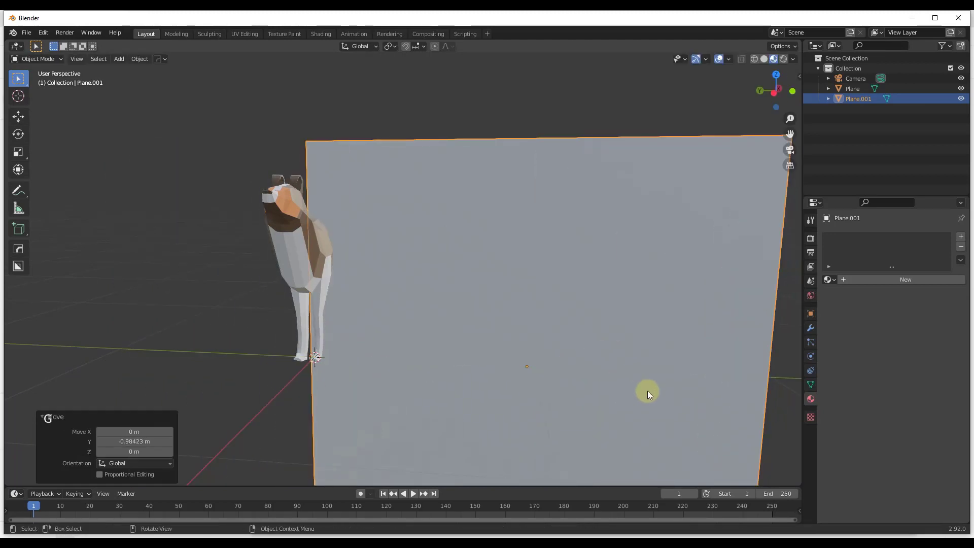
- Scale the plane down uniformly to a tiny square in three passes, by factors of about 0.016, 0.42 and 0.904
scroll(647, 391, "down", 3)
key("s")
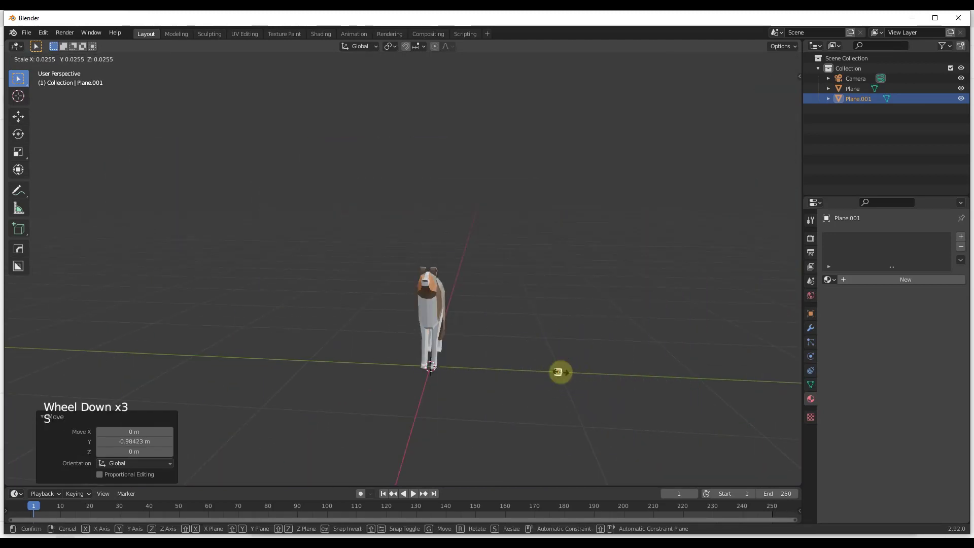
left_click(558, 372)
scroll(556, 371, "up", 13)
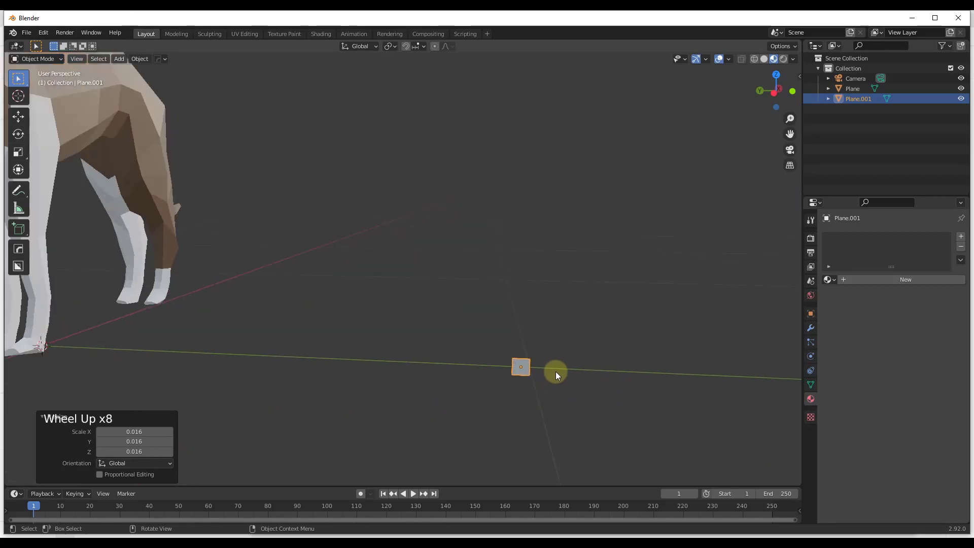
key("s")
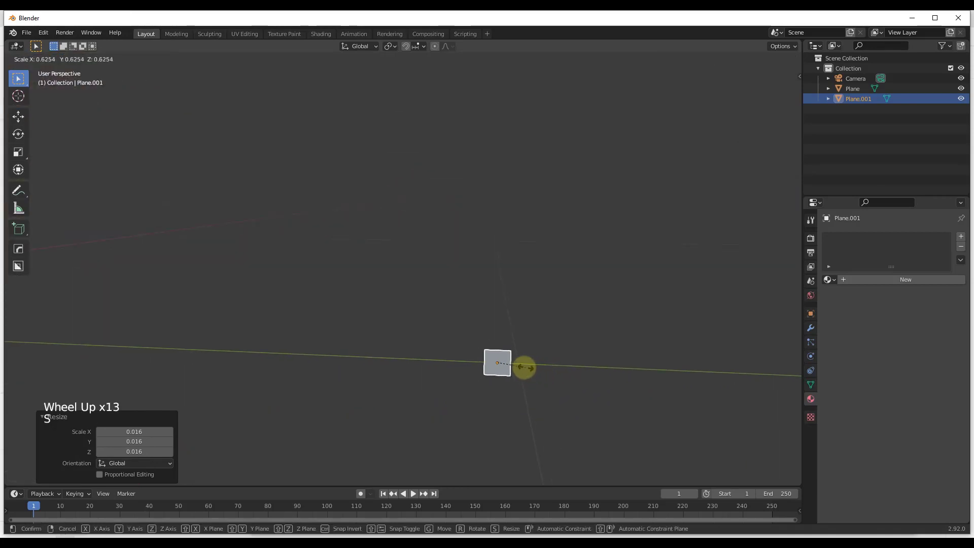
left_click(516, 368)
scroll(552, 370, "down", 9)
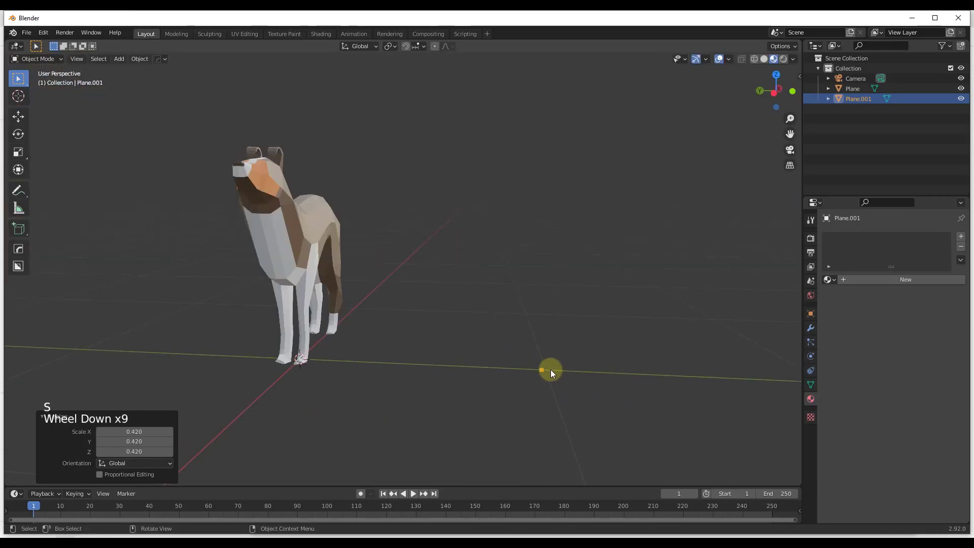
scroll(567, 372, "up", 4)
key("s")
left_click(564, 371)
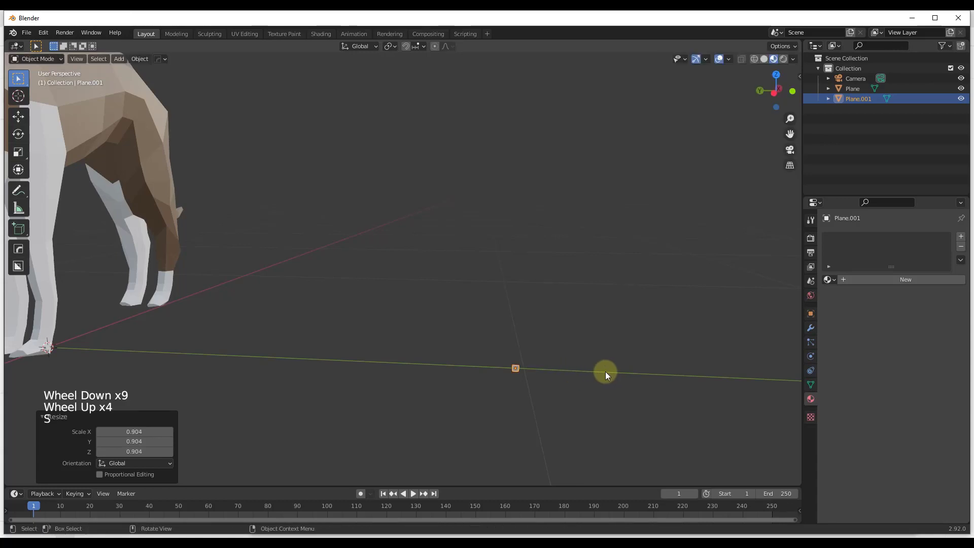
- Apply the rotation and scale to the small plane
scroll(599, 373, "up", 6)
left_click(138, 59)
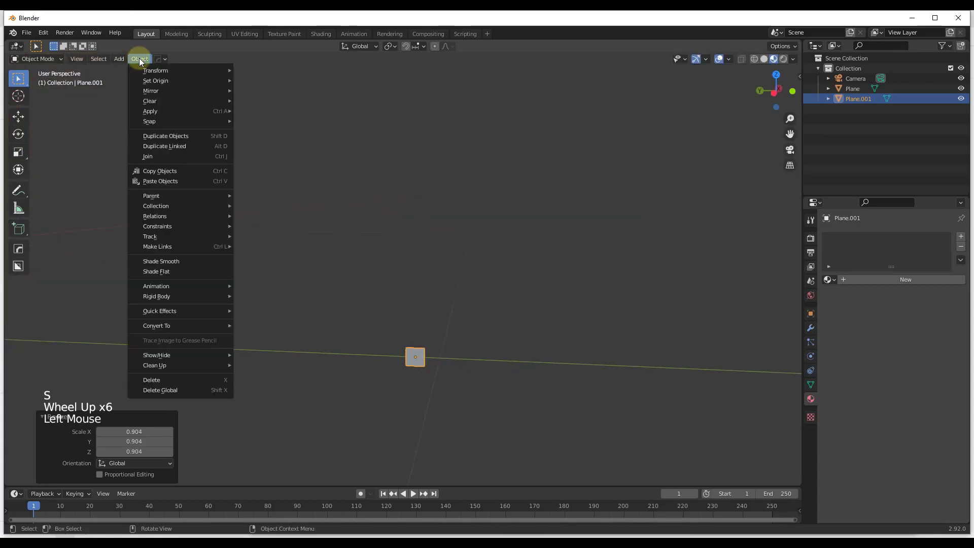
mouse_move(163, 111)
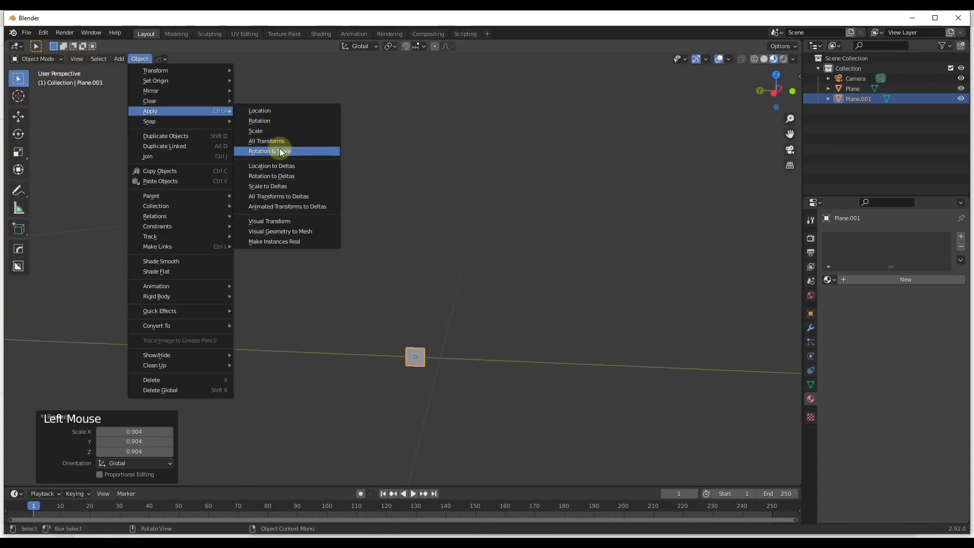
left_click(282, 151)
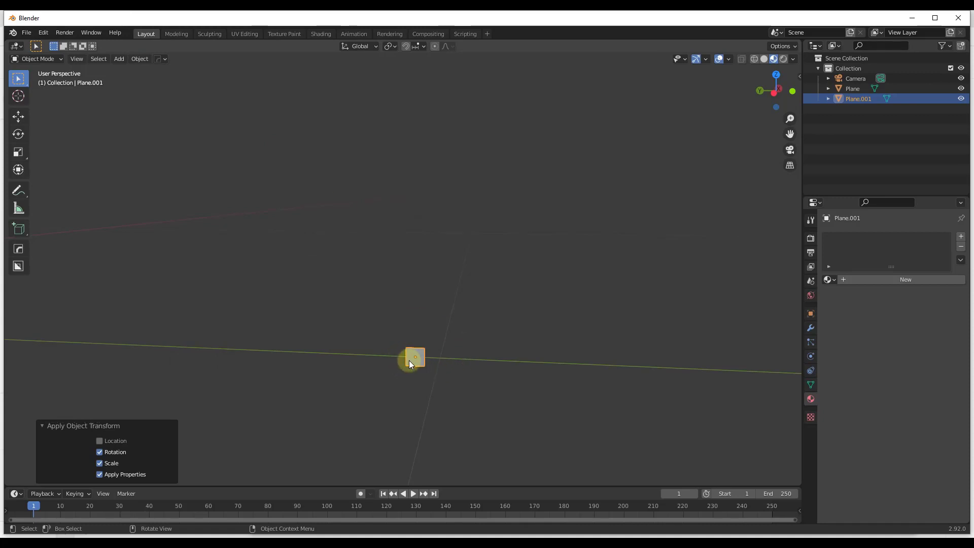
- Enter Edit Mode on the small plane and select its two upper vertices
key("Tab")
left_click_drag(390, 336, 438, 350)
key("g")
key("z")
right_click(442, 311)
key("g")
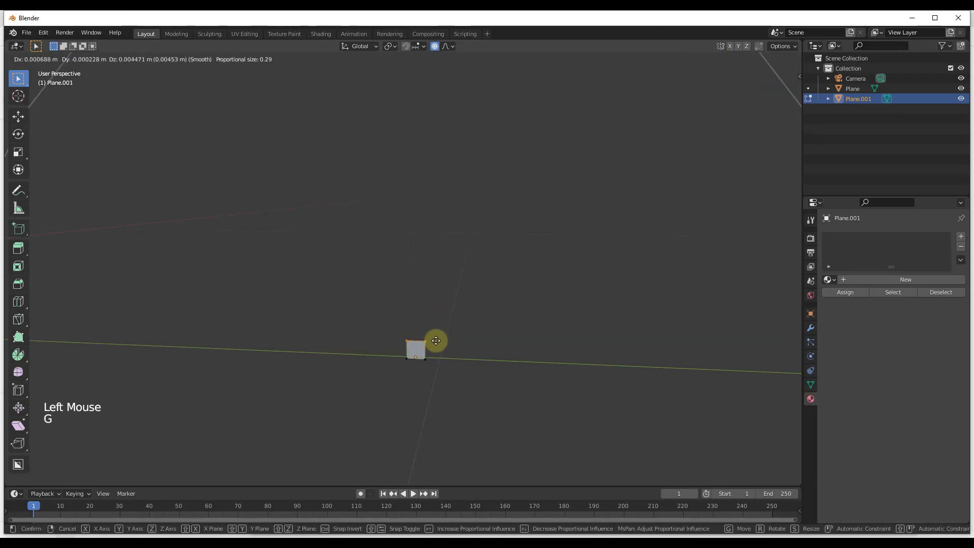
key("z")
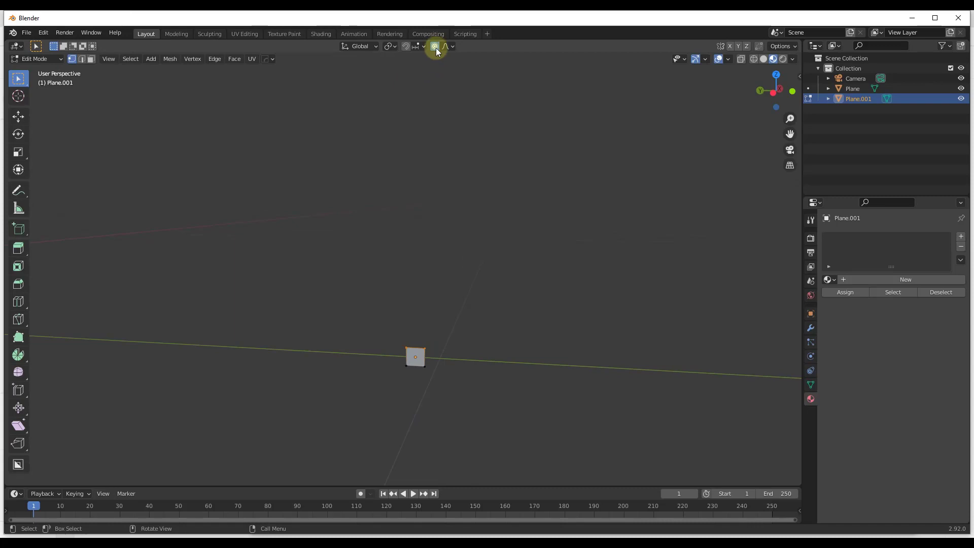
- Turn off proportional editing in Edit Mode and raise the two upper vertices about 0.16 m along Z
left_click(436, 48)
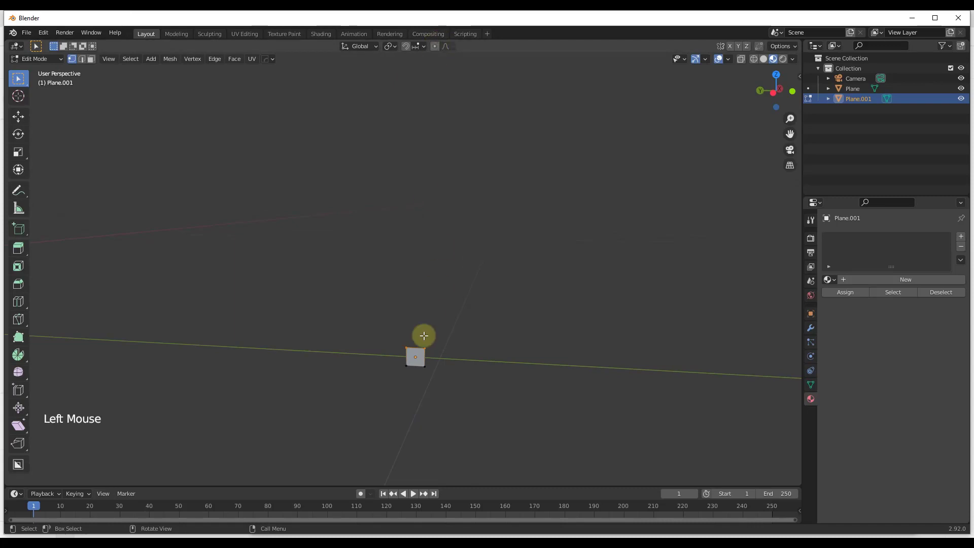
key("g")
key("z")
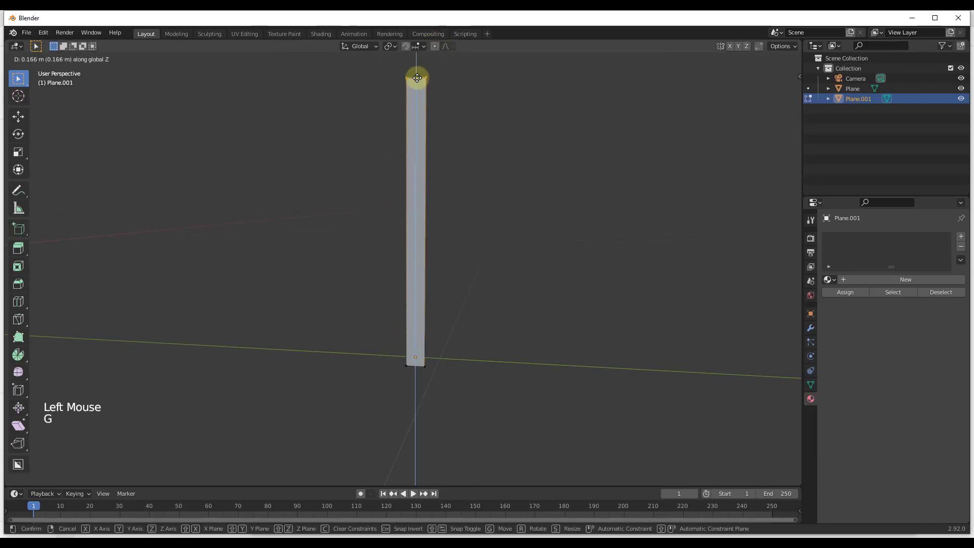
left_click(416, 85)
- Lower the strip's upper vertices about 0.06 m along Z and return to Object Mode
scroll(435, 270, "down", 10)
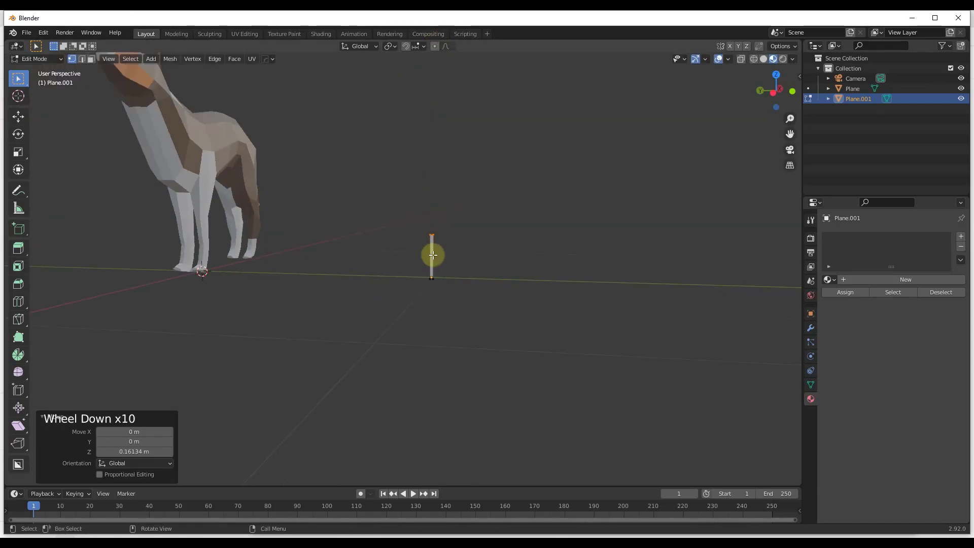
key("g")
key("z")
left_click(436, 257)
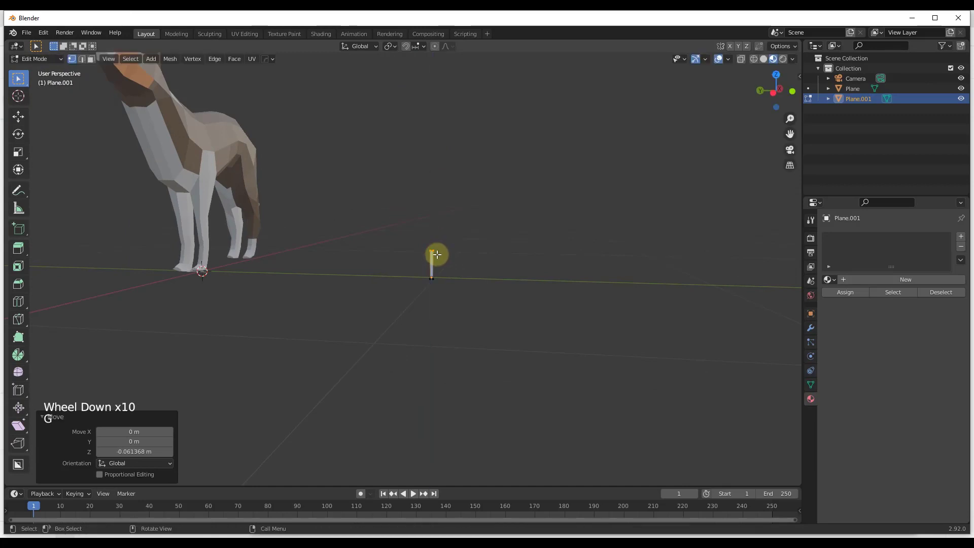
scroll(437, 268, "up", 9)
key("Tab")
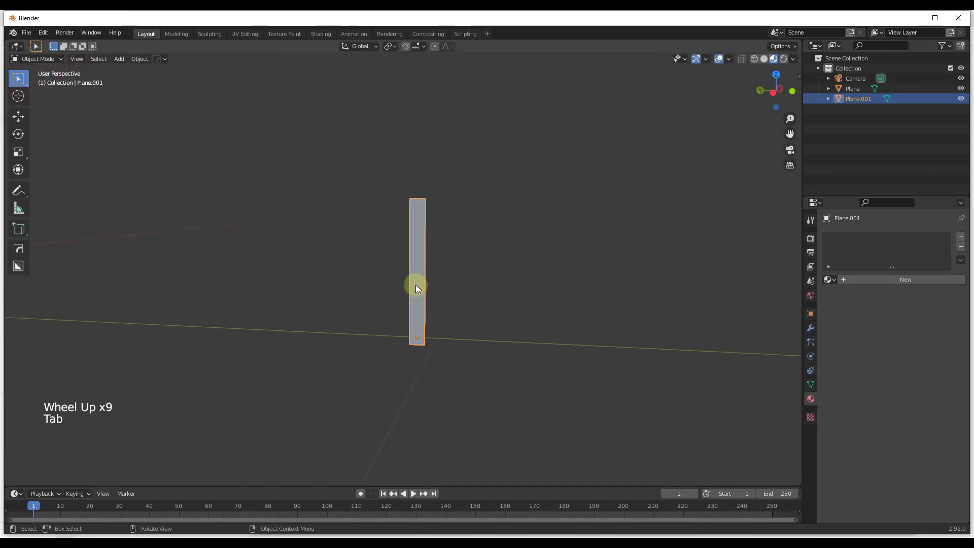
scroll(419, 287, "down", 1)
middle_click_drag(421, 286, 458, 280)
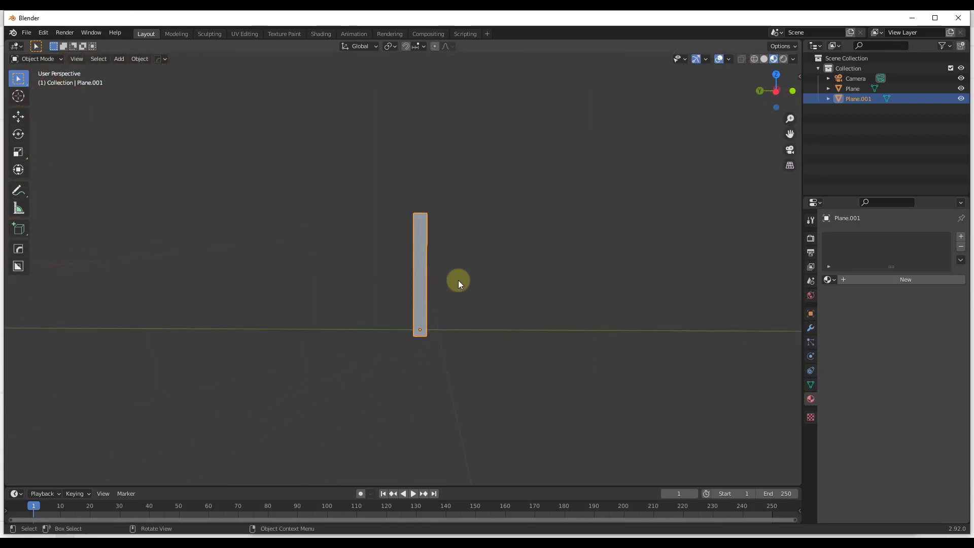
middle_click_drag(497, 345, 483, 325)
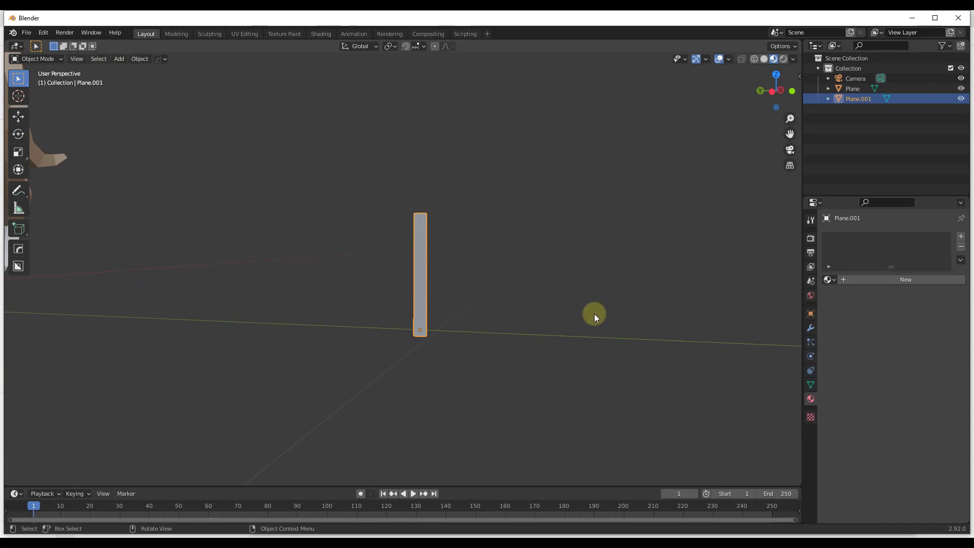
scroll(431, 276, "down", 2)
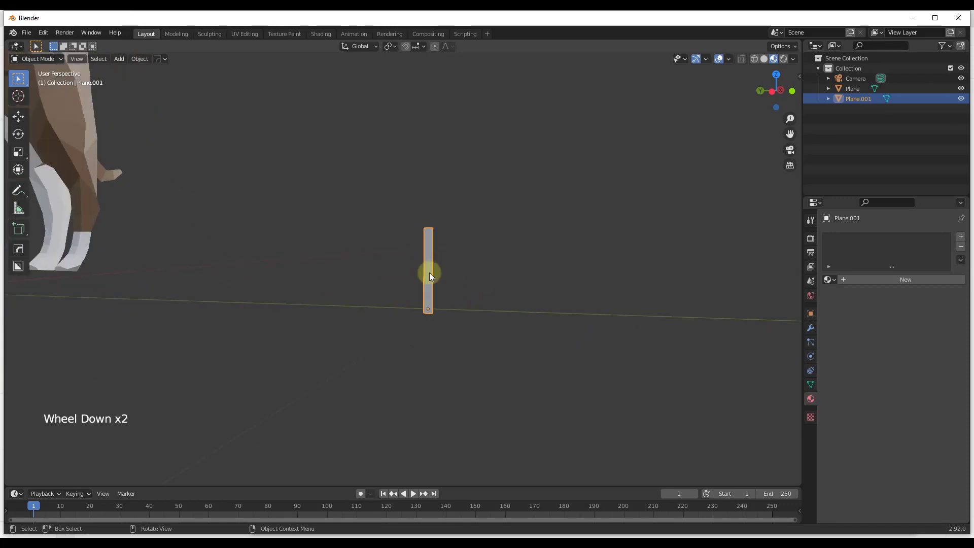
scroll(435, 283, "up", 4)
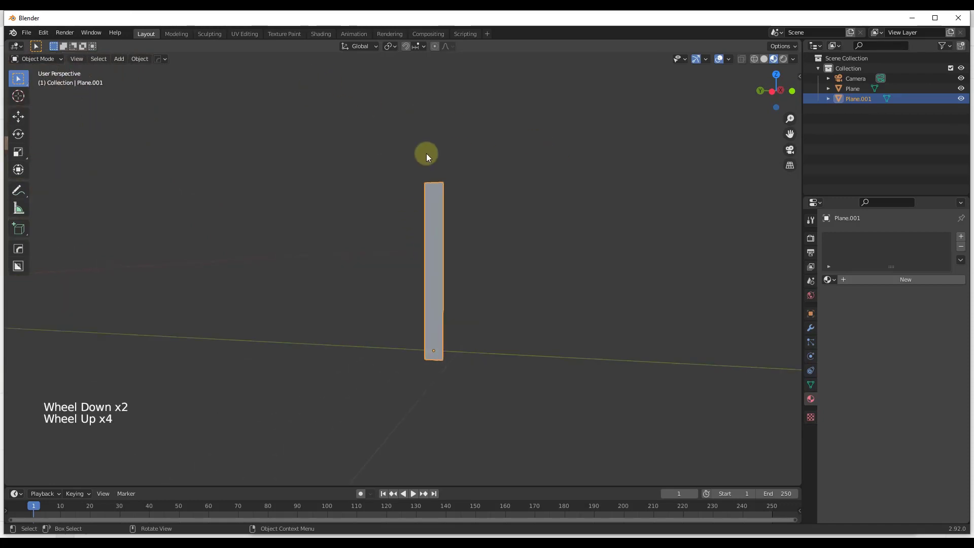
- Switch to the Shading workspace and create a new material for the upright strip
left_click(321, 34)
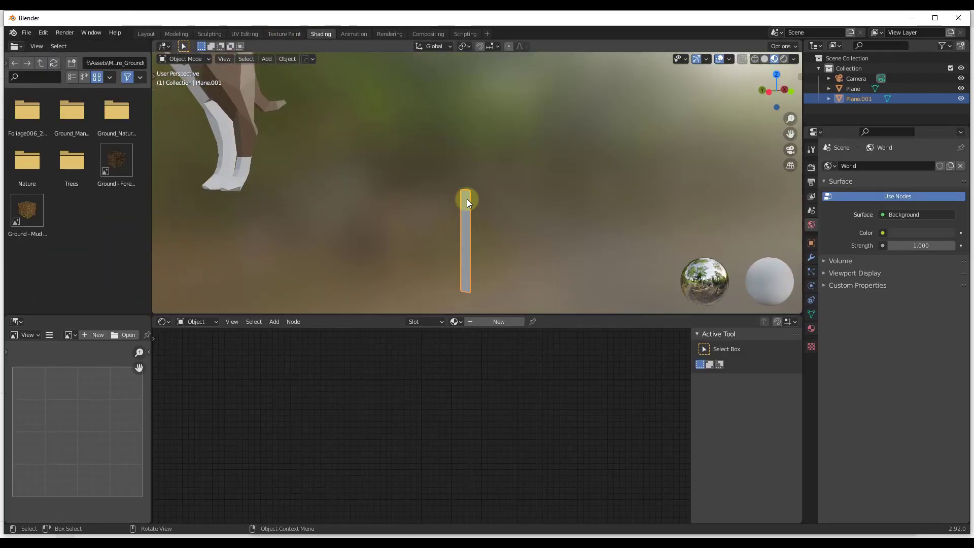
middle_click_drag(467, 199, 466, 234)
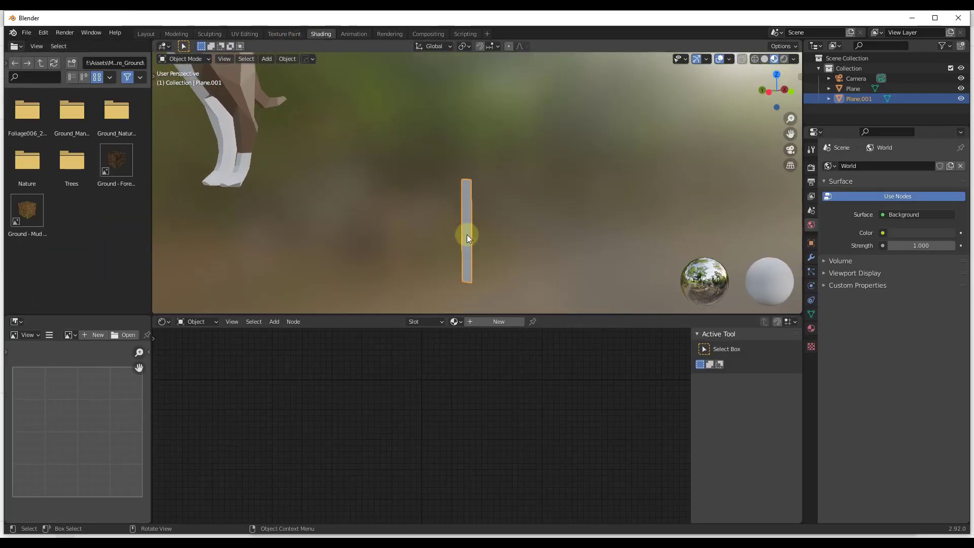
left_click(489, 319)
scroll(524, 392, "down", 4)
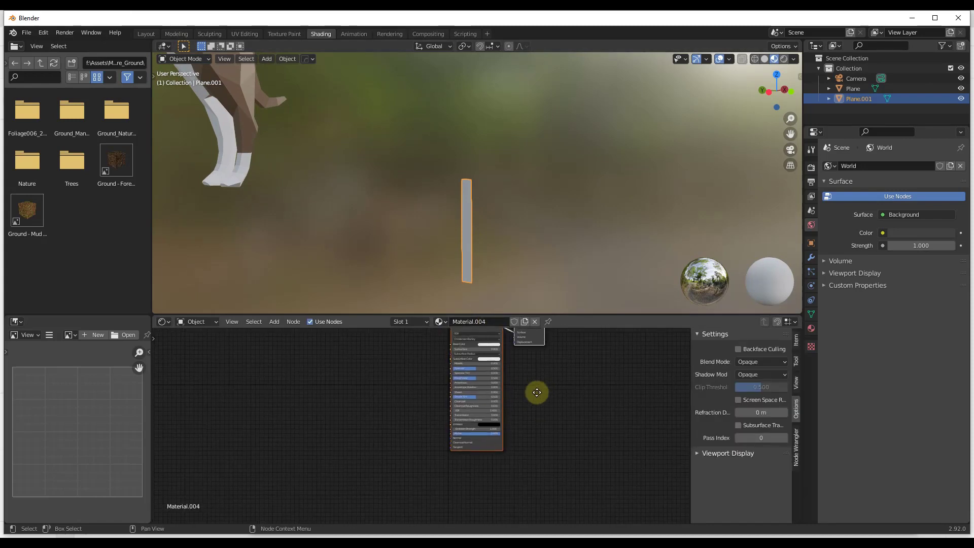
- Spread the Principled BSDF and Material Output nodes farther apart in the strip material's node tree
middle_click_drag(537, 391, 515, 416)
scroll(421, 370, "up", 4)
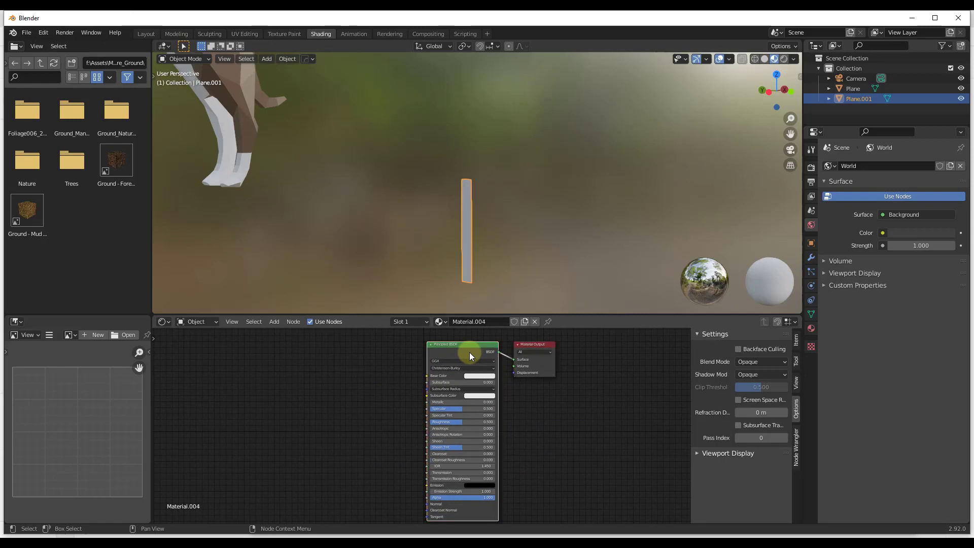
left_click(535, 349)
left_click_drag(536, 349, 588, 358)
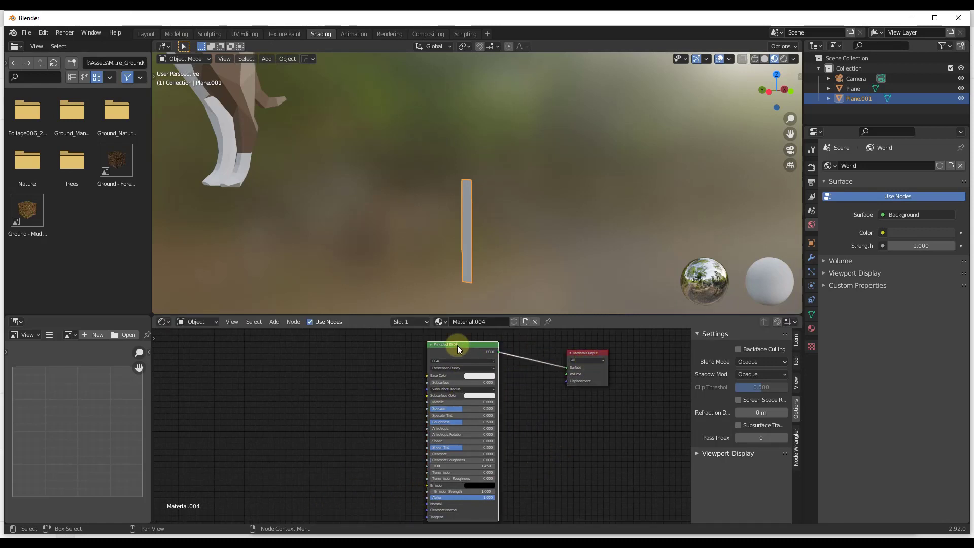
left_click_drag(458, 346, 438, 349)
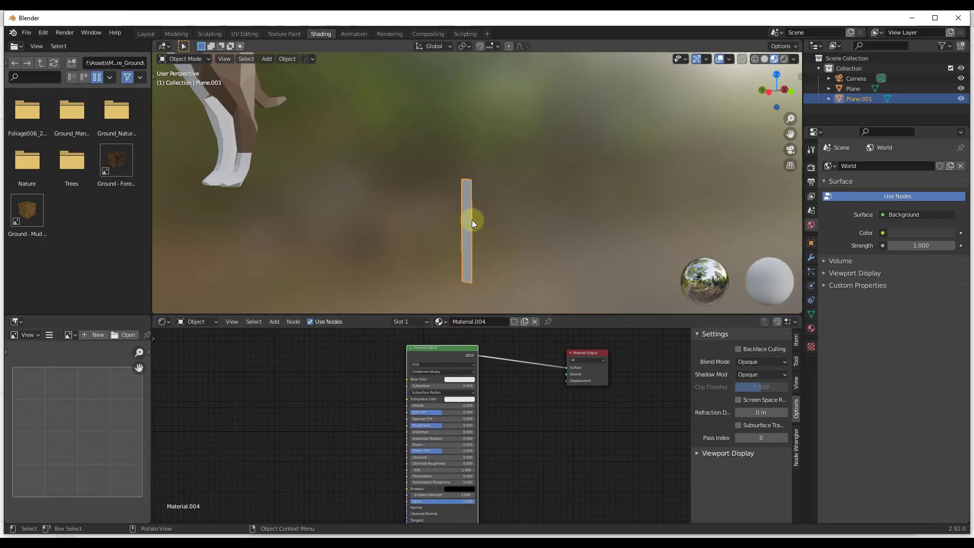
scroll(570, 374, "down", 1)
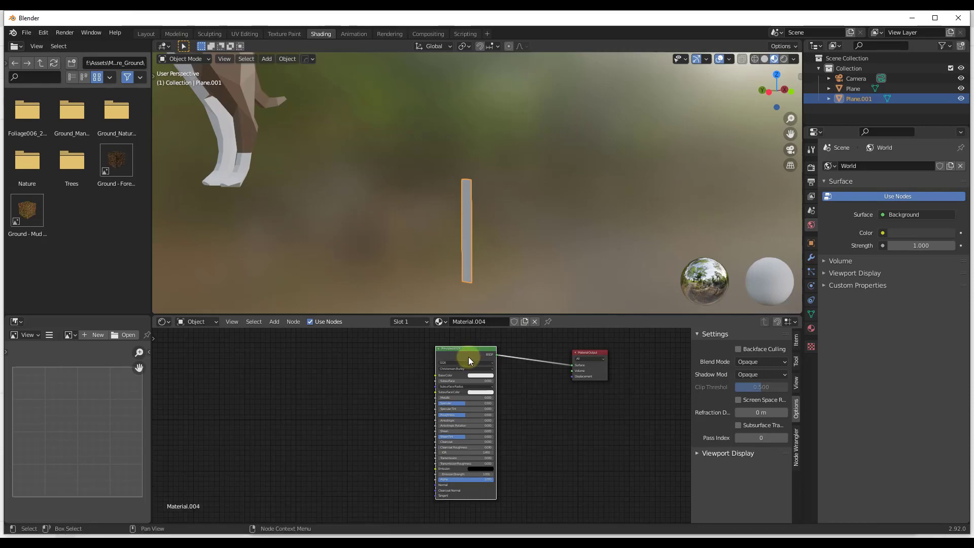
scroll(465, 356, "up", 1)
scroll(469, 355, "down", 1)
scroll(466, 354, "up", 1)
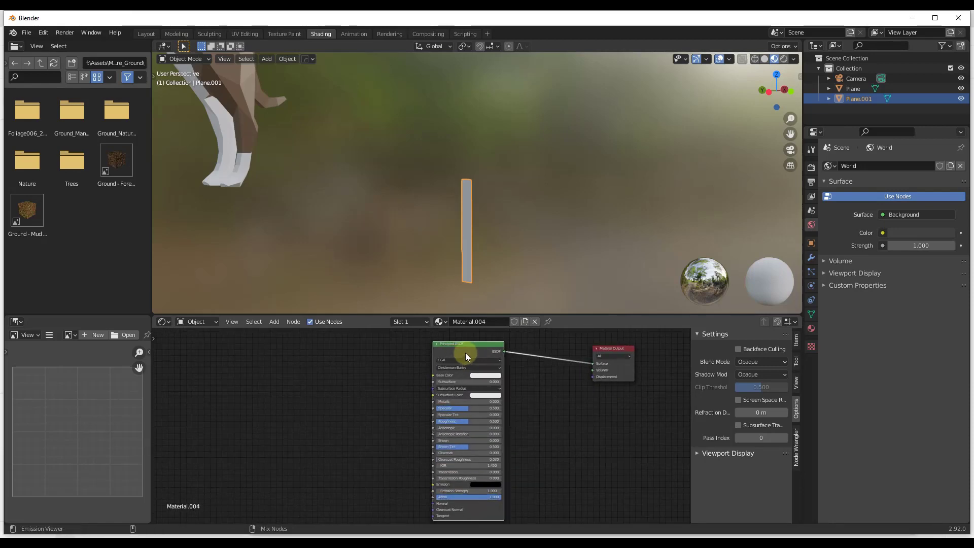
- Check the Principled texture setup's file browser and look up the Node Wrangler add-on in the preferences by searching for "node"
key("ctrl+shift+t")
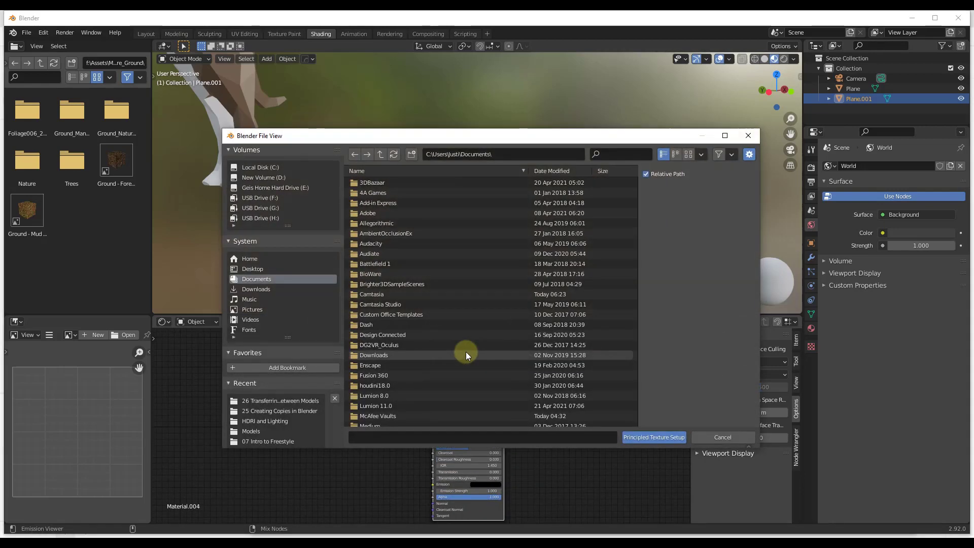
left_click(712, 435)
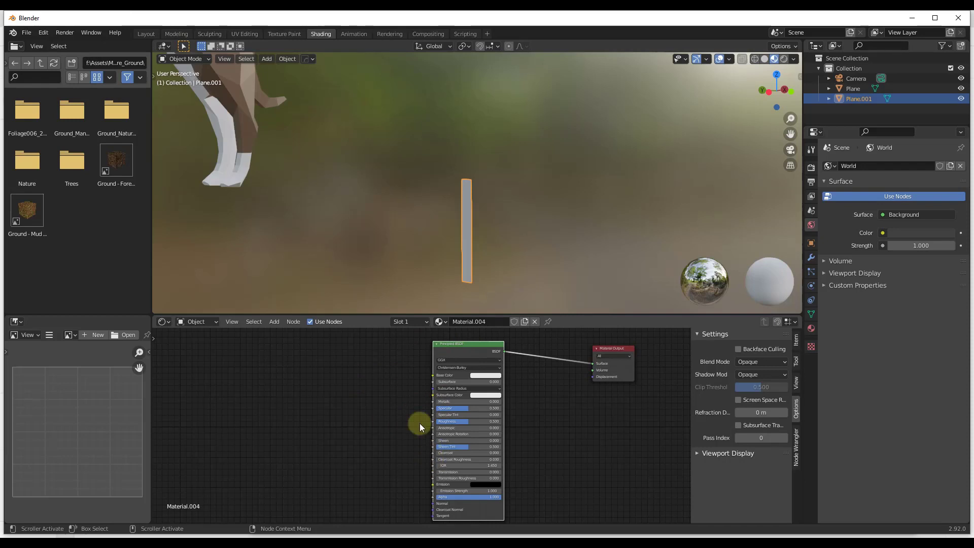
left_click(43, 33)
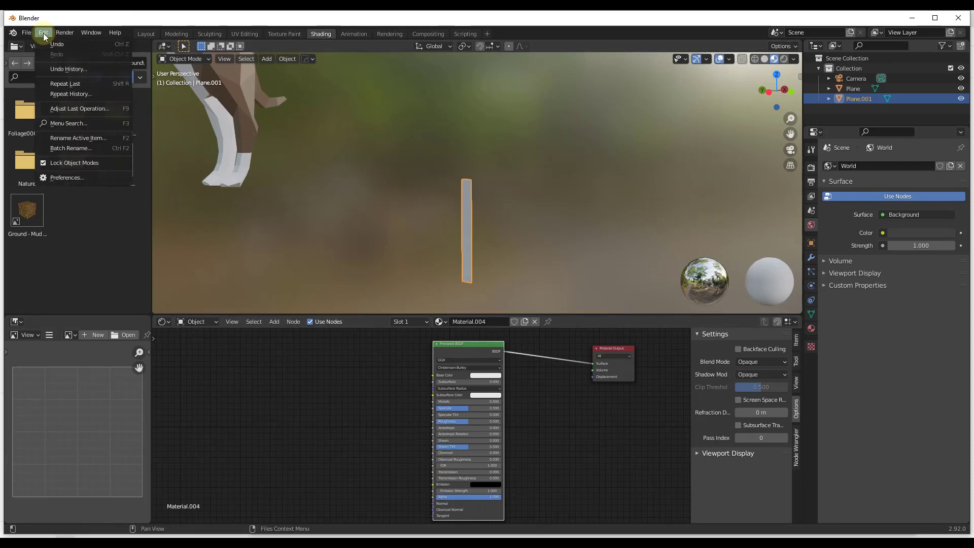
left_click(82, 177)
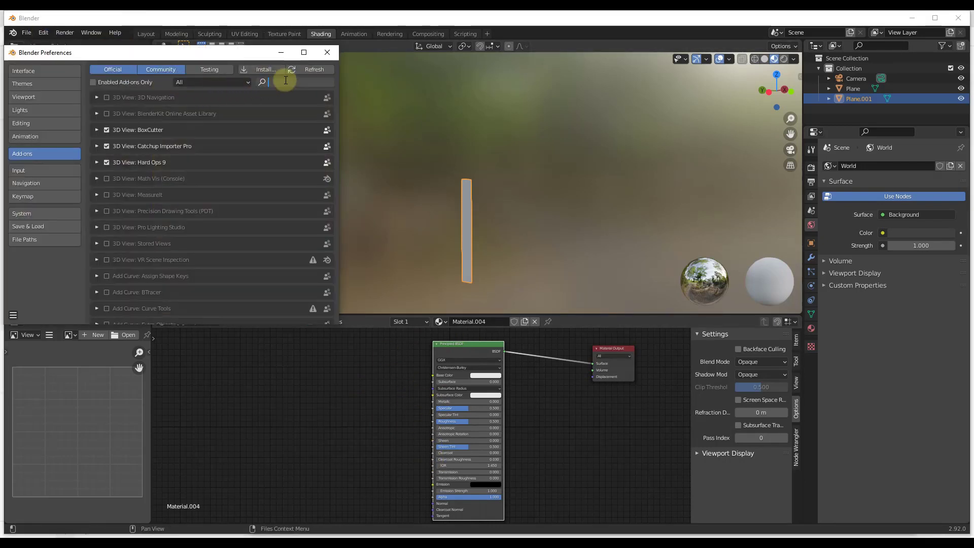
type("node")
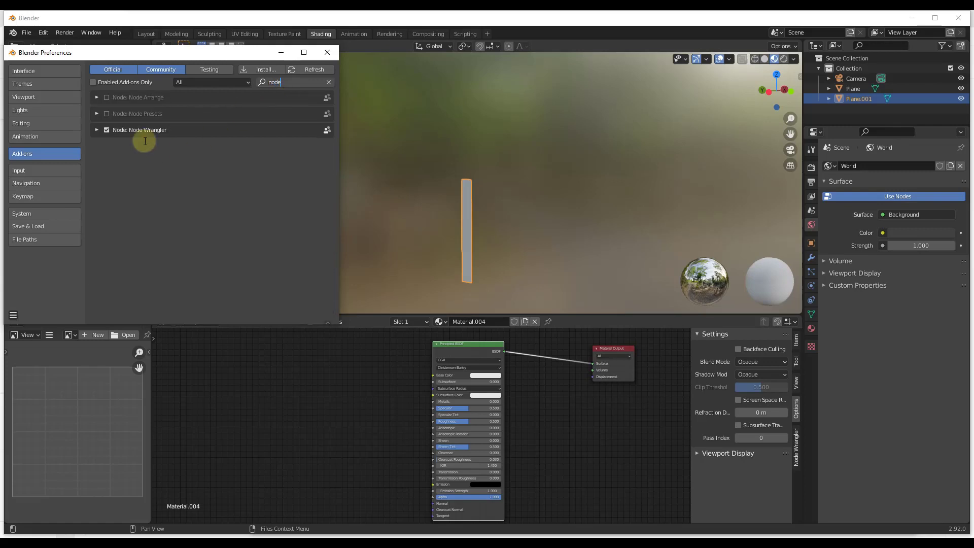
left_click(335, 53)
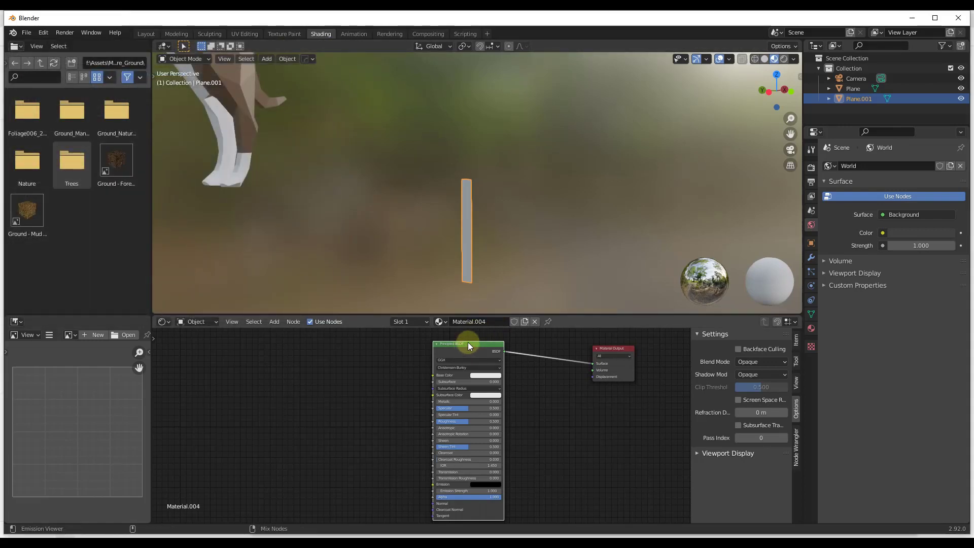
- Run Principled Texture Setup on the Principled BSDF node with all five Foliage006_2K images from F:\Assets\Materials\Nature_Ground\Foliage006_2K-JPG
key("ctrl+shift+t")
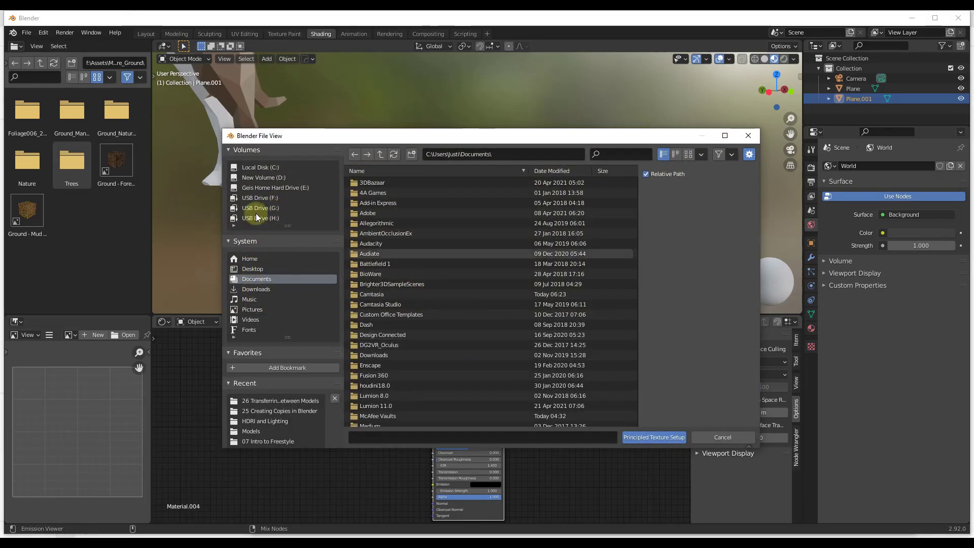
left_click(259, 198)
double_click(374, 184)
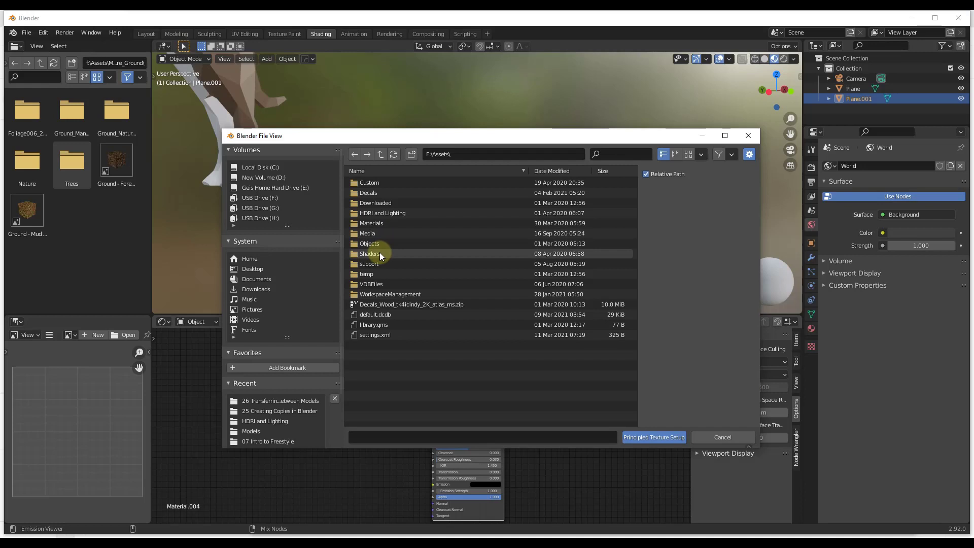
double_click(375, 222)
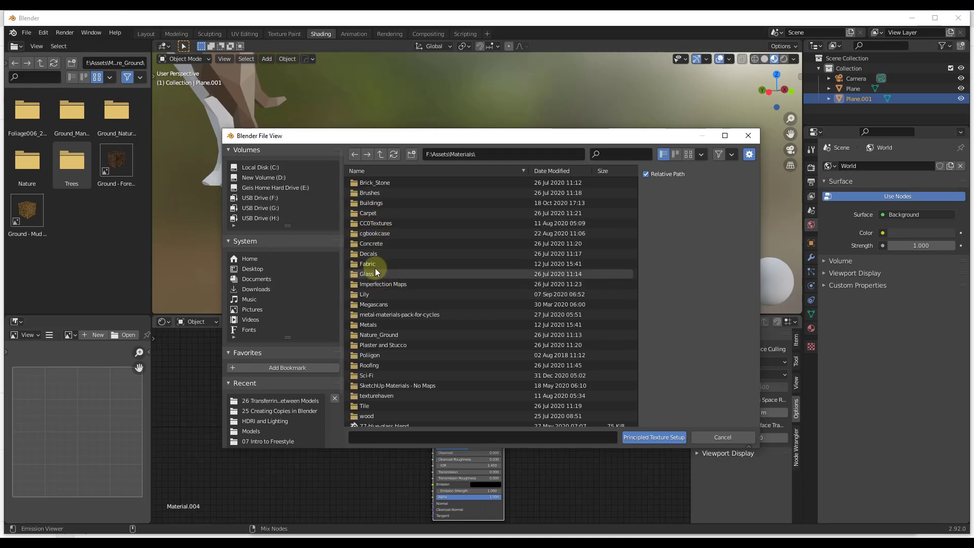
double_click(376, 335)
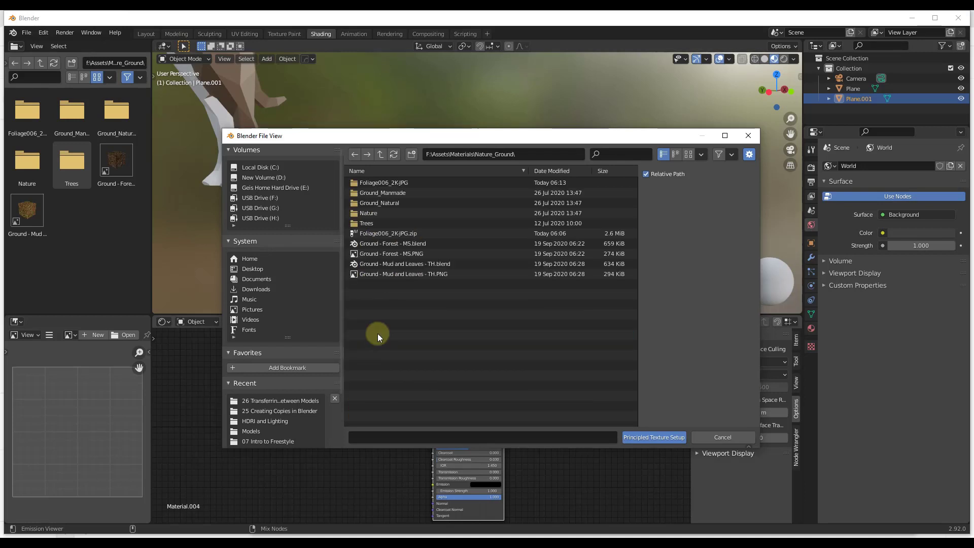
double_click(383, 183)
left_click_drag(440, 257, 366, 166)
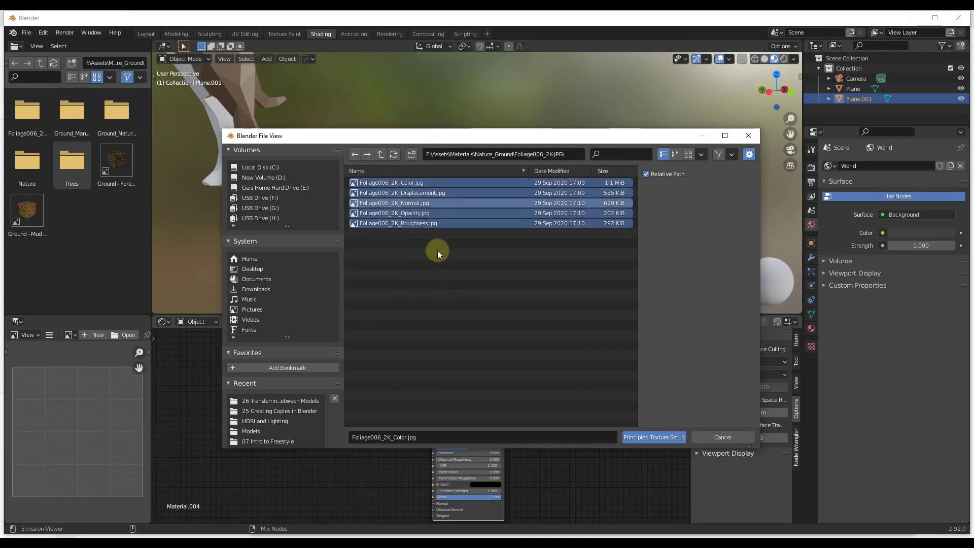
left_click(655, 437)
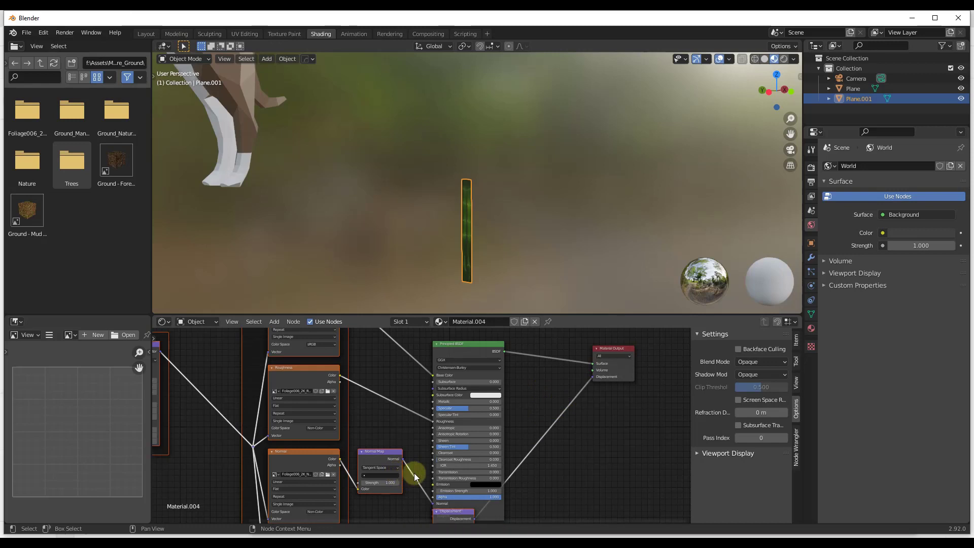
- Shift the selected texture setup nodes down so that the Displacement node no longer overlaps the Principled BSDF node
scroll(572, 423, "down", 3)
middle_click_drag(564, 450, 609, 433)
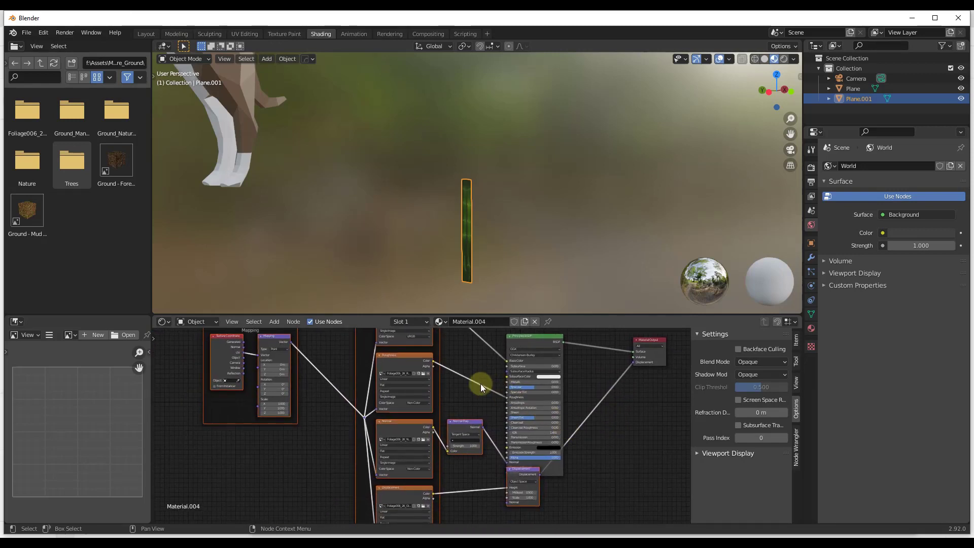
scroll(473, 382, "up", 4)
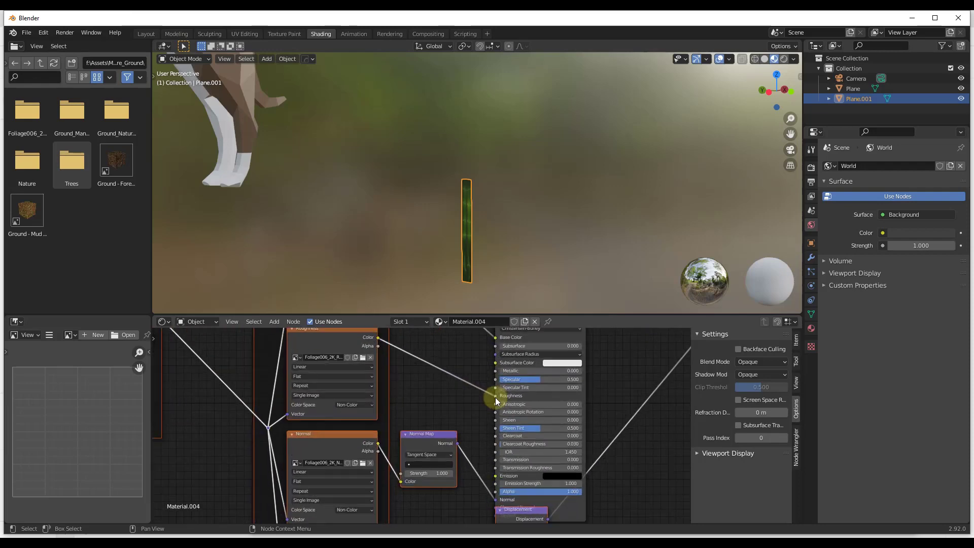
scroll(432, 374, "down", 4)
middle_click_drag(425, 385, 421, 455)
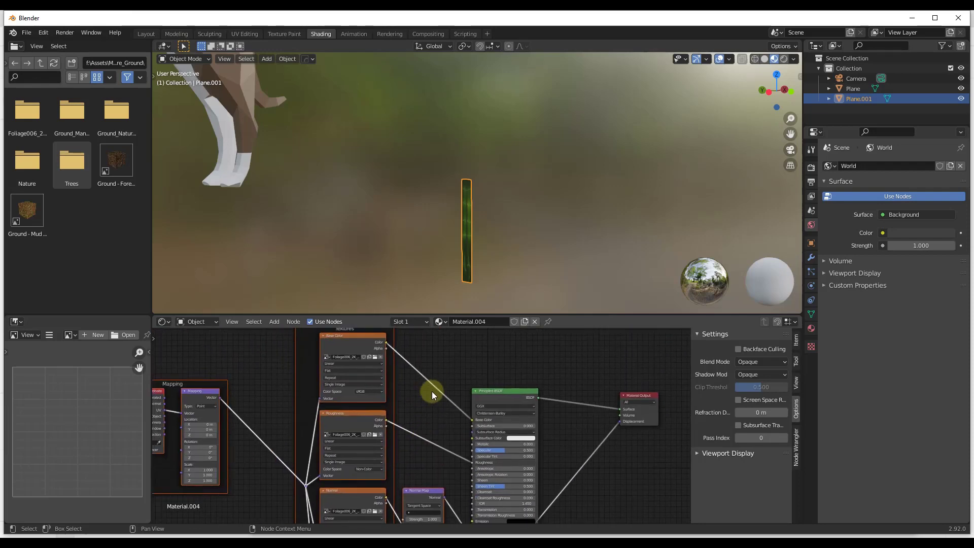
middle_click_drag(438, 410, 413, 270)
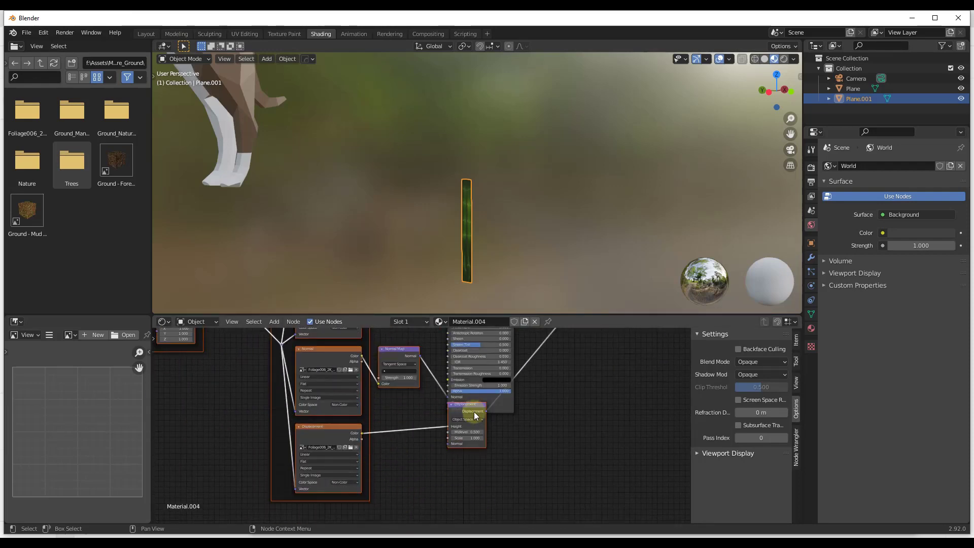
middle_click_drag(470, 410, 472, 435)
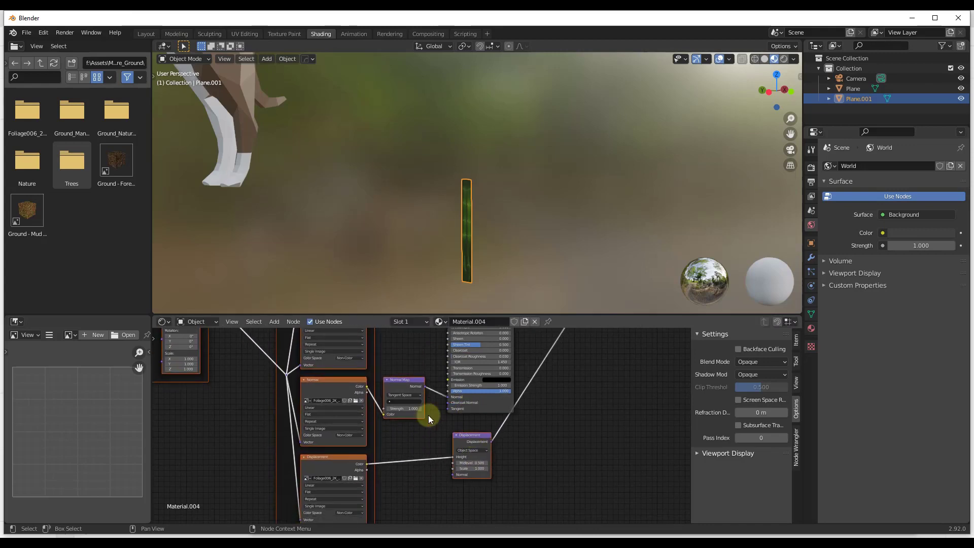
scroll(450, 428, "down", 2)
scroll(413, 418, "down", 4)
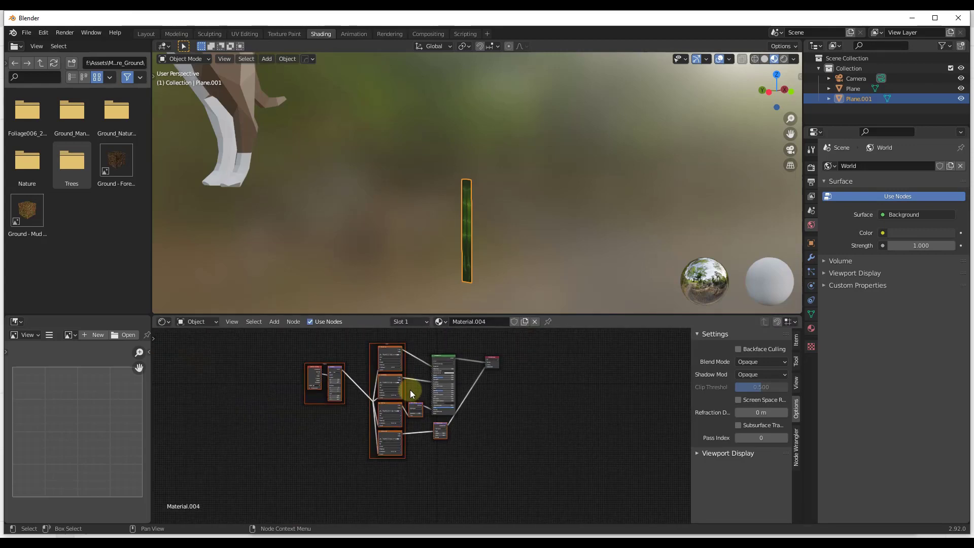
- Examine up close how the foliage texture is mapped onto the upright strip
scroll(477, 220, "up", 5)
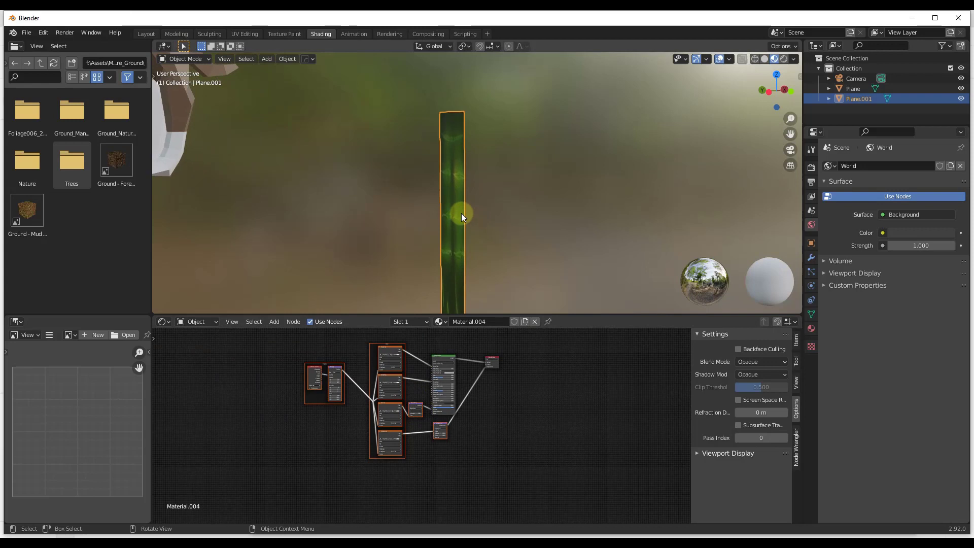
middle_click_drag(461, 213, 482, 272)
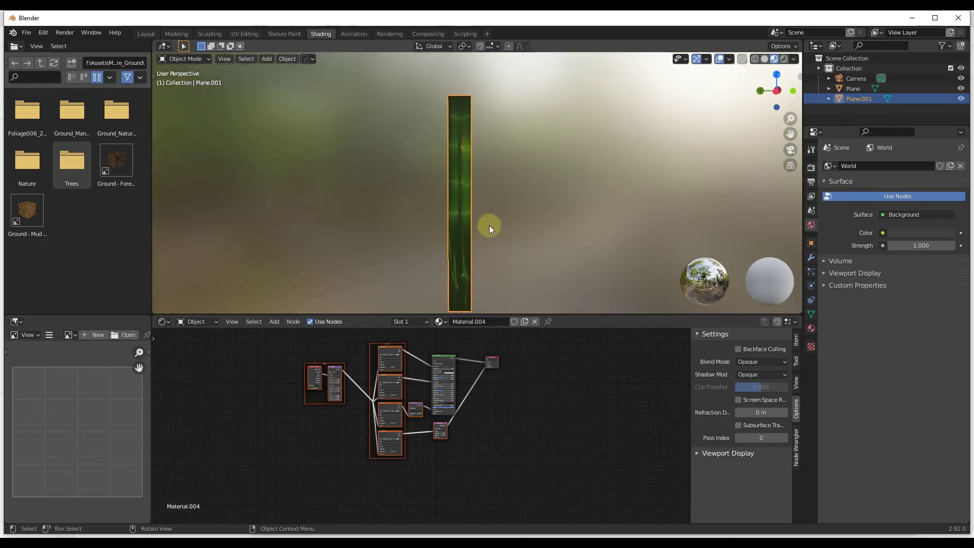
left_click(380, 347)
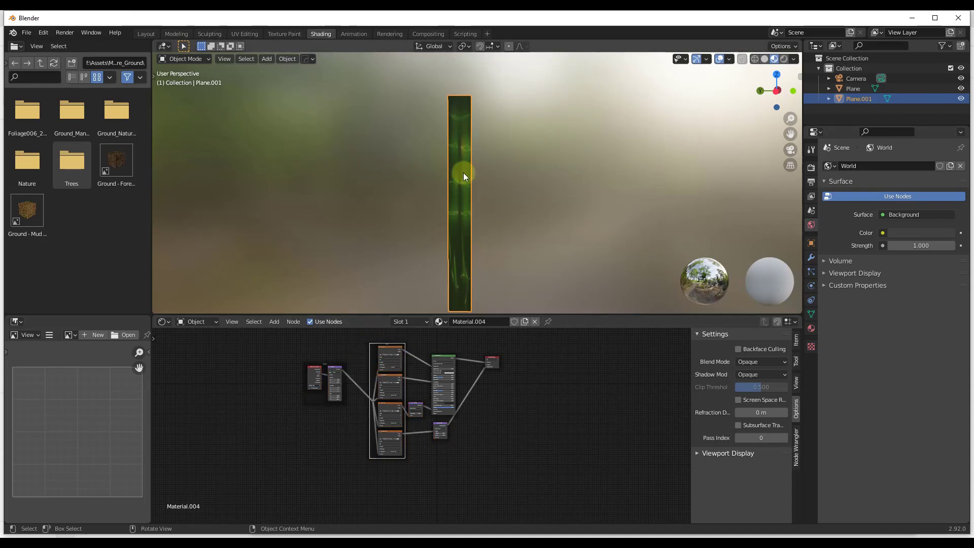
scroll(462, 175, "up", 2)
scroll(460, 177, "down", 4)
scroll(459, 218, "up", 4)
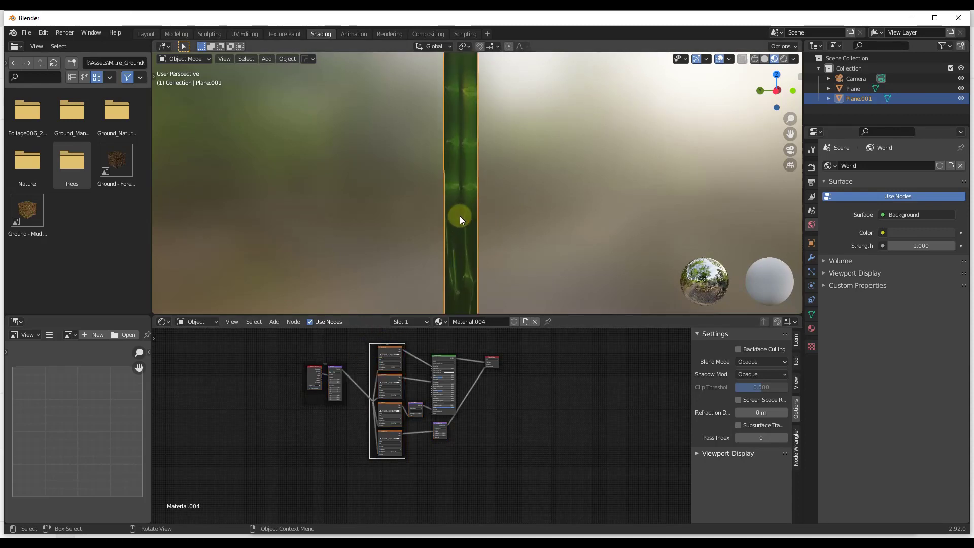
scroll(460, 215, "up", 2)
scroll(451, 225, "down", 5)
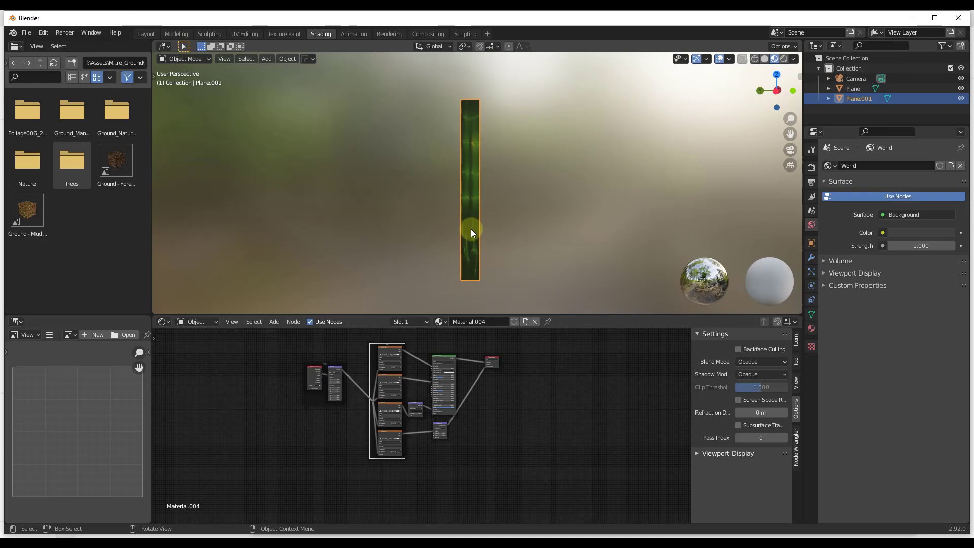
- Switch to the UV Editing workspace and select all of the strip's geometry to display its UV layout
left_click(244, 34)
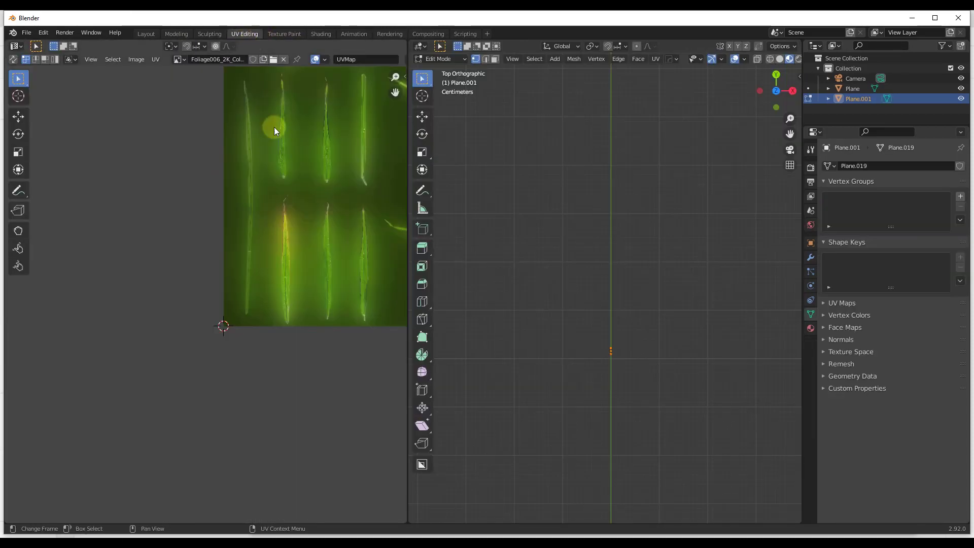
middle_click_drag(626, 372, 577, 210)
left_click_drag(562, 163, 682, 400)
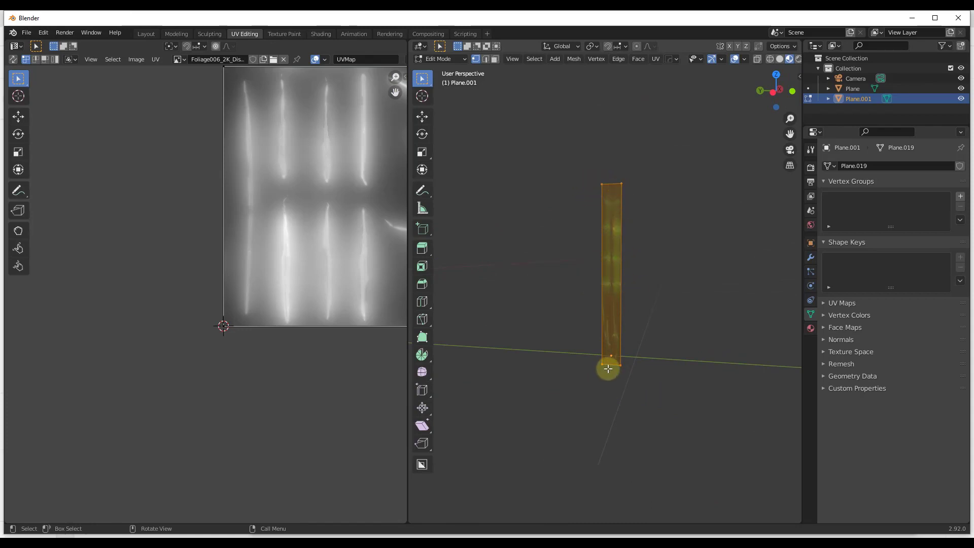
scroll(628, 213, "down", 2)
scroll(611, 267, "up", 2)
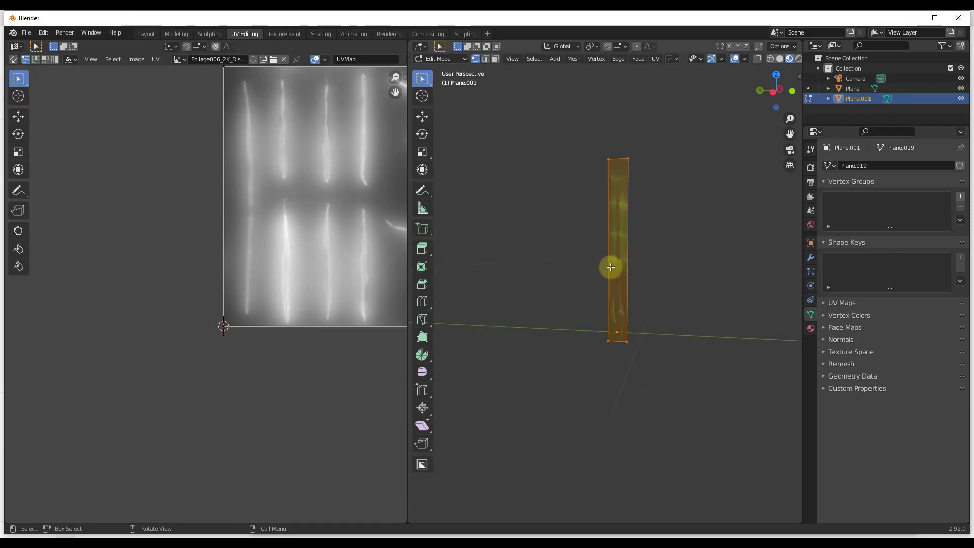
scroll(236, 282, "down", 3)
scroll(343, 222, "up", 3)
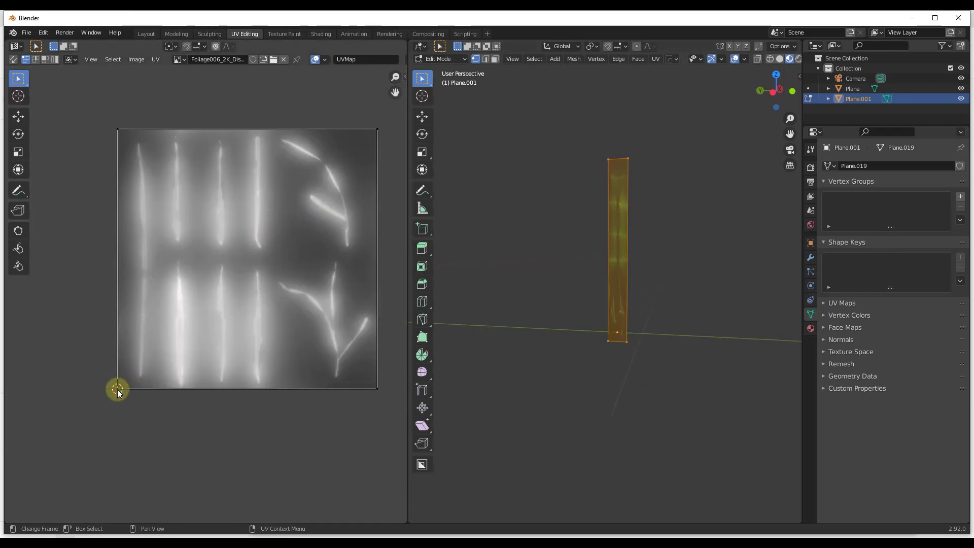
- Display Foliage006_2K_Color.jpg.001 behind the UV layout and select all of the strip's UV vertices
left_click(180, 59)
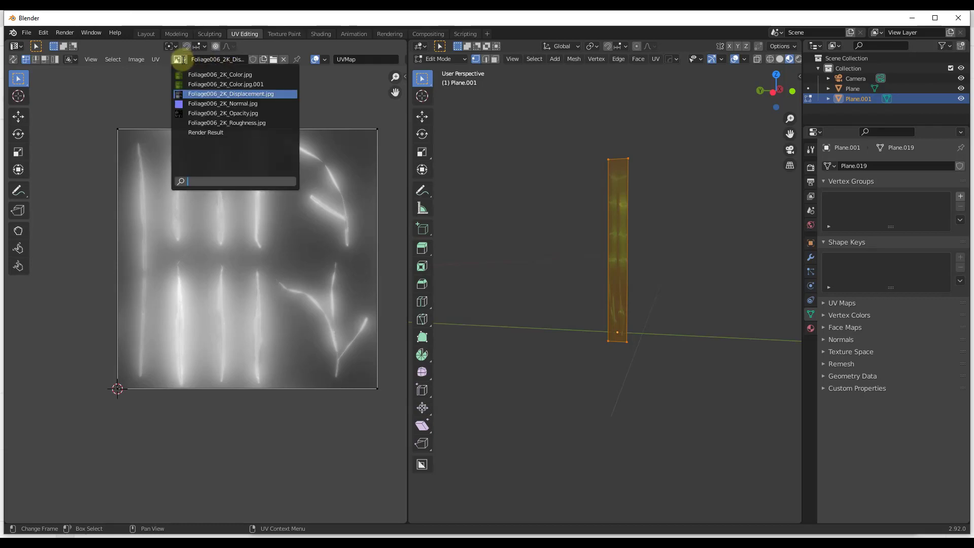
left_click(221, 84)
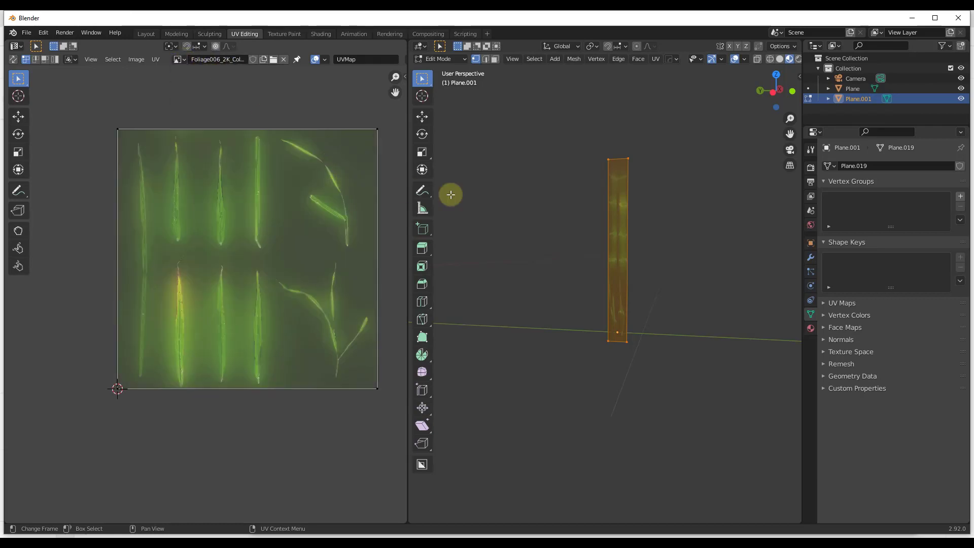
left_click_drag(586, 142, 674, 367)
left_click_drag(85, 103, 401, 419)
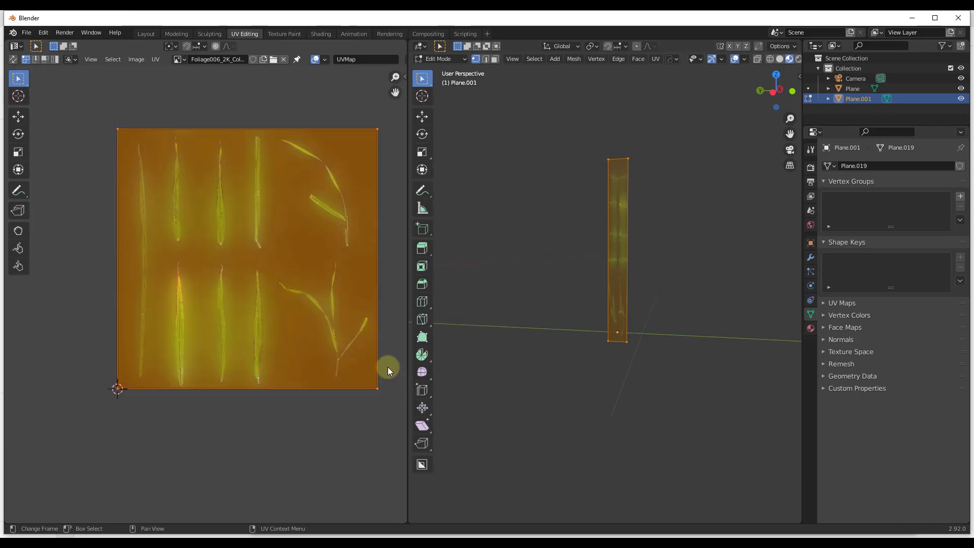
- Shrink the strip's UVs to a small square slightly wider than the yellow-tipped blade and place it over that blade's base
key("s")
left_click(252, 260)
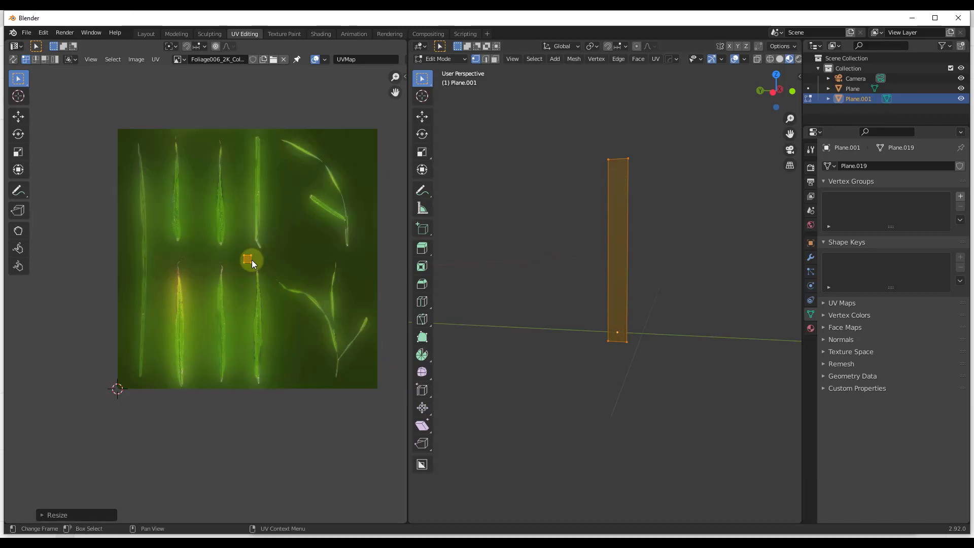
key("g")
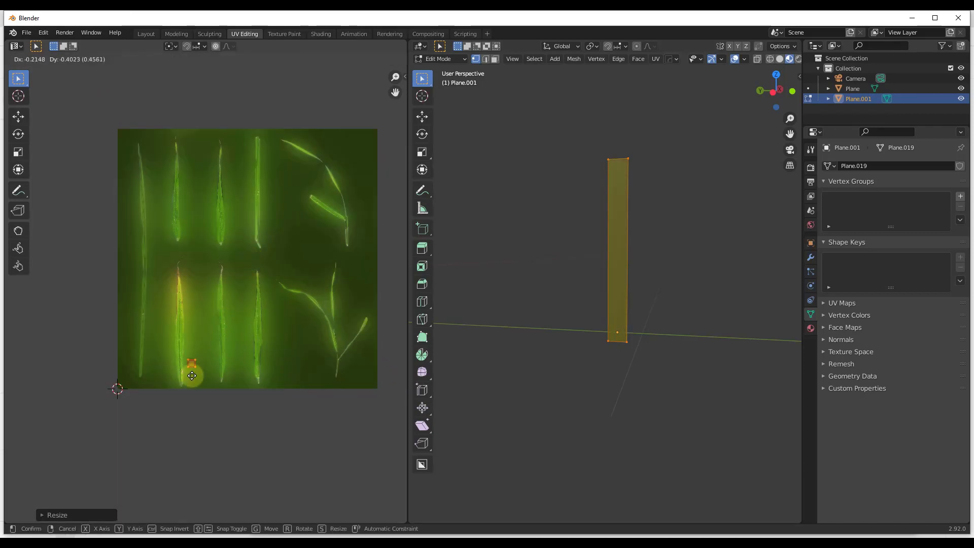
left_click(187, 388)
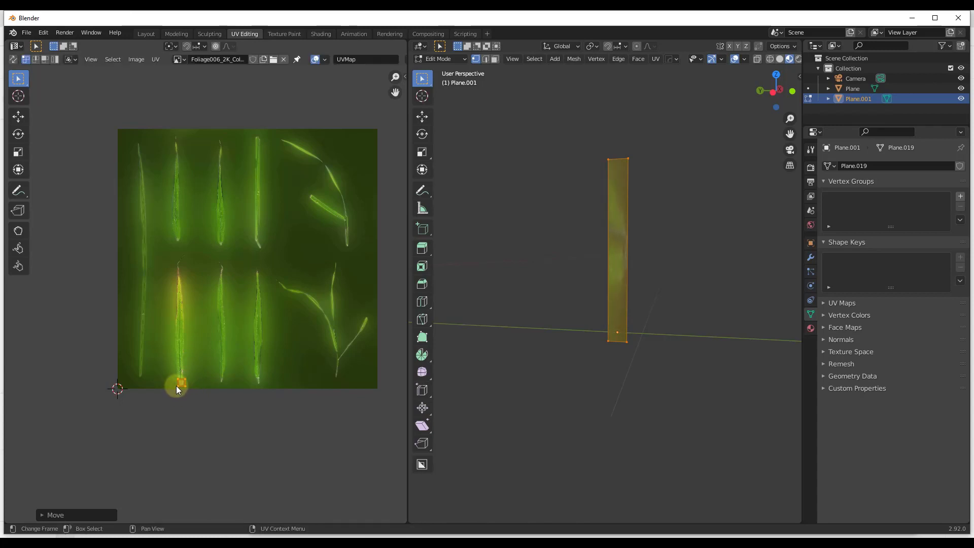
scroll(180, 385, "up", 4)
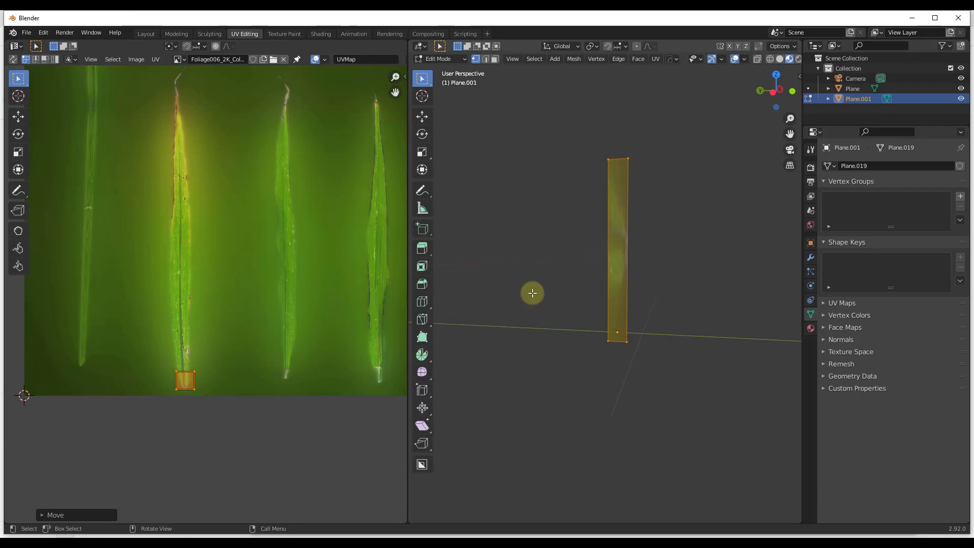
scroll(188, 356, "down", 2)
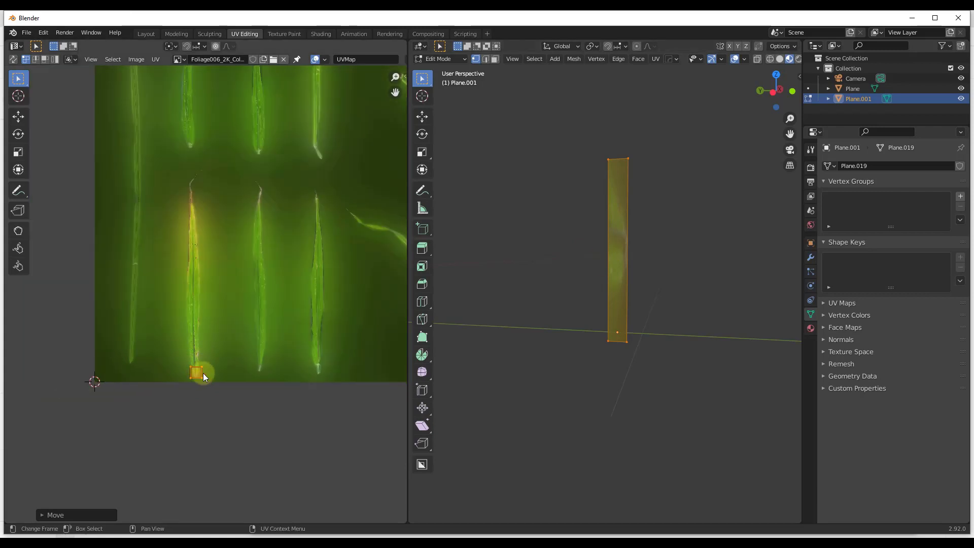
key("s")
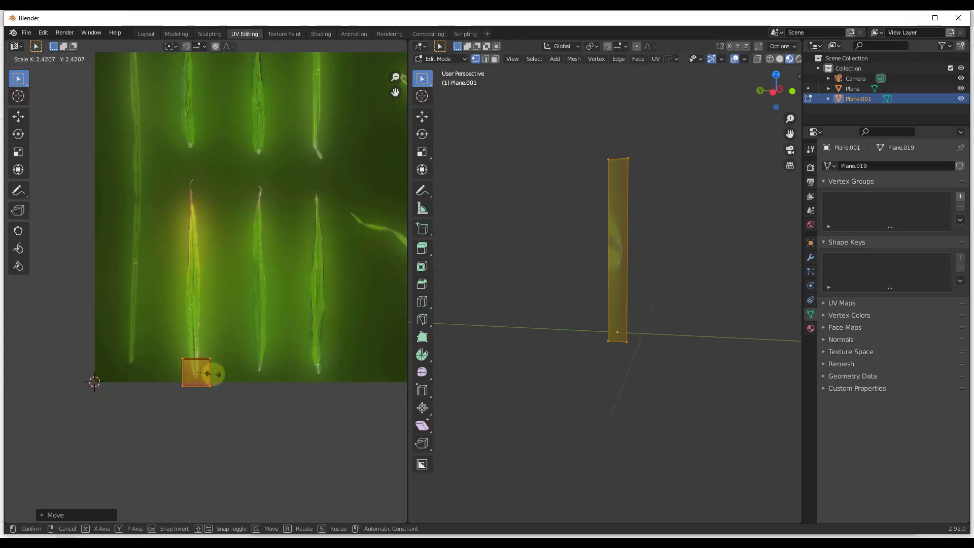
left_click(213, 375)
left_click_drag(167, 345, 232, 365)
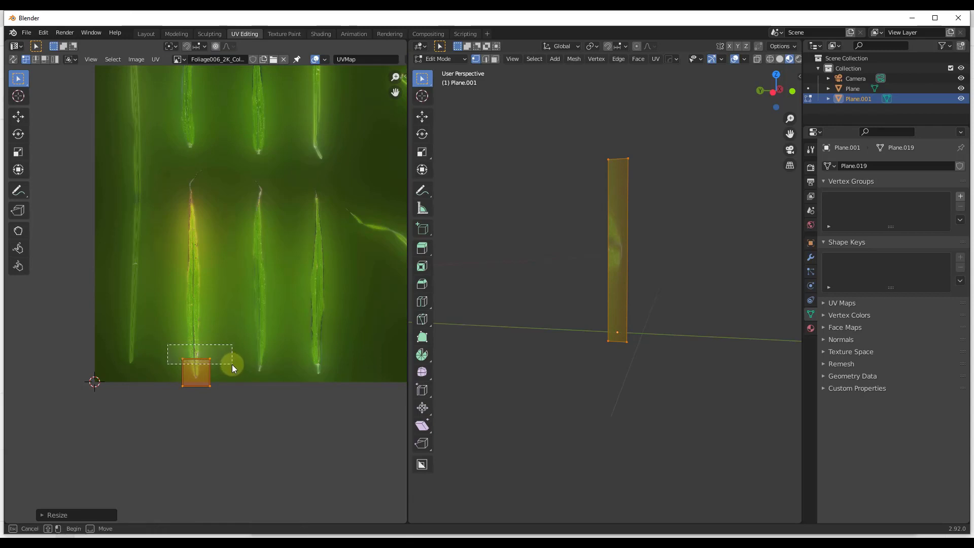
key("g")
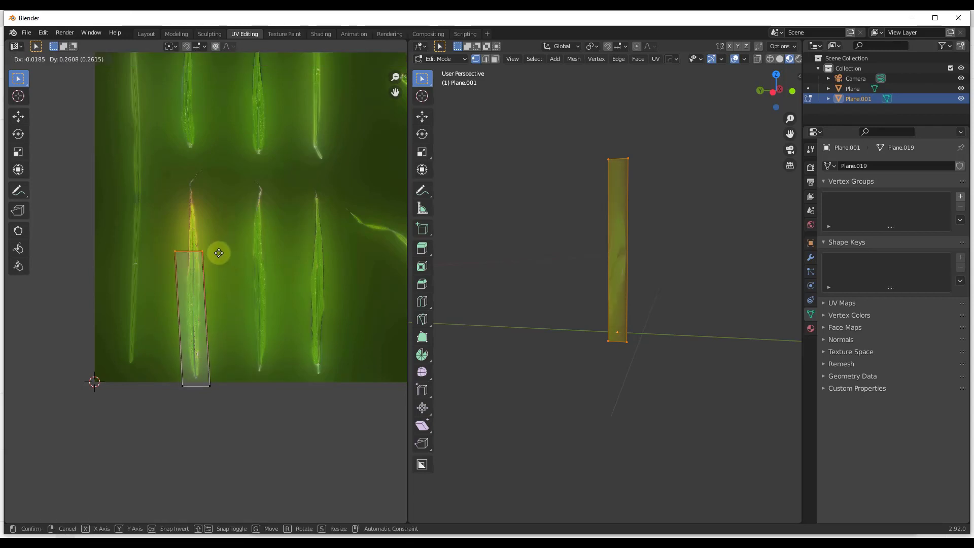
right_click(228, 182)
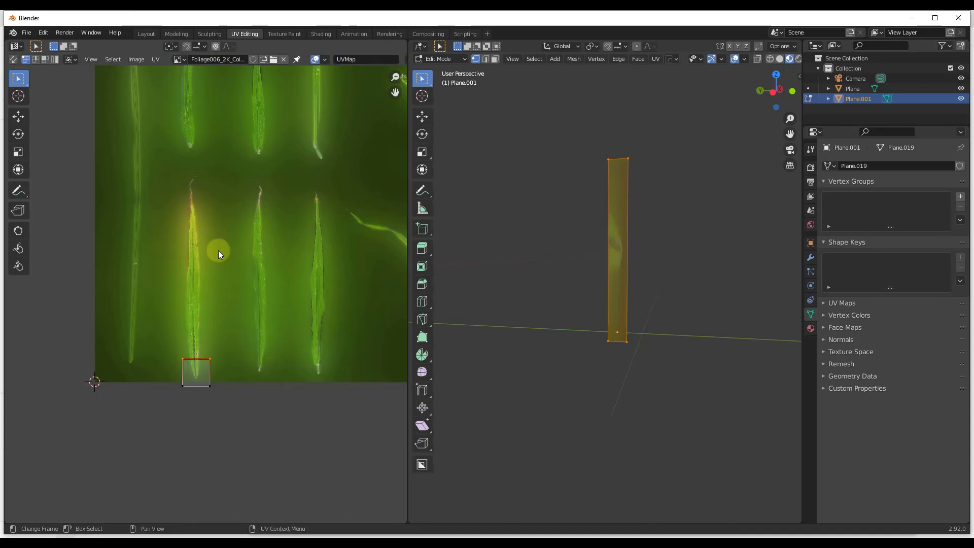
- Rotate the UV square a quarter turn clockwise and extend its upper edge past the yellow-tipped blade's tip to enclose the whole blade
left_click_drag(157, 333, 247, 388)
key("r")
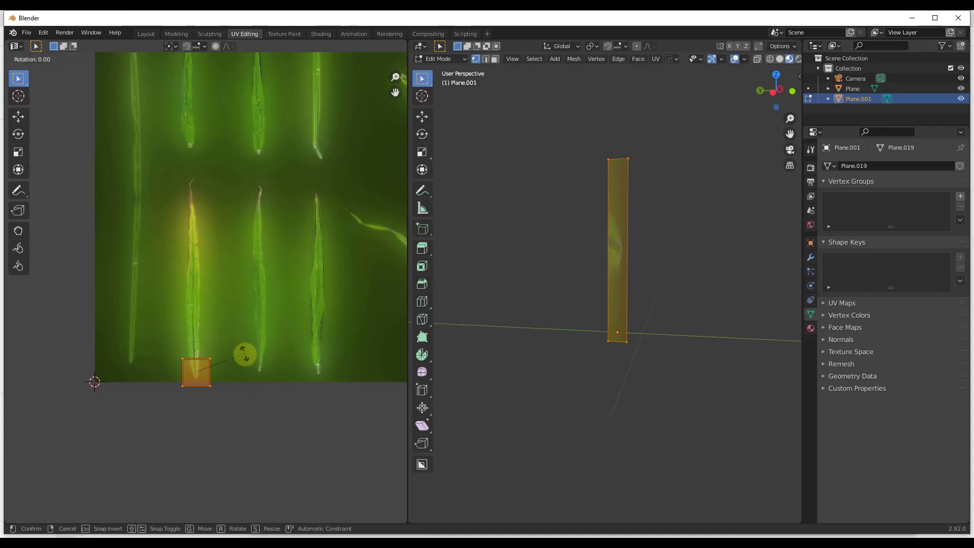
left_click(223, 428)
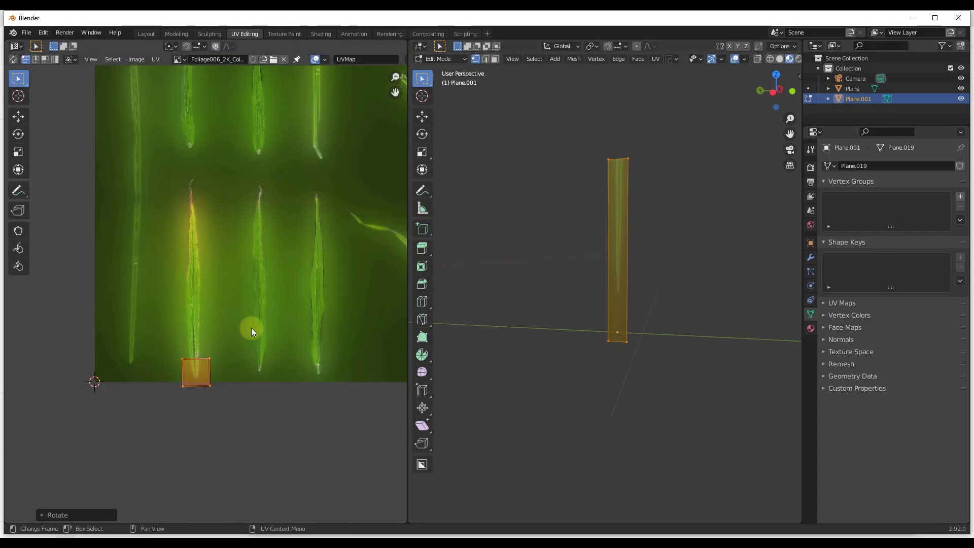
left_click_drag(174, 353, 224, 367)
key("g")
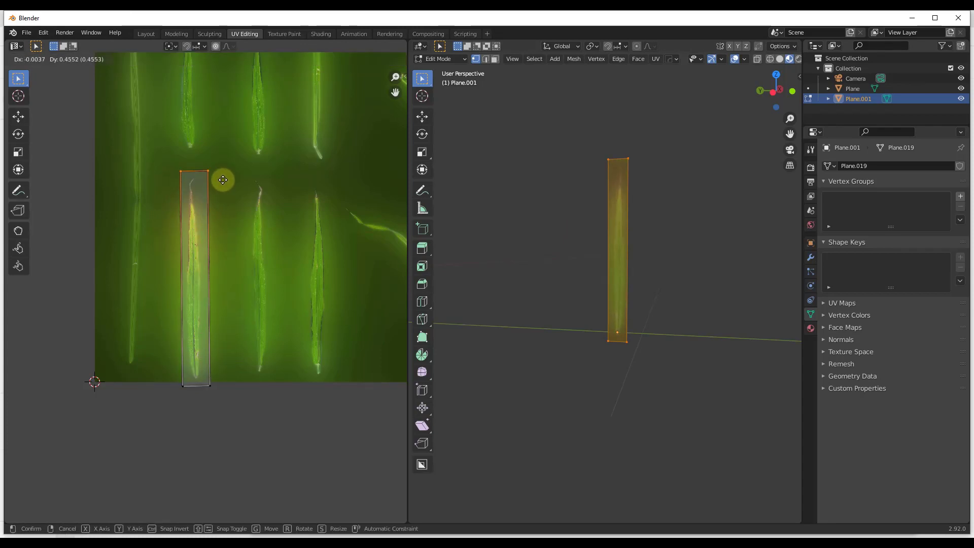
left_click(223, 178)
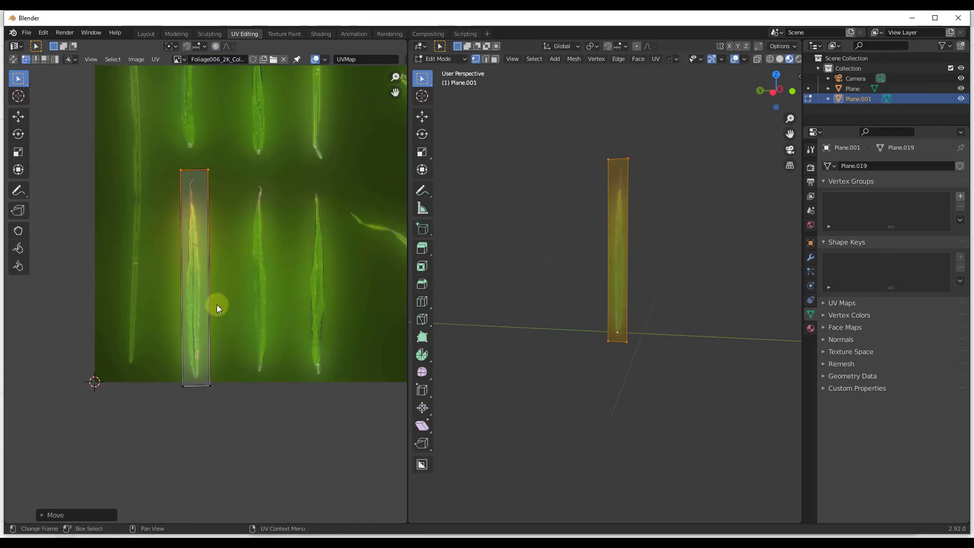
- Return to Object Mode and examine the blade texture on the strip from several angles
scroll(618, 270, "up", 3)
key("Tab")
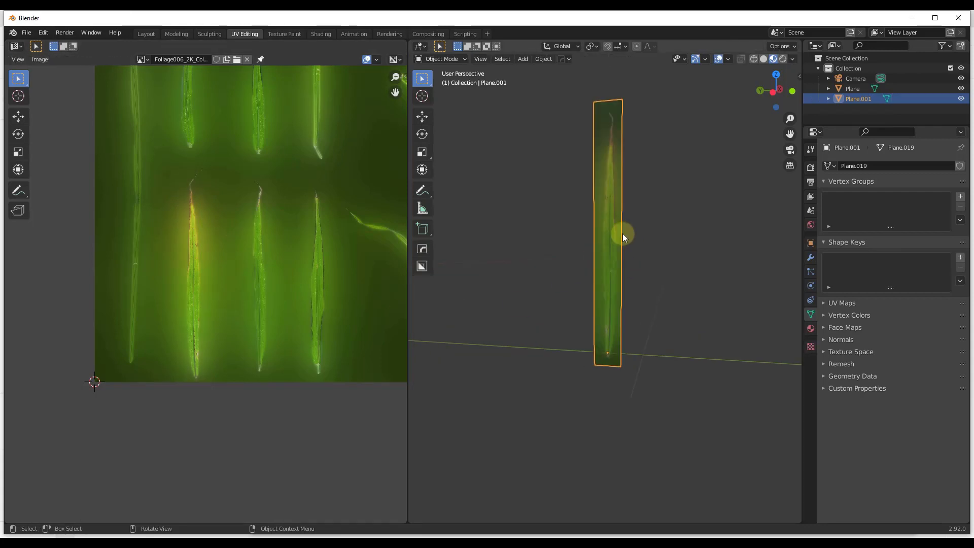
left_click(659, 224)
left_click(604, 293)
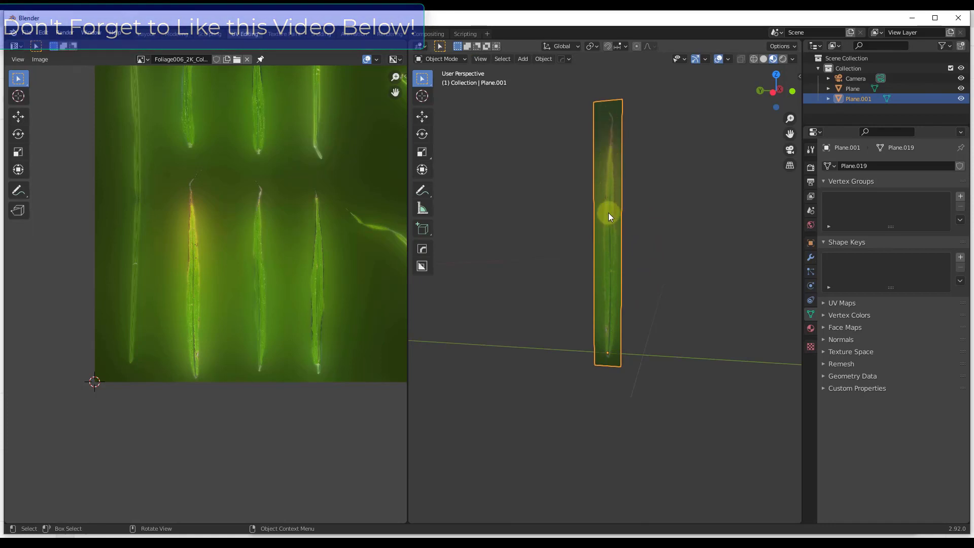
middle_click_drag(671, 240, 597, 110)
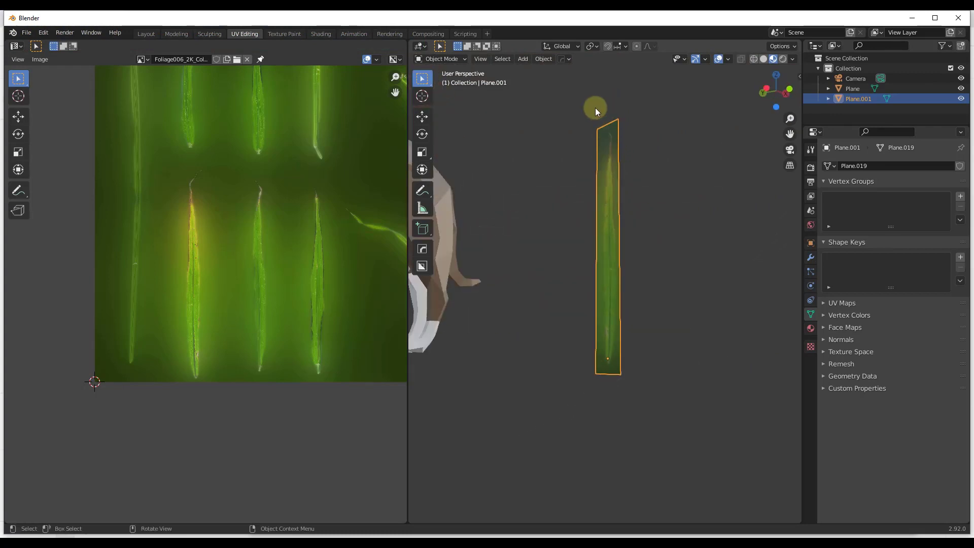
middle_click_drag(632, 324, 637, 298)
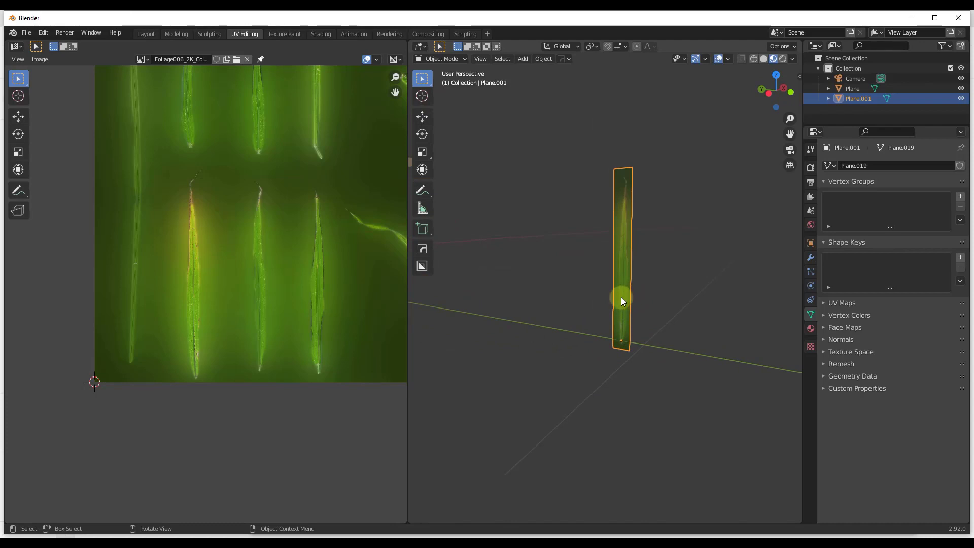
- Switch to the Shading workspace and move the mapping, image texture and Normal Map nodes left, away from the Principled BSDF
left_click(321, 34)
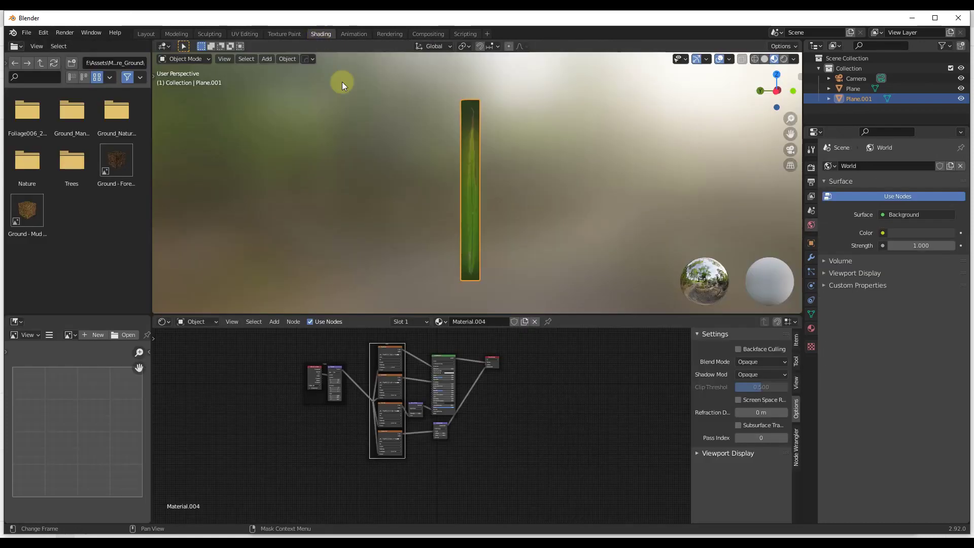
left_click_drag(274, 334, 420, 477)
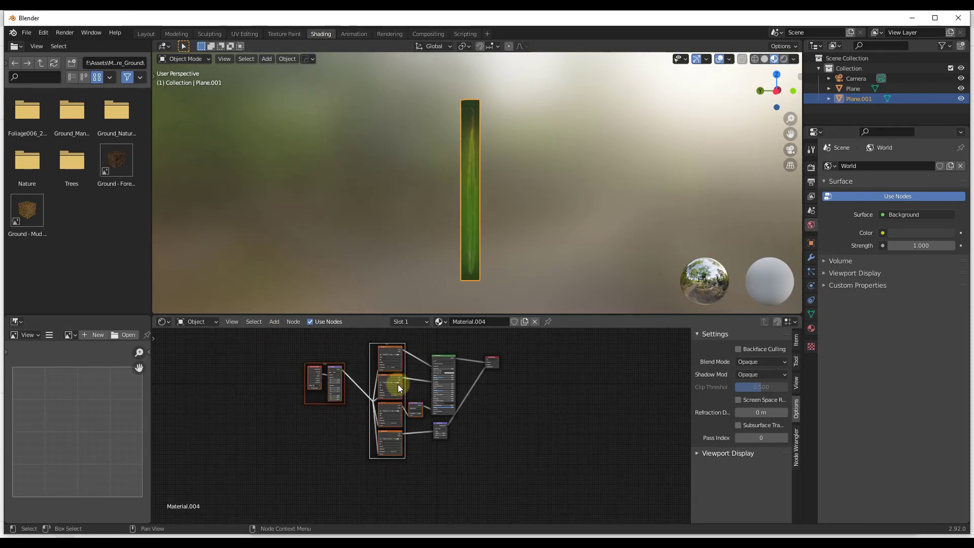
left_click_drag(398, 385, 328, 418)
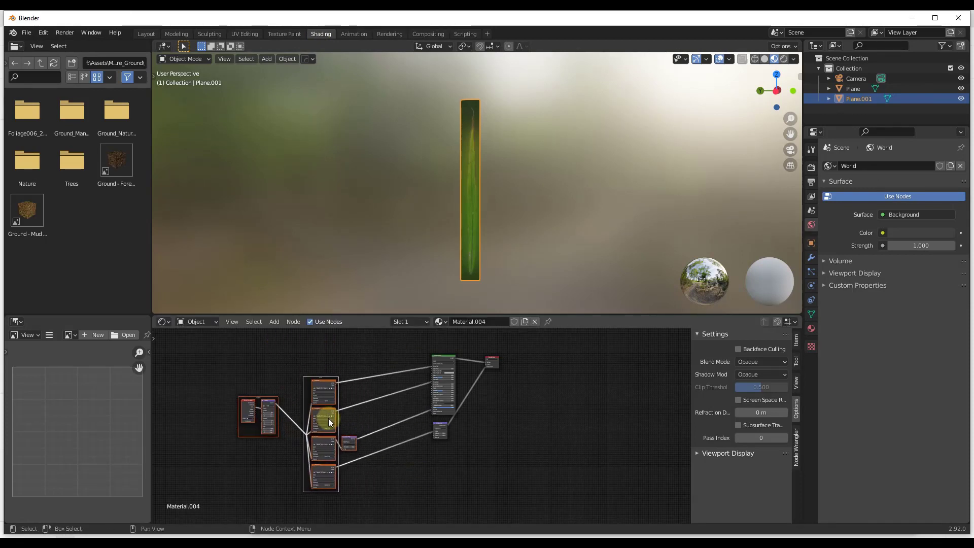
scroll(437, 378, "up", 5)
middle_click_drag(442, 415, 519, 368)
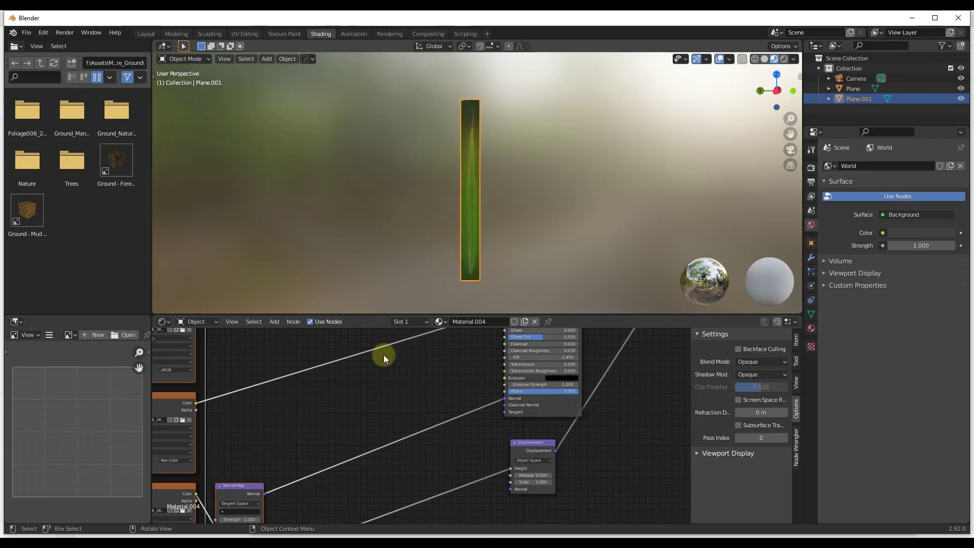
scroll(444, 421, "up", 1)
mouse_move(463, 395)
middle_mouse_down()
mouse_move(444, 422)
mouse_move(456, 388)
middle_mouse_up()
left_click(445, 395)
key("shift+a")
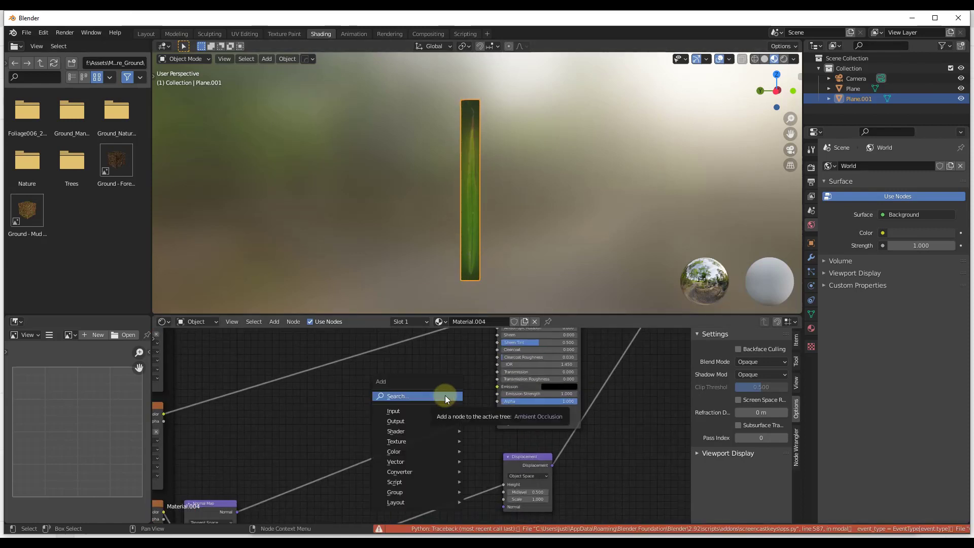
left_click(445, 396)
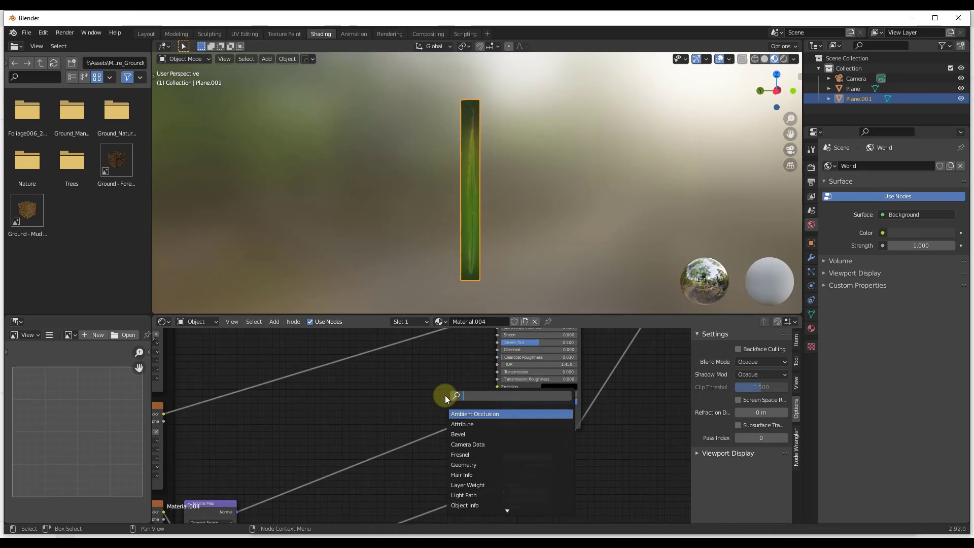
left_click(366, 416)
- Add an Image Texture node in the empty space between the existing texture nodes and the Principled BSDF's Alpha input
scroll(410, 404, "down", 6)
scroll(337, 415, "up", 4)
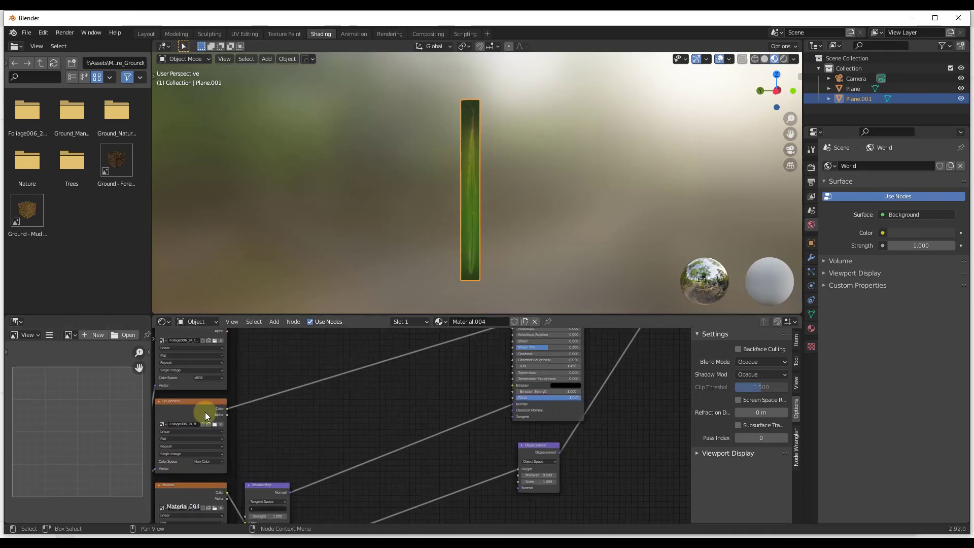
middle_click_drag(317, 398, 323, 396)
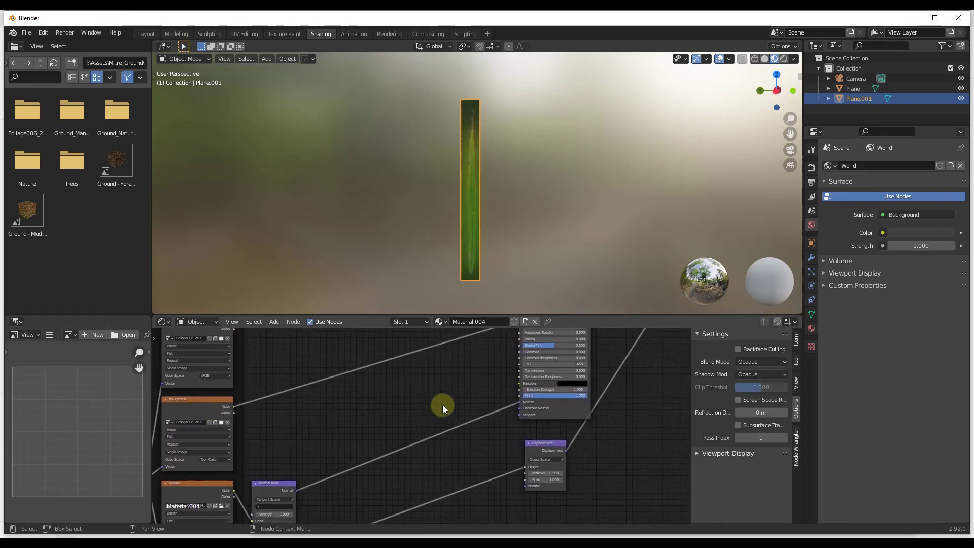
scroll(451, 392, "up", 2)
key("shift+a")
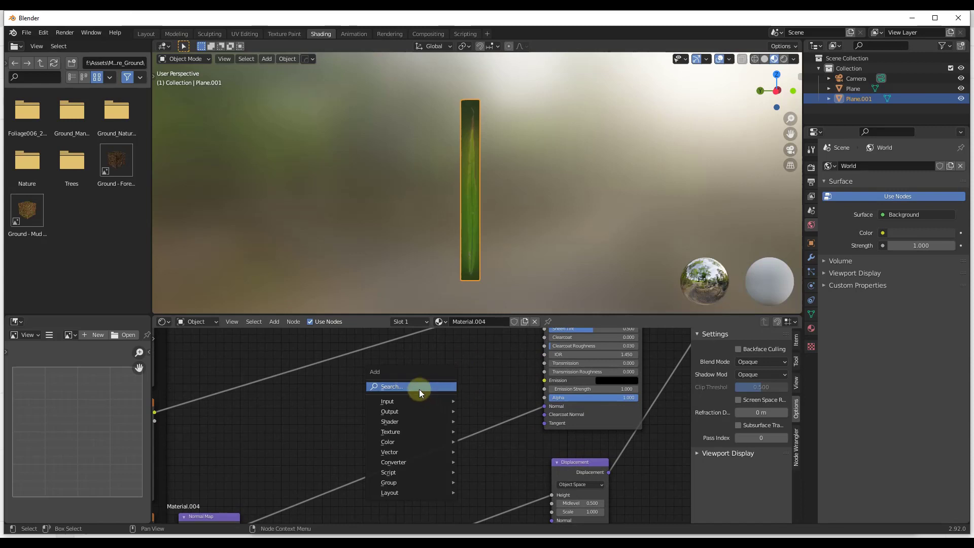
left_click(419, 389)
type("im")
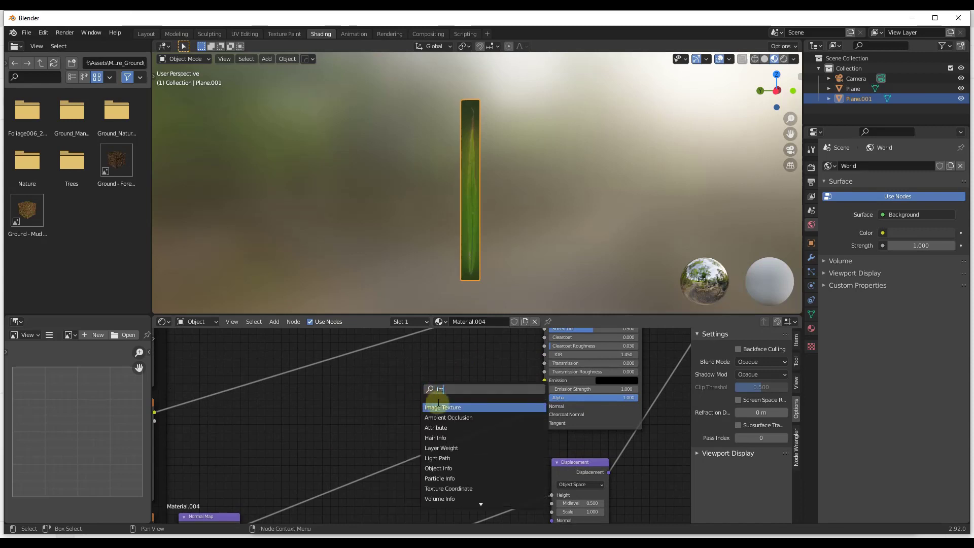
left_click(438, 405)
left_click(327, 392)
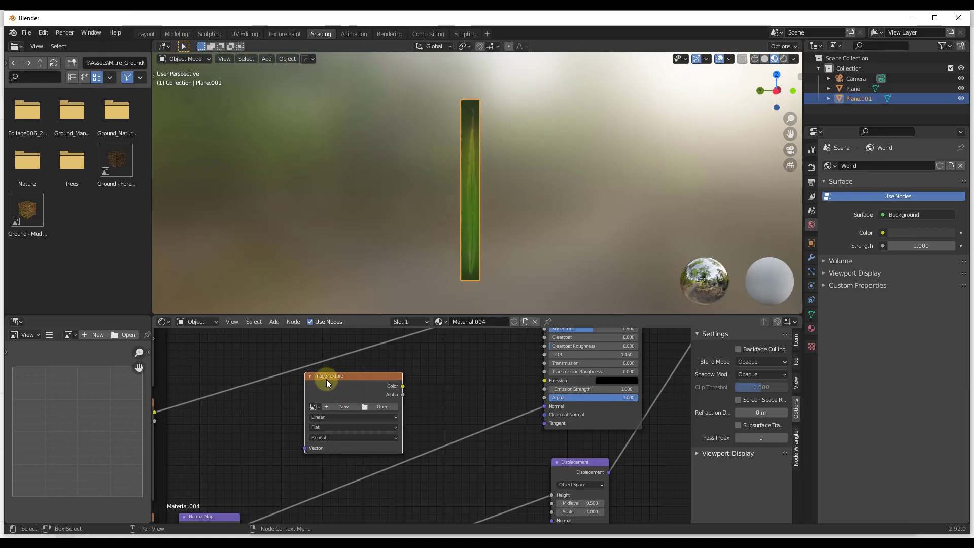
- Load Foliage006_2K_Opacity.jpg from the Foliage006_2K-JPG folder in F:\Assets\Materials\Nature_Ground into the new Image Texture node
left_click(382, 406)
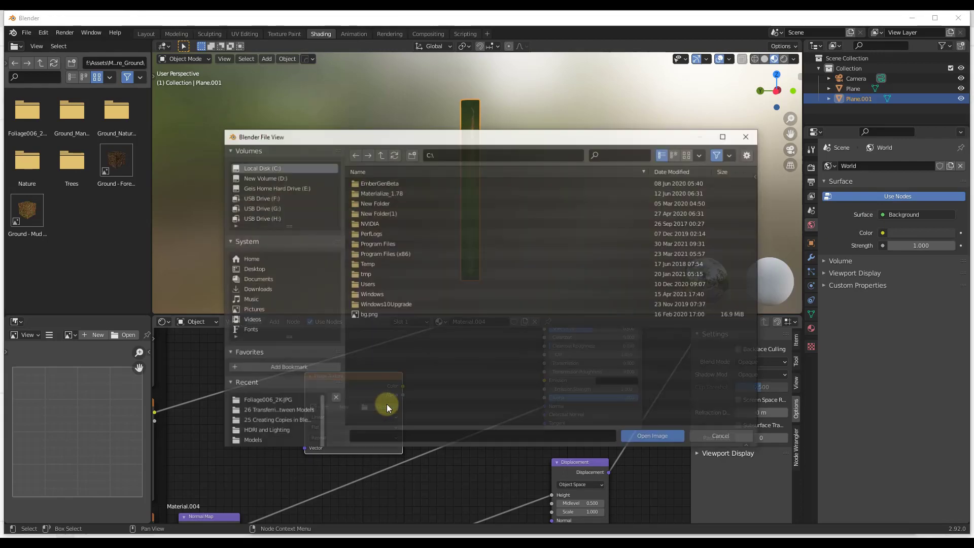
left_click(701, 438)
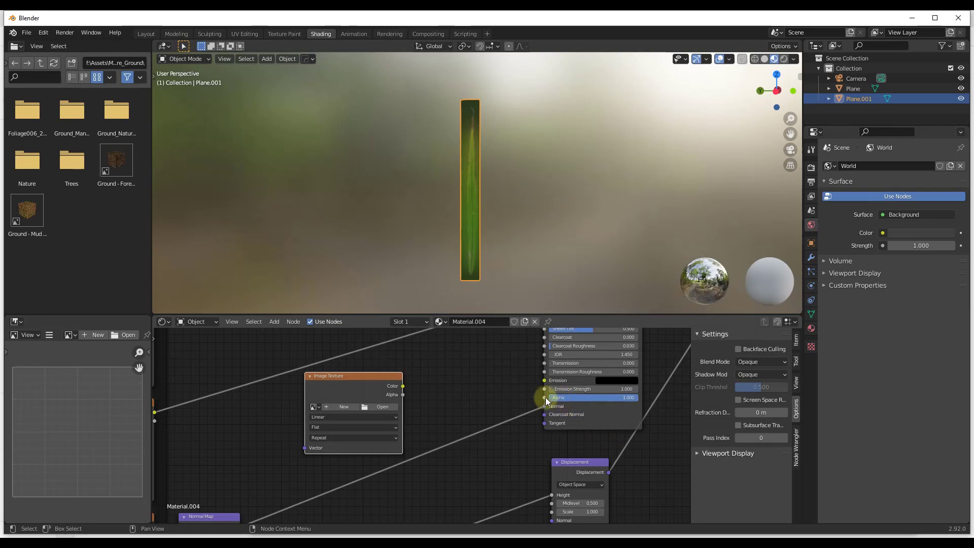
left_click(381, 407)
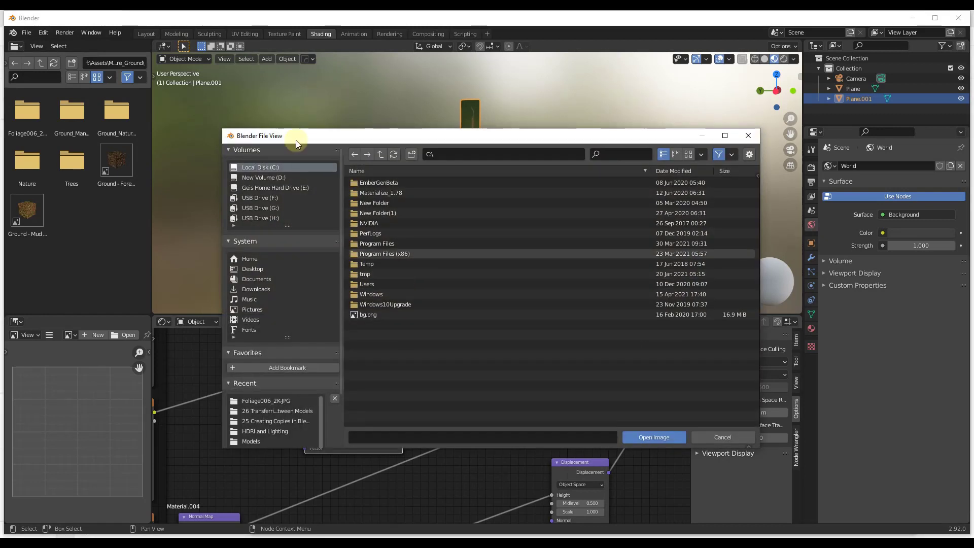
left_click(257, 199)
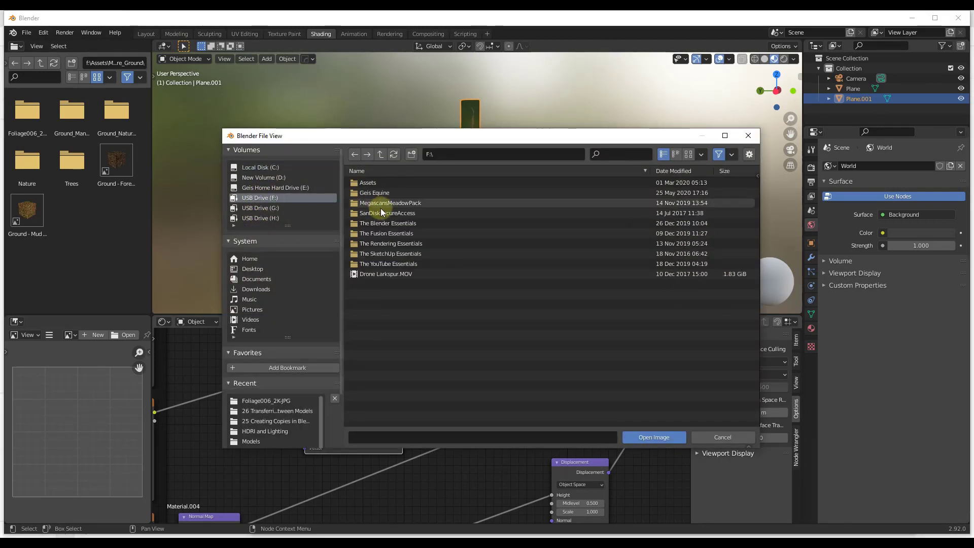
double_click(368, 184)
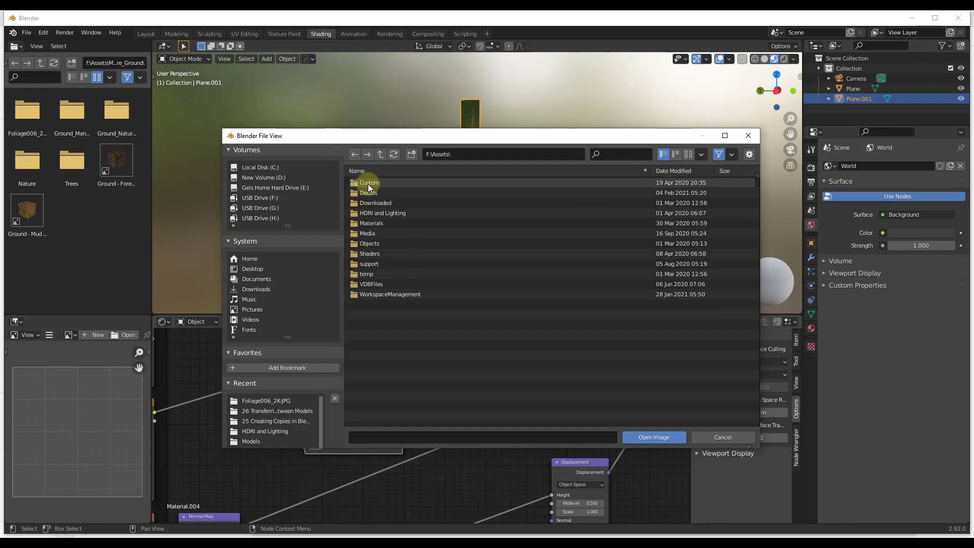
double_click(376, 223)
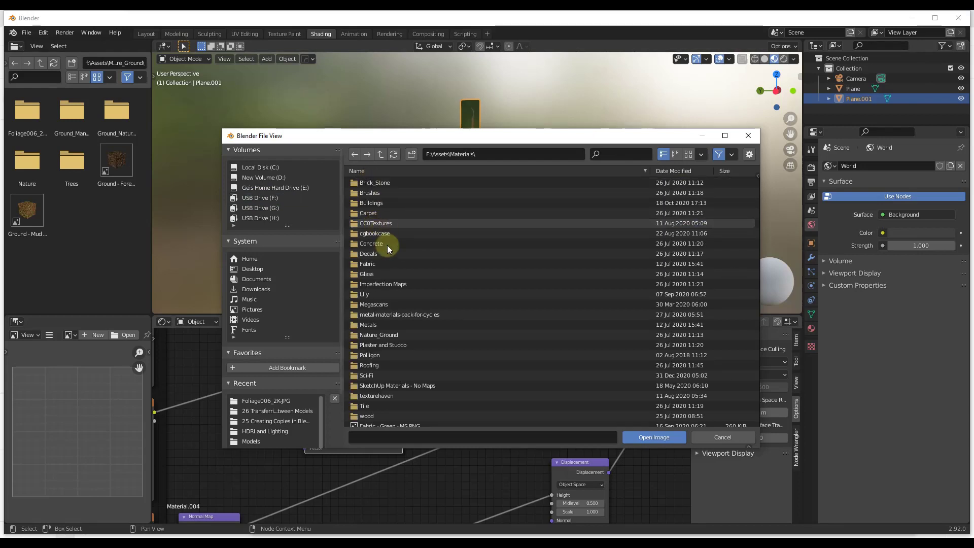
double_click(378, 336)
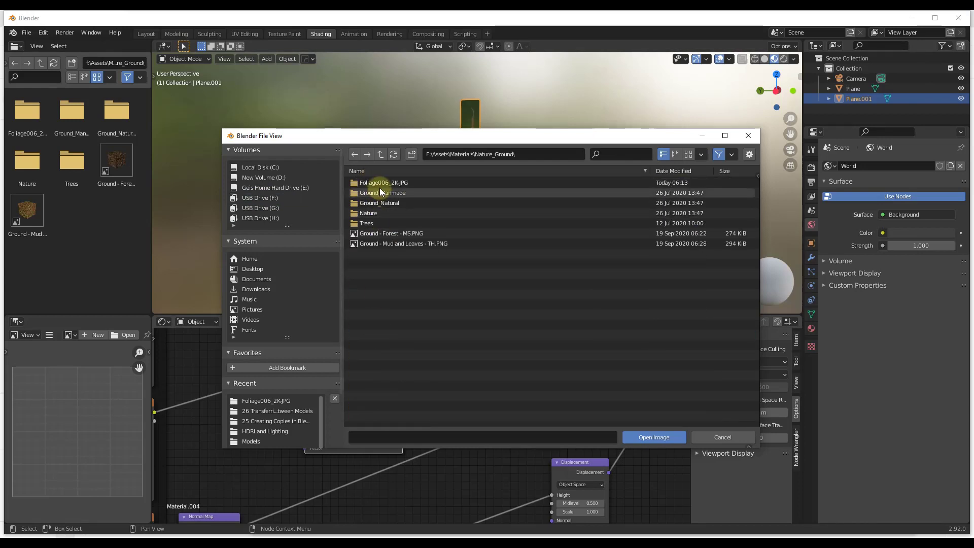
double_click(380, 183)
double_click(395, 214)
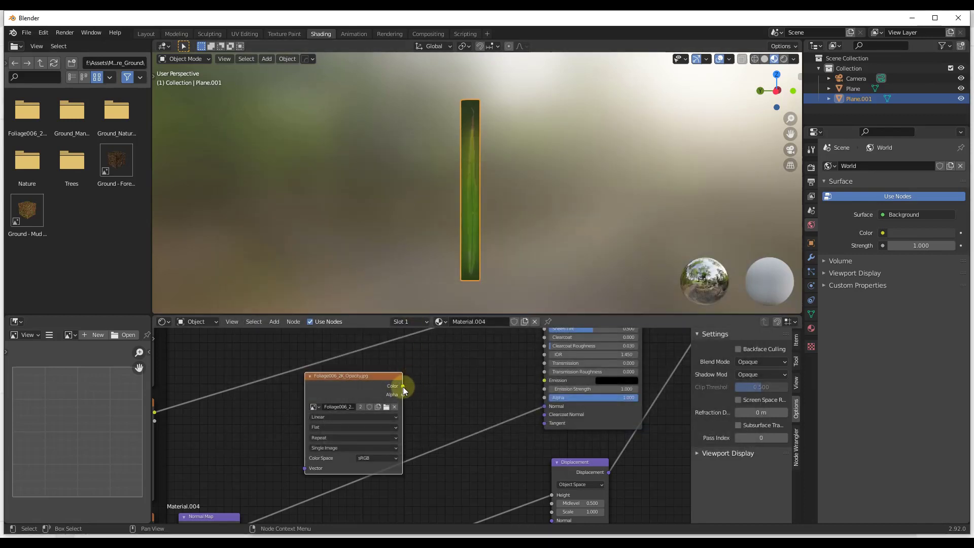
- Connect the opacity texture's Color output to the Principled BSDF's Alpha input and check the strip in the viewport
left_click_drag(402, 386, 544, 398)
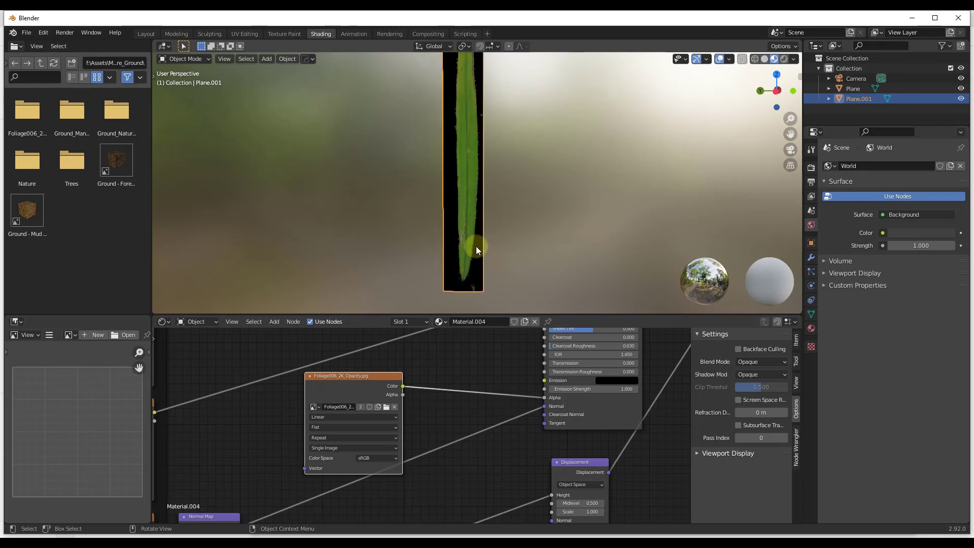
scroll(480, 99, "down", 5)
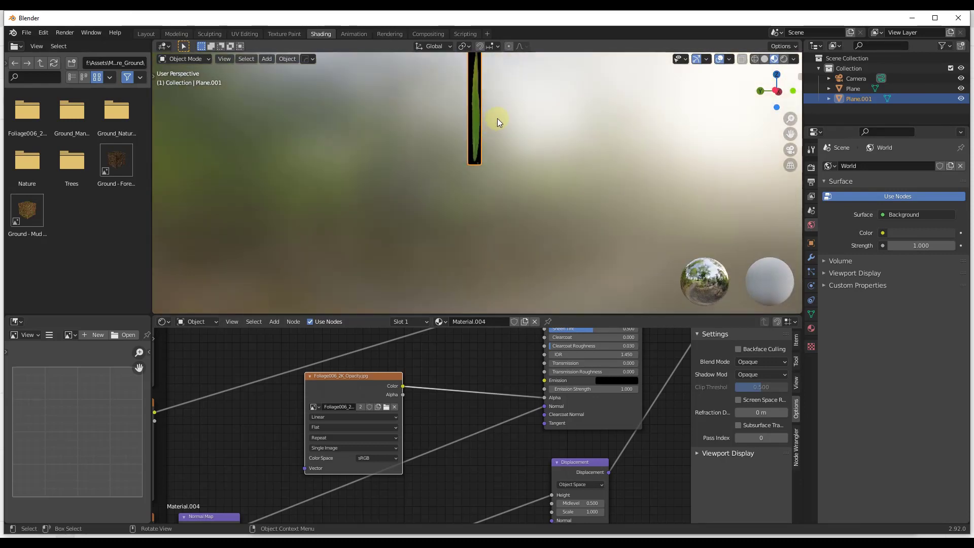
middle_click_drag(516, 117, 507, 207, "shift")
scroll(463, 140, "up", 2)
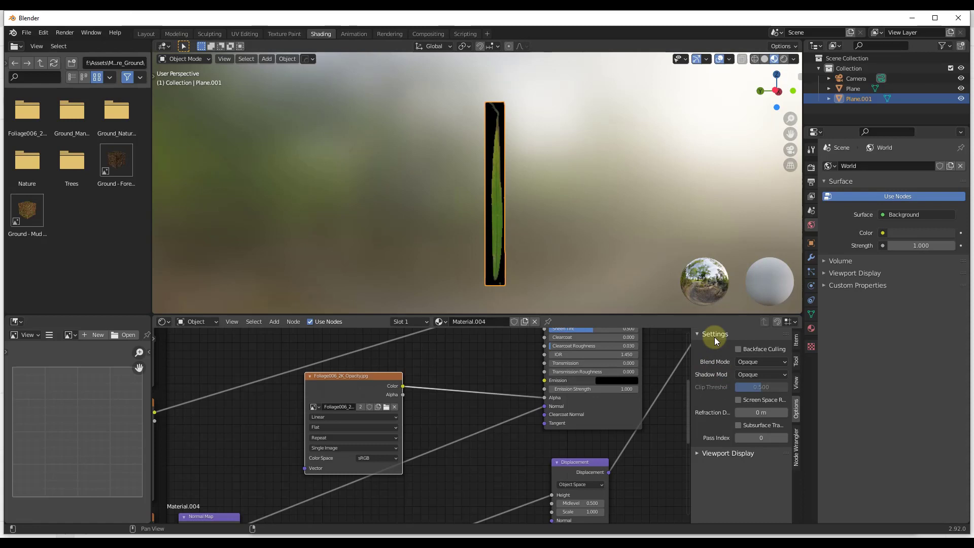
- Set the material's Blend Mode to Alpha Blend
key("n")
key("n")
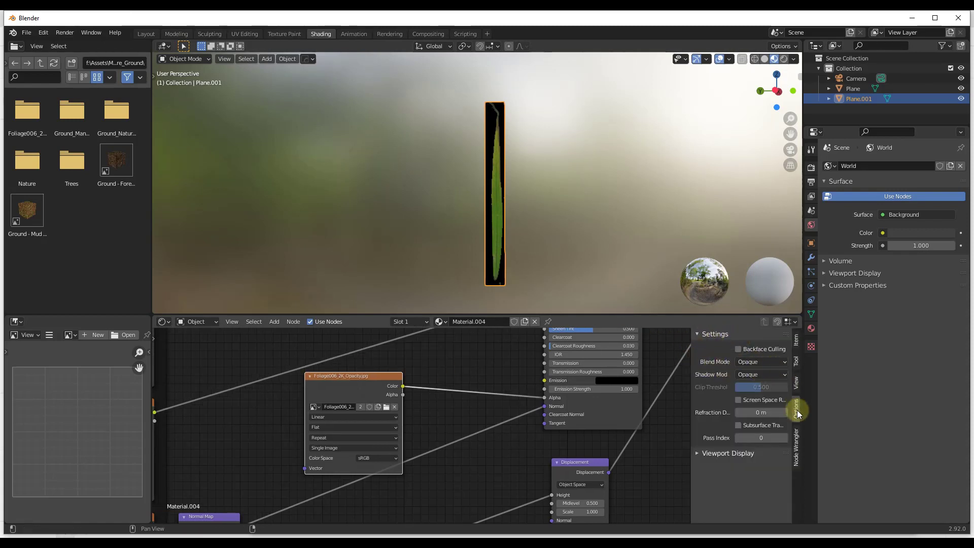
left_click(756, 362)
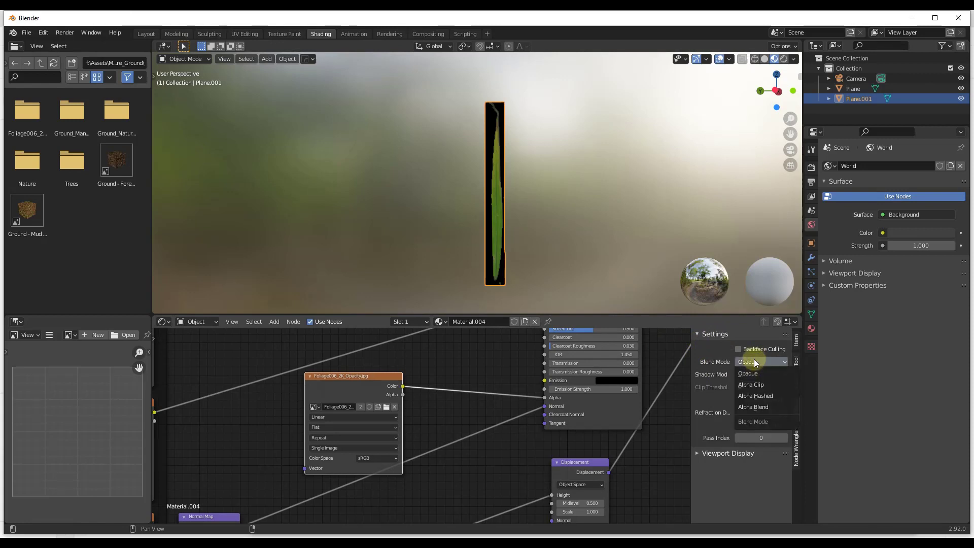
left_click(754, 406)
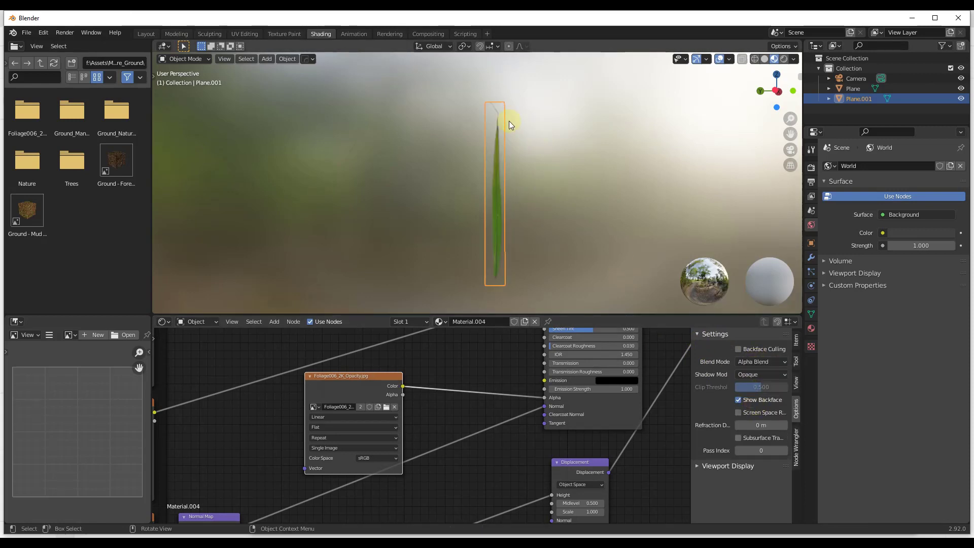
- Examine the cut-out edges of the grass blade from tip to base, close up and from several angles
scroll(480, 124, "up", 4)
scroll(515, 123, "up", 3)
scroll(523, 120, "down", 2)
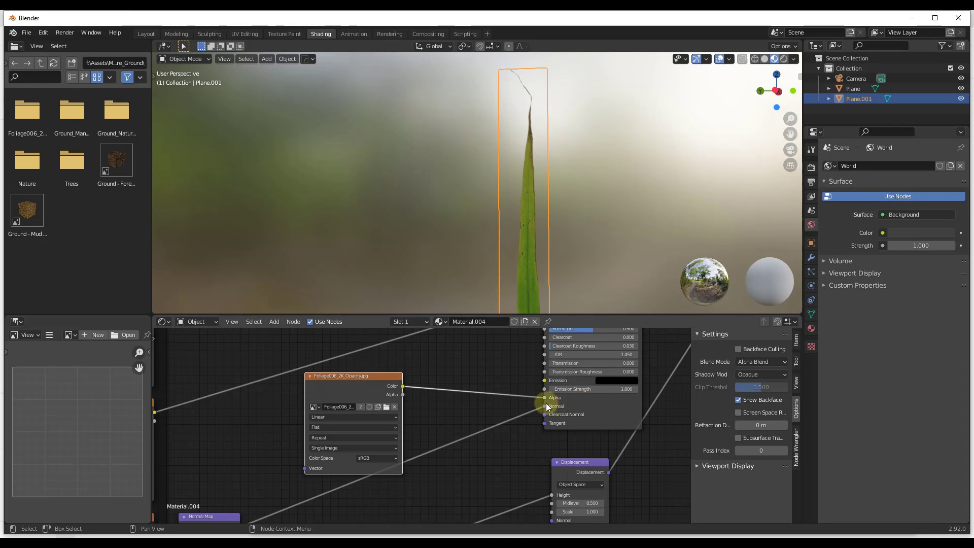
scroll(539, 155, "down", 3)
scroll(531, 241, "up", 3)
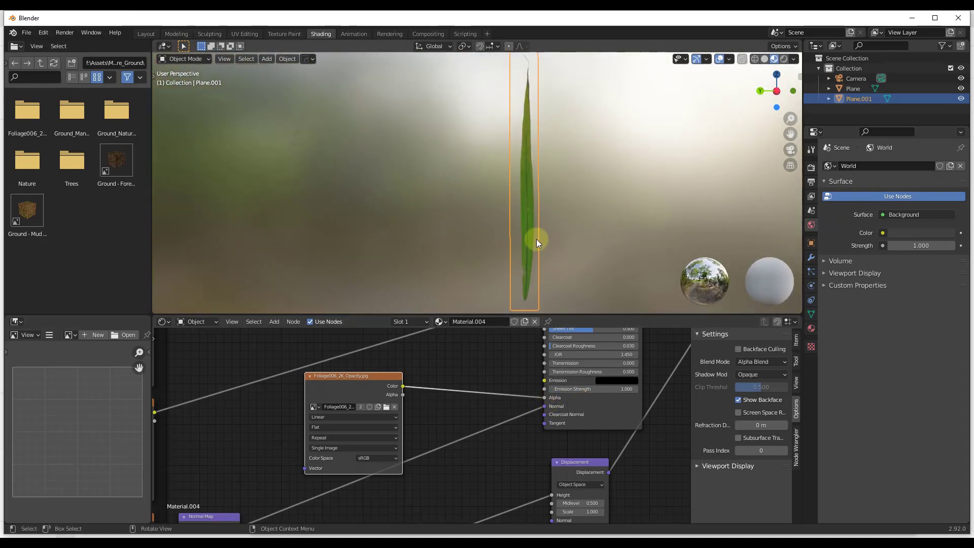
scroll(533, 240, "down", 2)
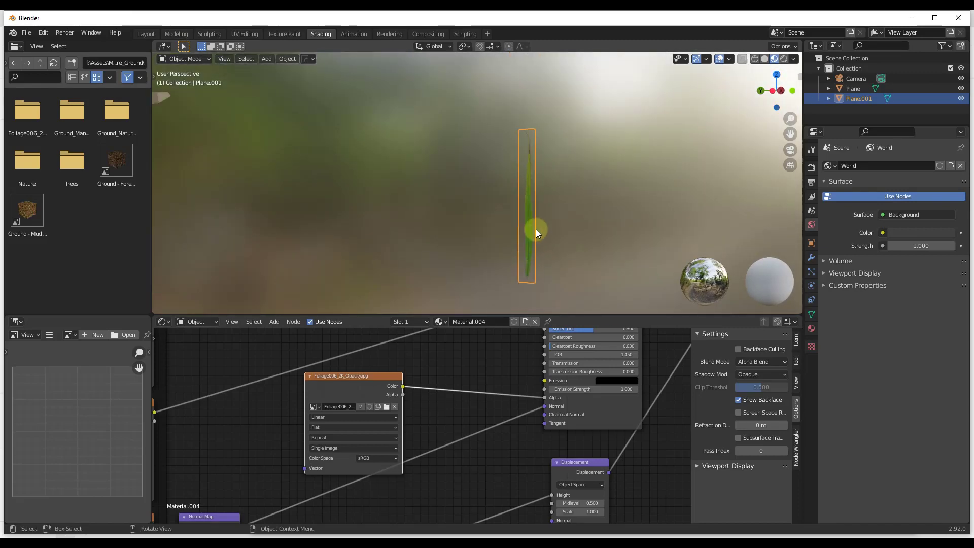
key("Tab")
mouse_move(539, 222)
middle_mouse_down()
mouse_move(521, 202)
mouse_move(344, 194)
mouse_move(588, 213)
mouse_move(536, 210)
middle_mouse_up()
key("Tab")
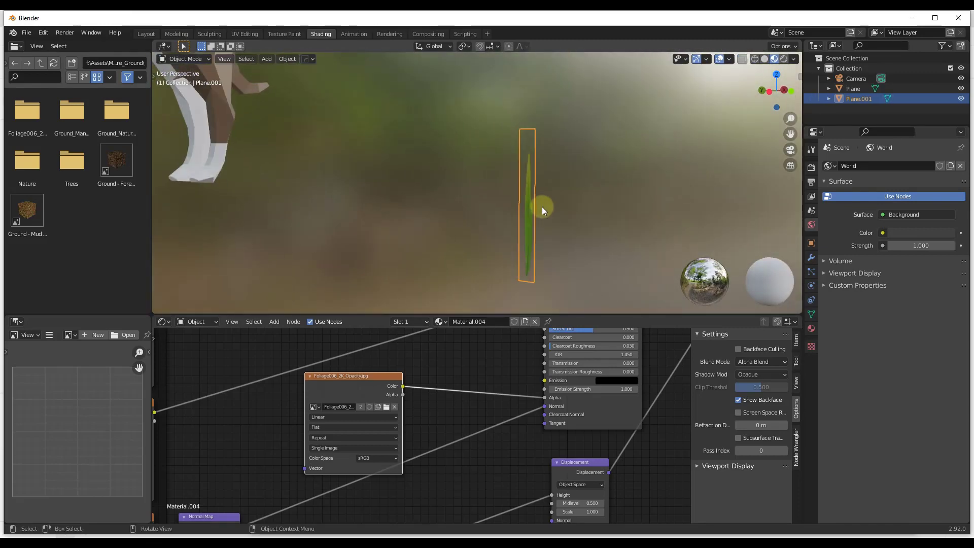
- In the Layout workspace, add 5 evenly spaced crosswise loop cuts along the blade strip without sliding them, and return to Object Mode
left_click(146, 34)
middle_click_drag(428, 282, 444, 255, "shift")
scroll(444, 254, "up", 1)
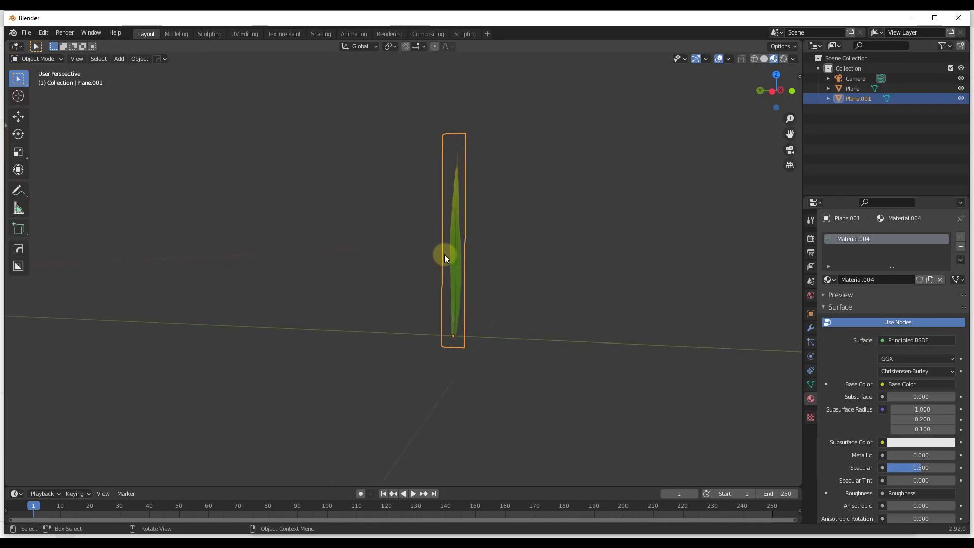
key("Tab")
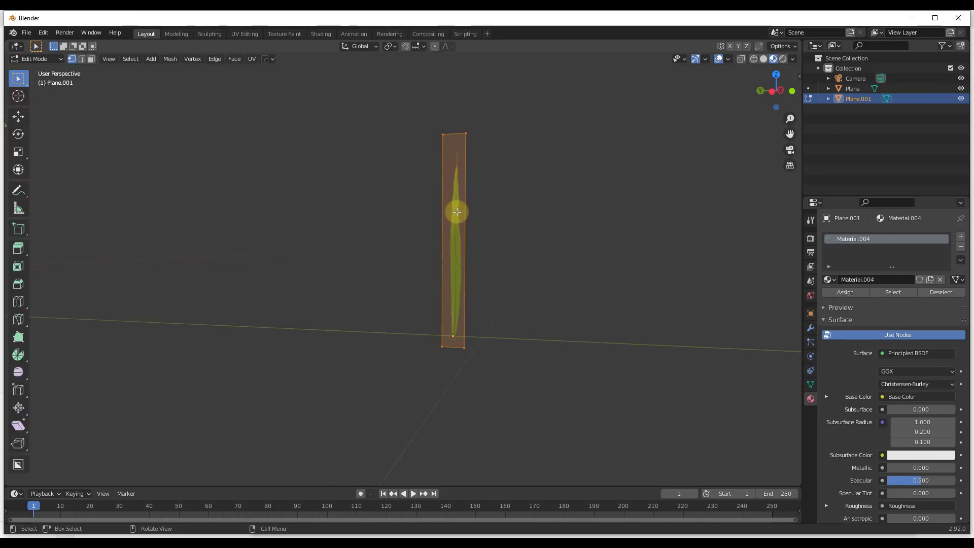
key("ctrl+r")
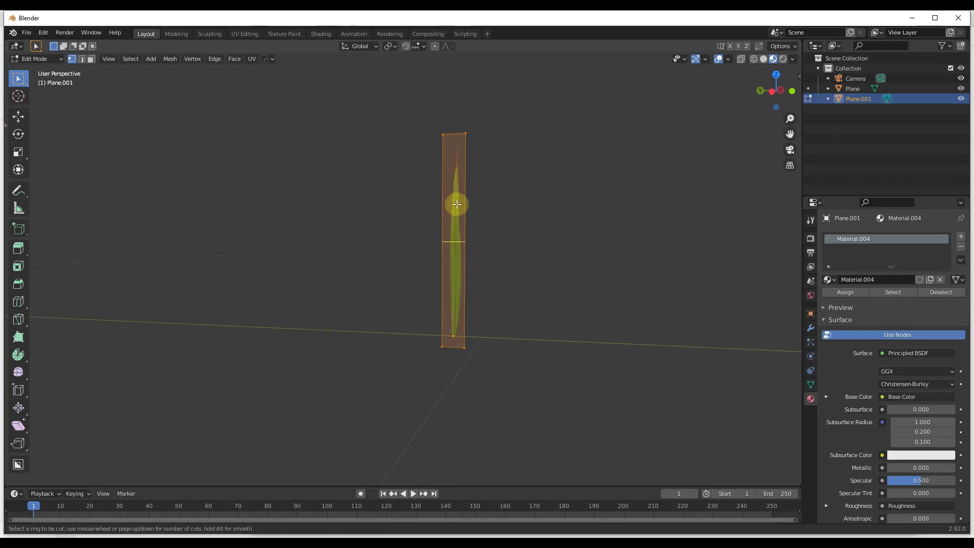
scroll(457, 206, "up", 4)
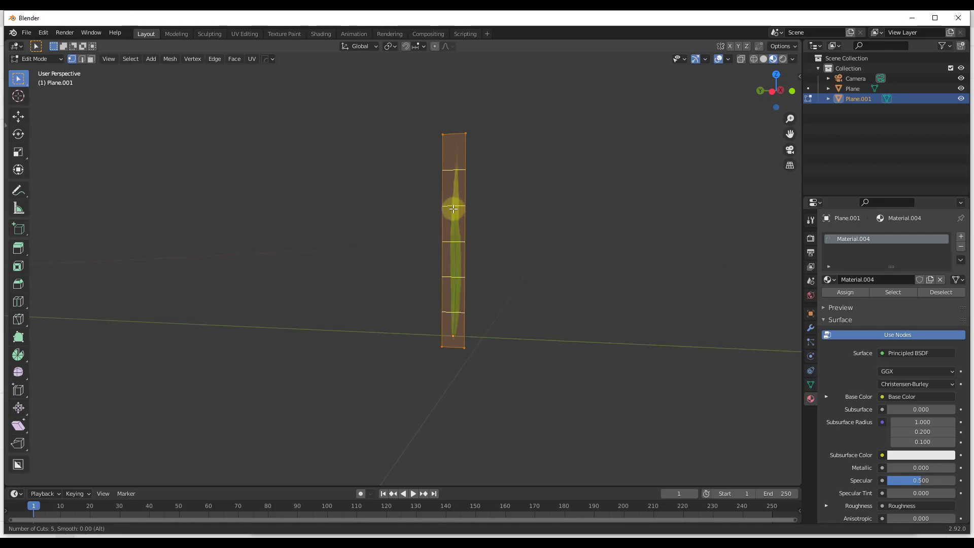
left_click(459, 202)
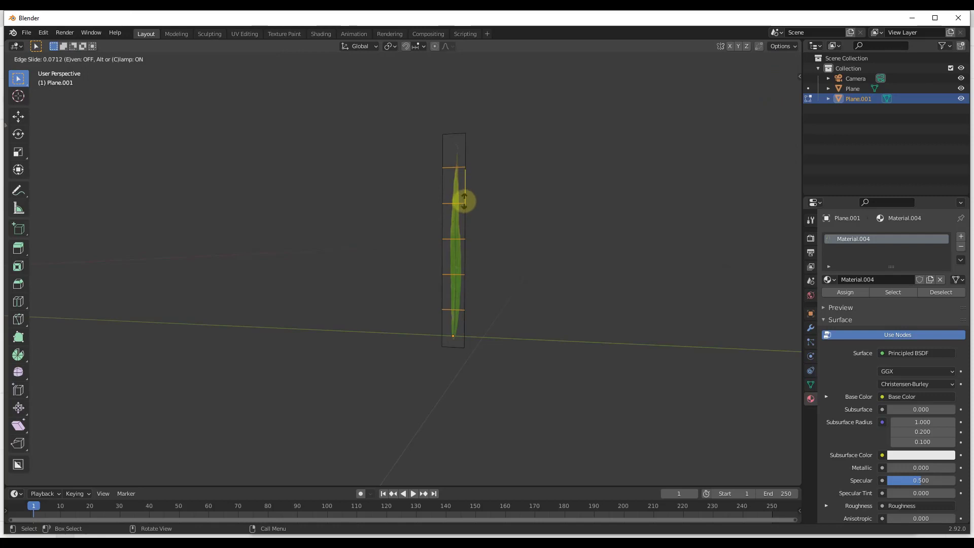
right_click(464, 202)
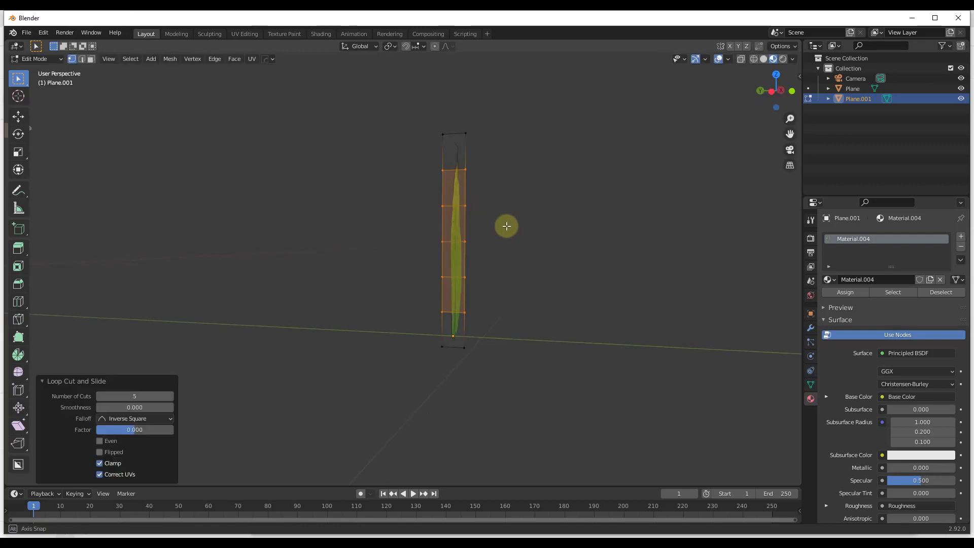
middle_click_drag(505, 226, 493, 189)
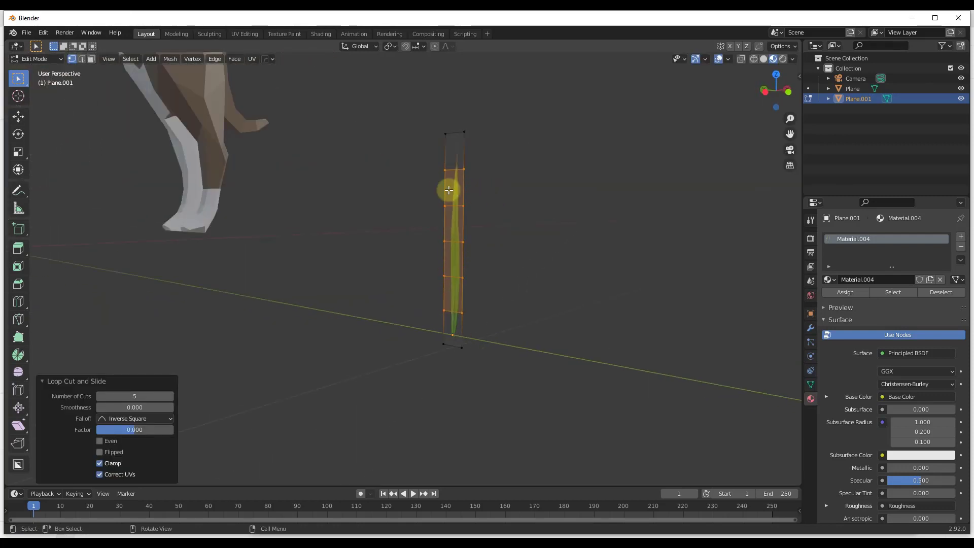
mouse_move(472, 228)
middle_mouse_down()
mouse_move(586, 227)
mouse_move(496, 222)
mouse_move(522, 226)
mouse_move(503, 239)
mouse_move(433, 218)
mouse_move(486, 208)
mouse_move(425, 234)
mouse_move(467, 231)
mouse_move(426, 233)
mouse_move(461, 239)
mouse_move(474, 223)
mouse_move(463, 217)
middle_mouse_up()
key("Tab")
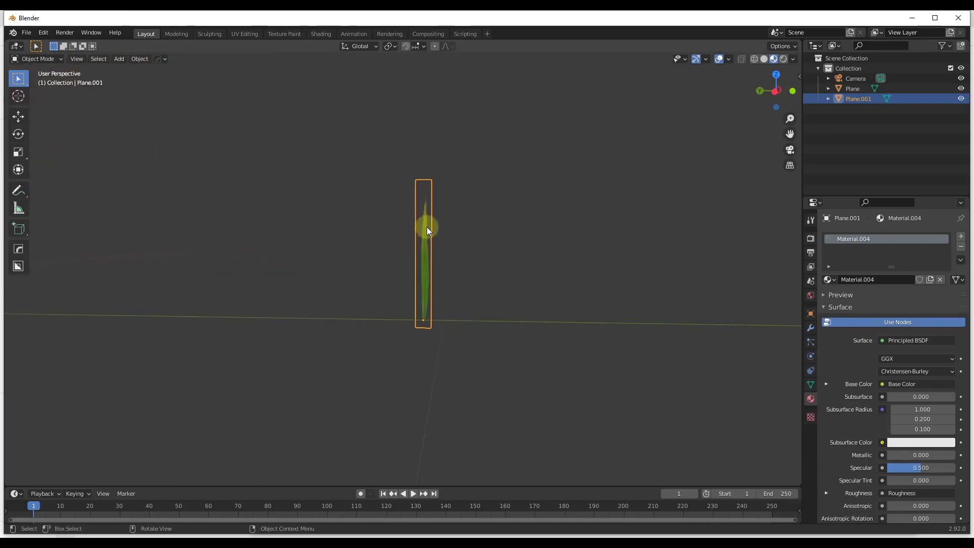
- Duplicate the blade strip and move the copy along the Y axis by about -0.049 m
key("shift+d")
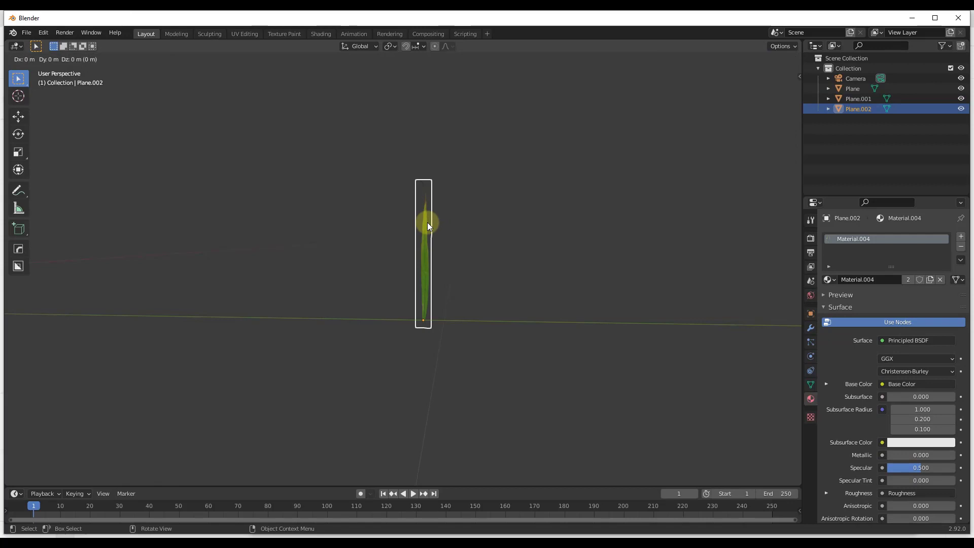
key("y")
left_click(492, 224)
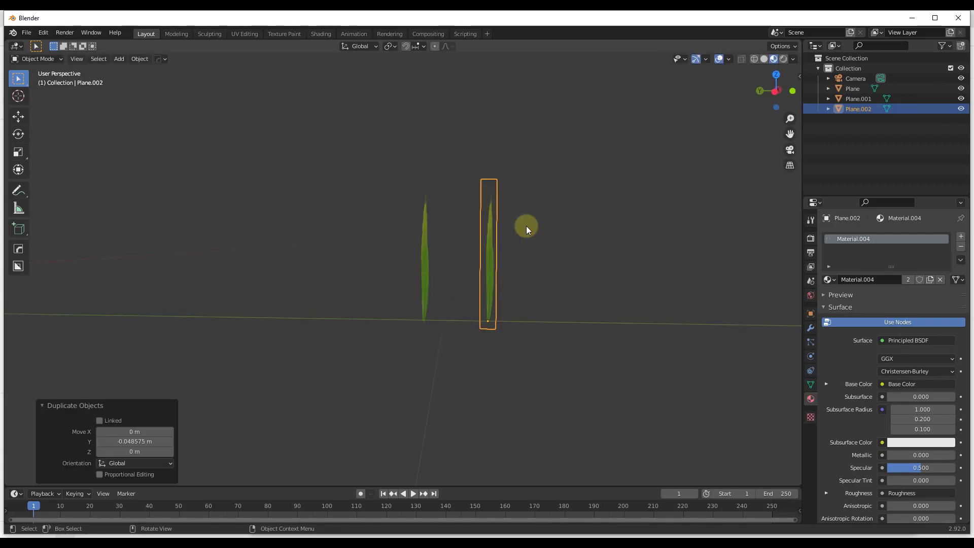
scroll(568, 239, "up", 2)
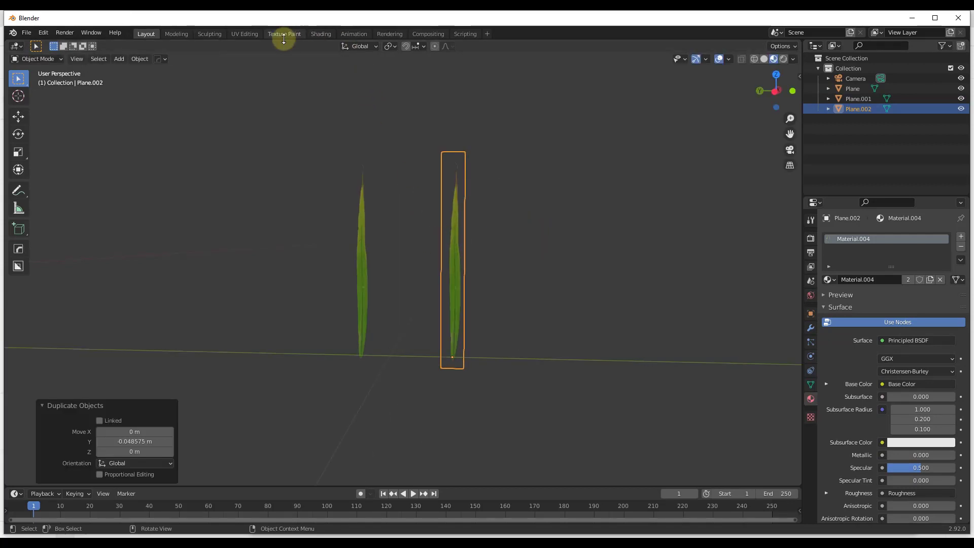
- In the UV Editing workspace, select the copy's entire UV strip and move it about 0.15 to the right onto the neighbouring blade
left_click(245, 34)
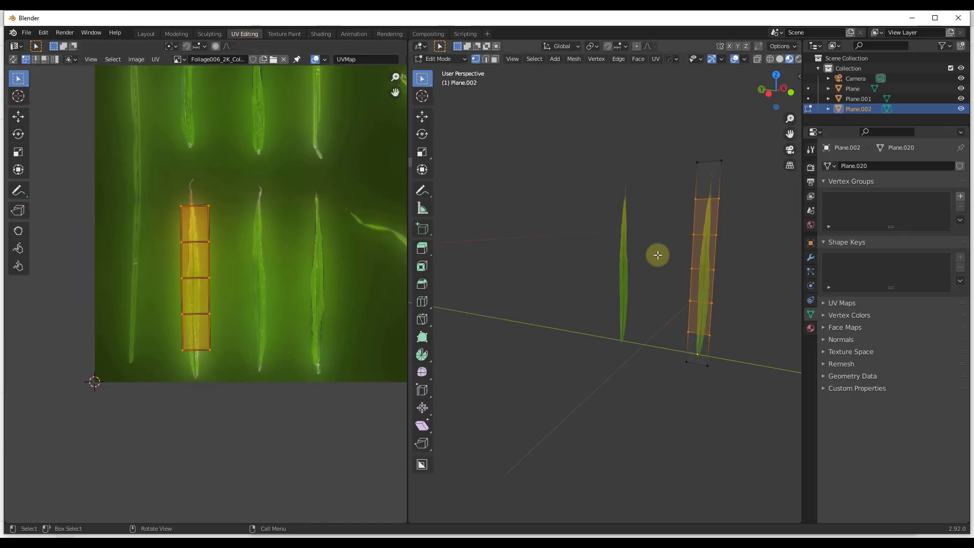
middle_click_drag(673, 263, 724, 212)
key("a")
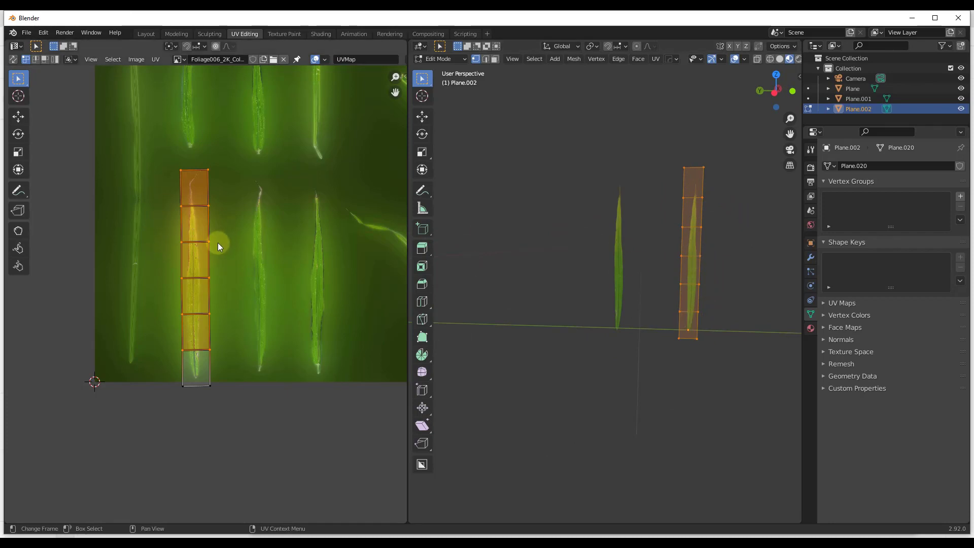
key("g")
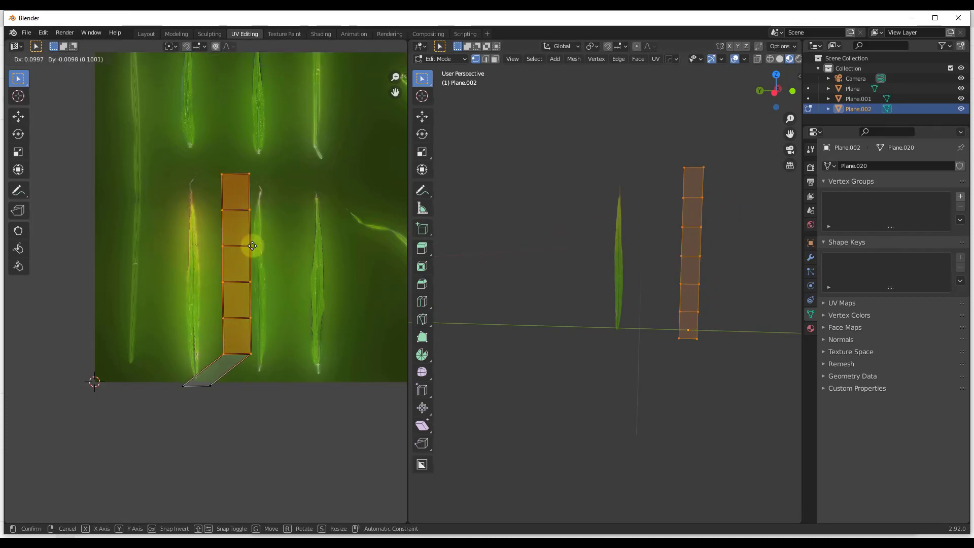
left_click(232, 244)
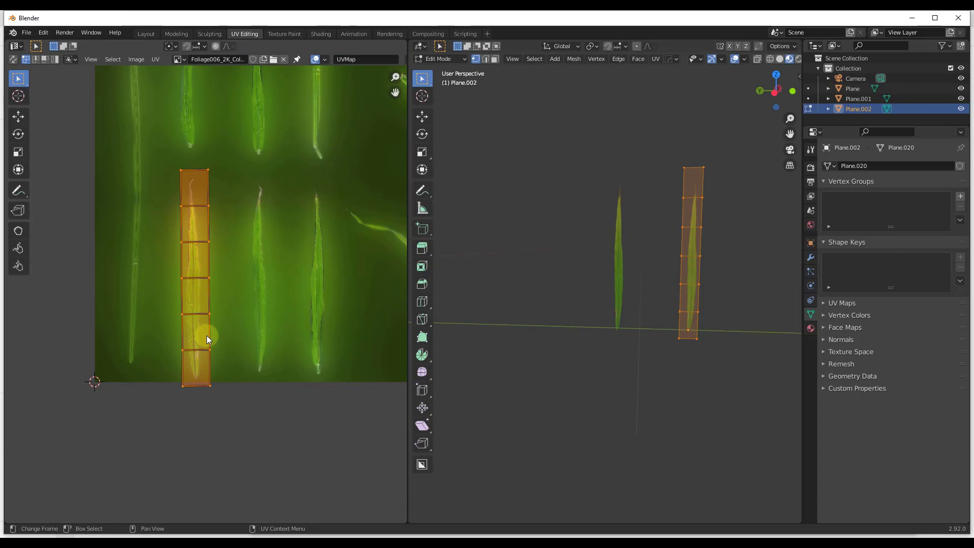
key("g")
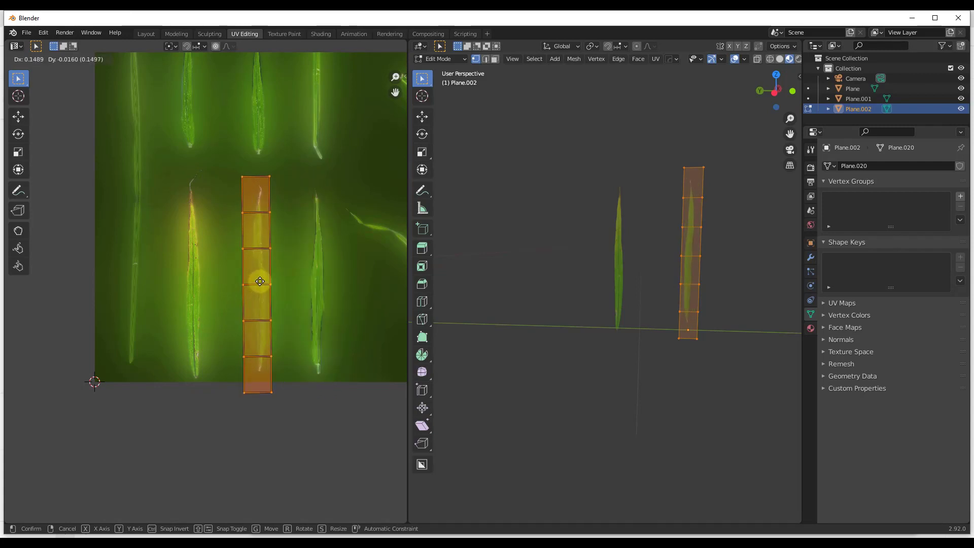
left_click(261, 277)
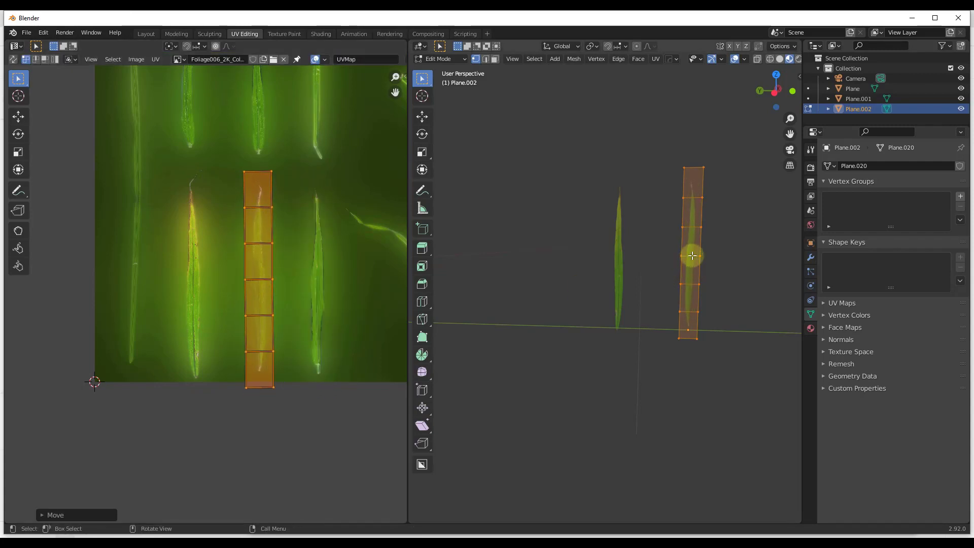
- Return to Object Mode, duplicate the second blade strip, and place the copy beside it as a third blade in the row
scroll(249, 326, "down", 3)
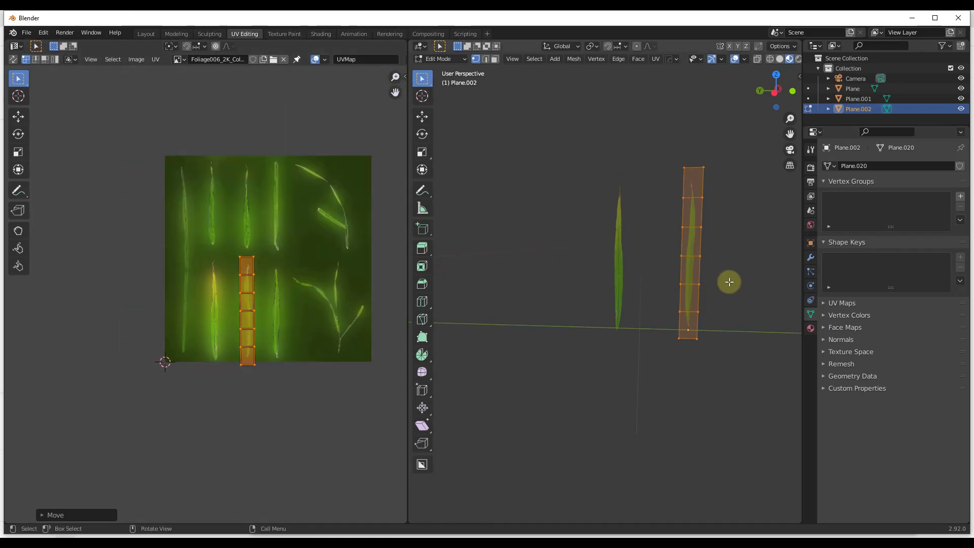
key("Tab")
middle_click_drag(620, 281, 661, 235)
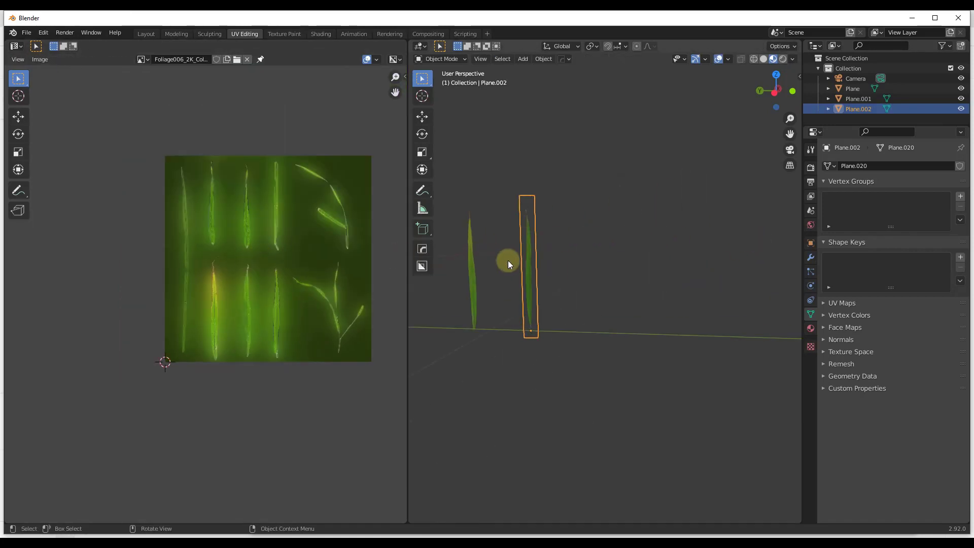
key("shift+d")
key("x")
left_click(592, 258)
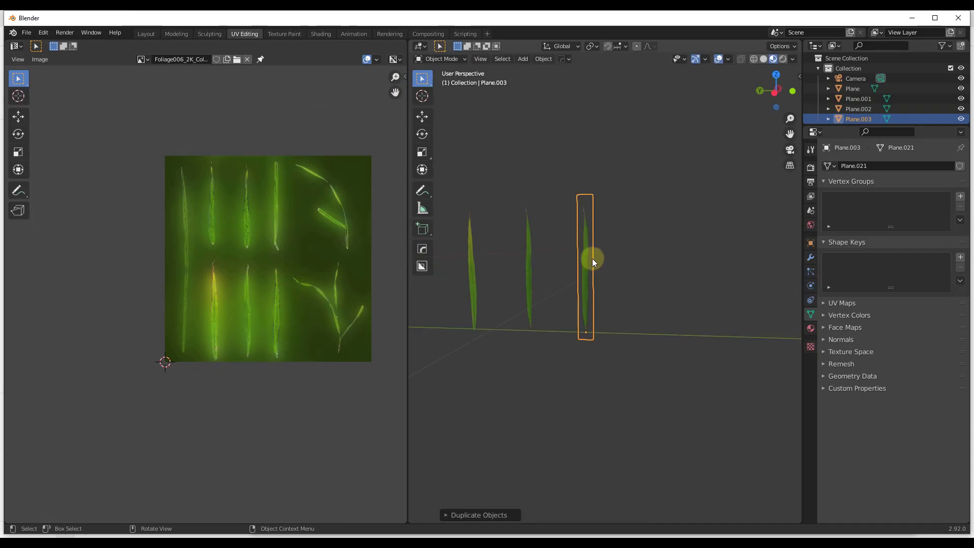
- Move the third strip's entire UV layout up by about 0.52 onto the upper blade, scale it to about 0.81, and return to Object Mode
key("Tab")
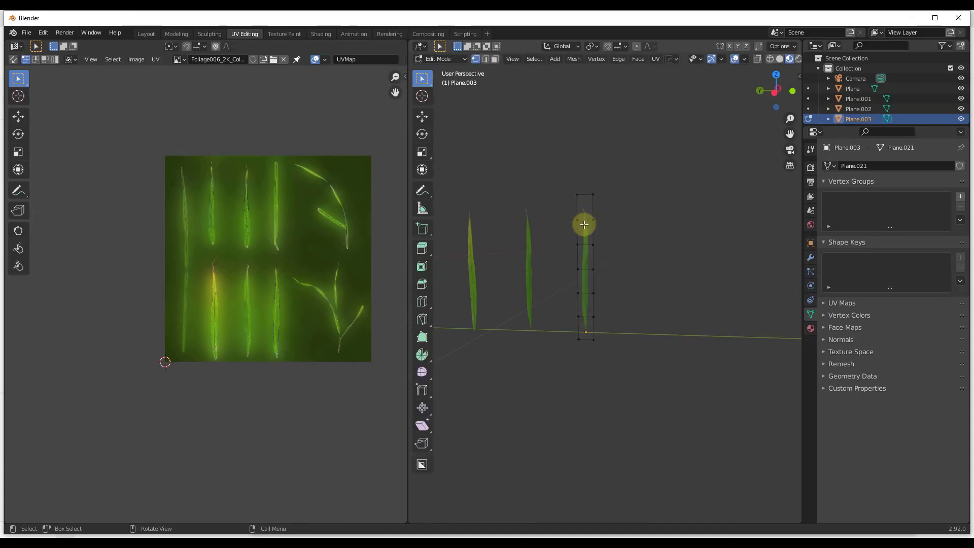
key("a")
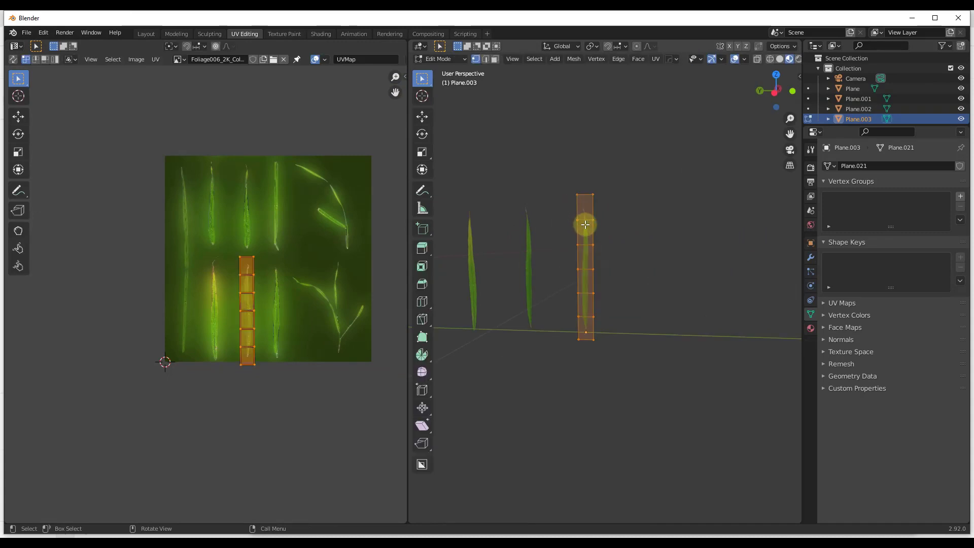
key("g")
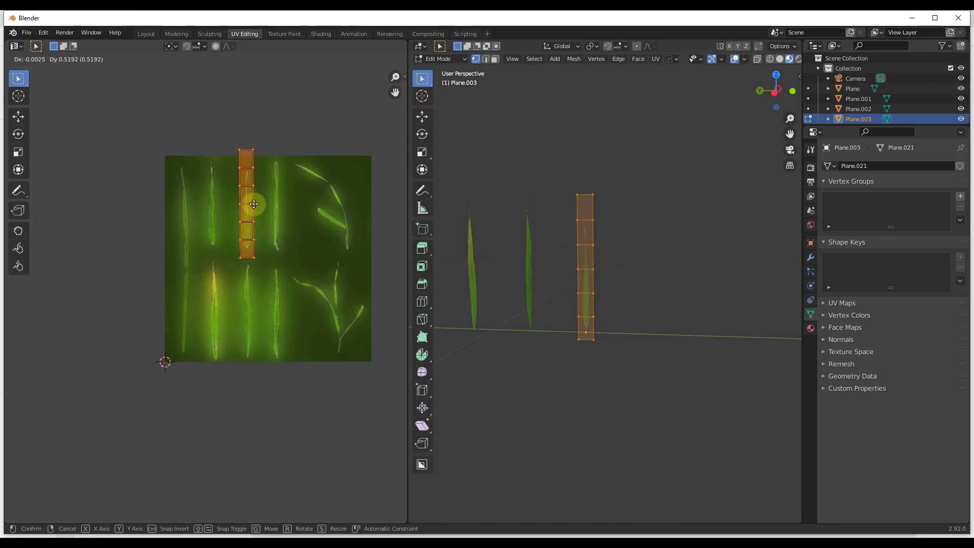
left_click(253, 203)
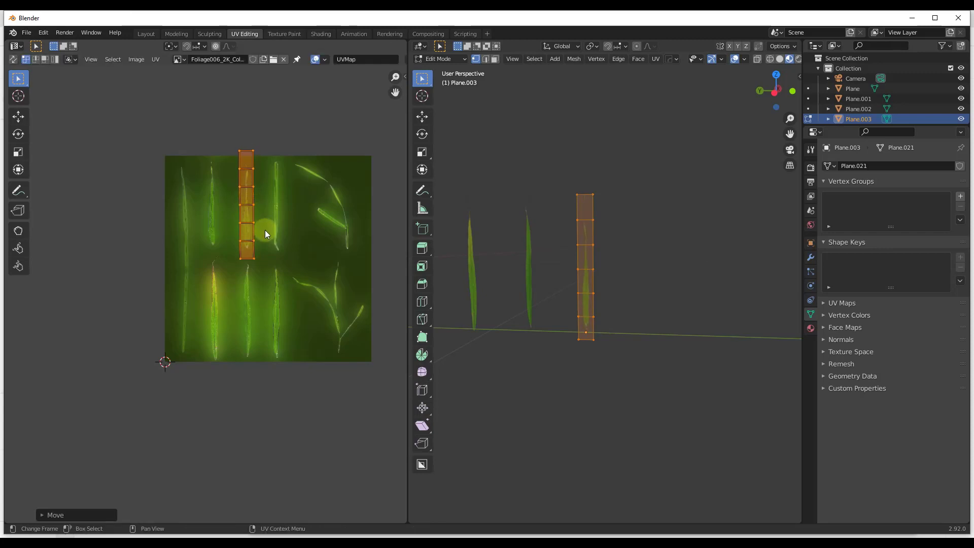
key("s")
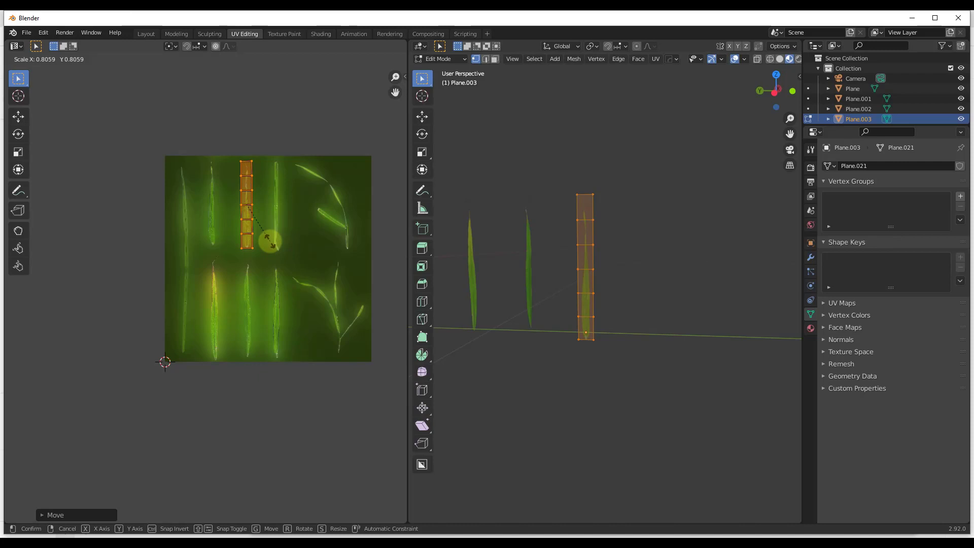
left_click(269, 242)
key("Tab")
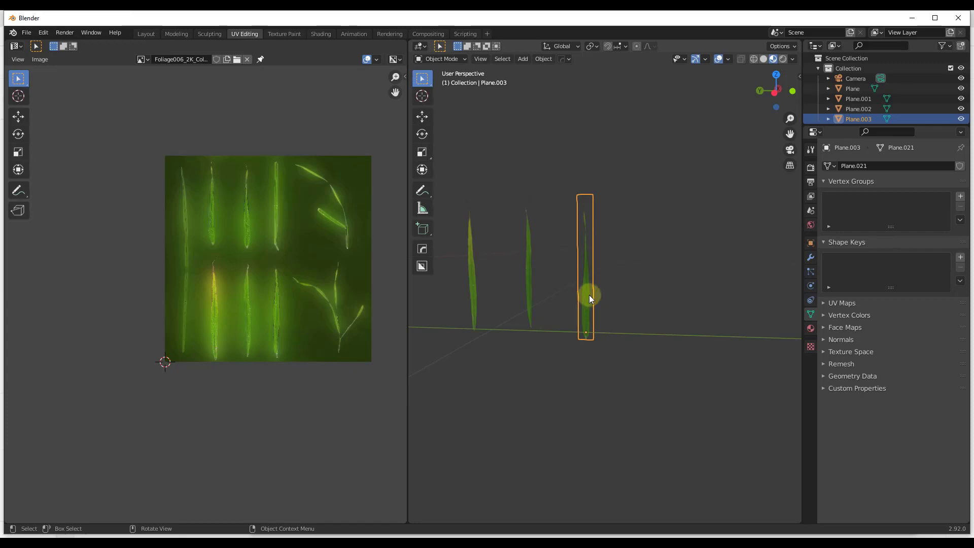
- Duplicate the third strip as a fourth blade in the row and move the copy's UVs about 0.18 left onto the neighbouring upper blade
key("shift+d")
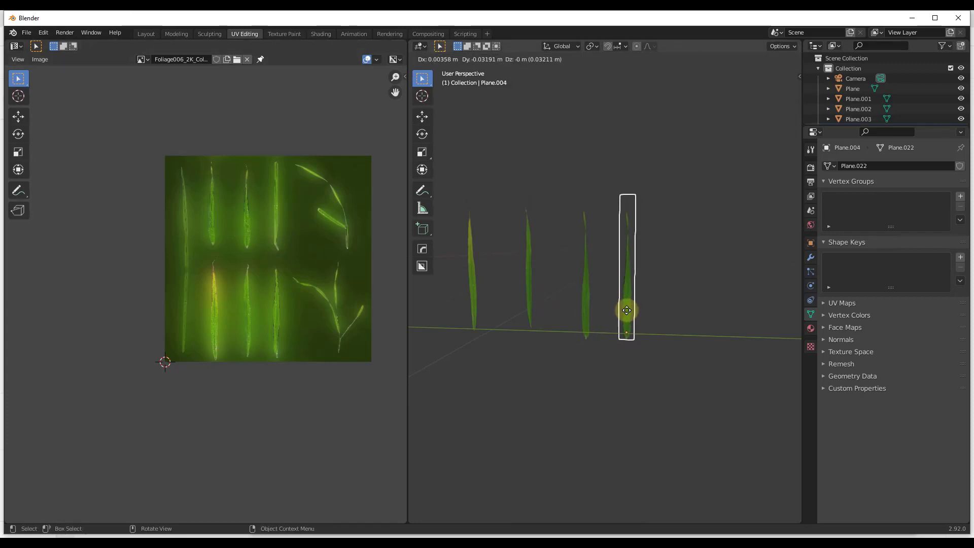
left_click(655, 306)
key("Tab")
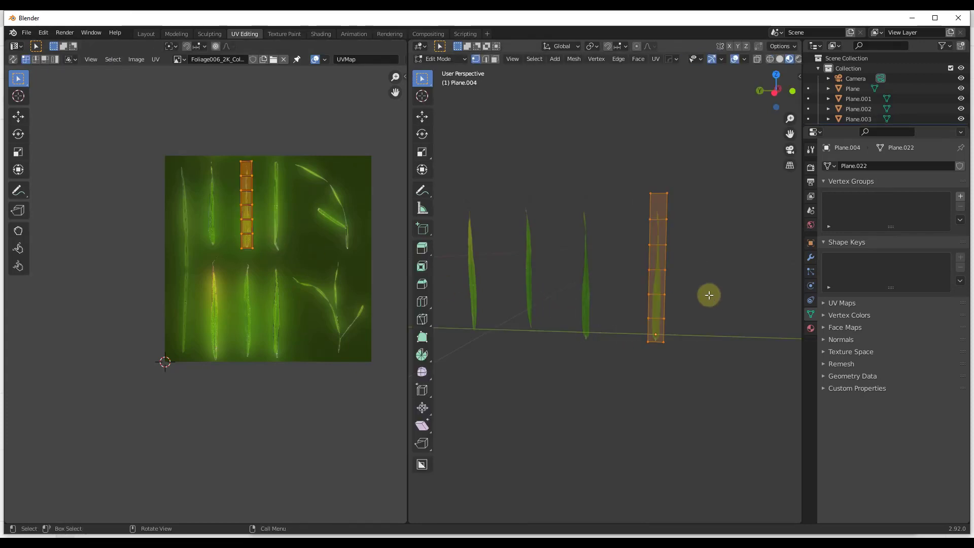
key("g")
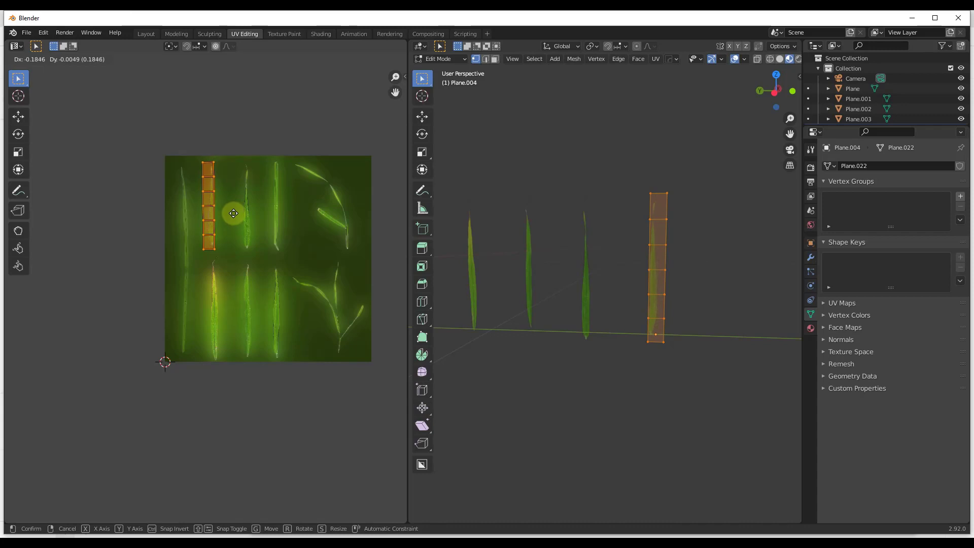
left_click(236, 214)
key("Tab")
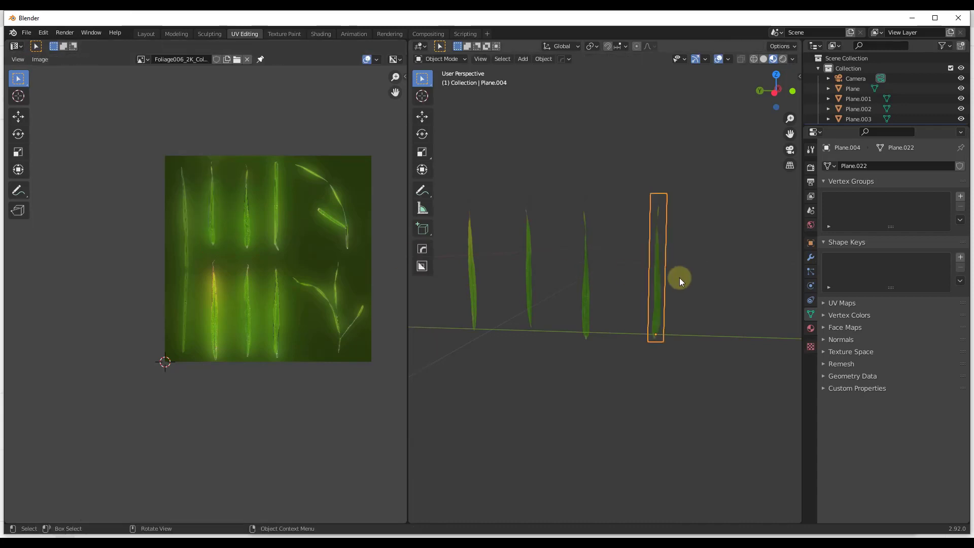
- Switch to the Layout workspace and view the four grass blades from an angle
middle_click_drag(640, 324, 322, 173)
left_click(146, 34)
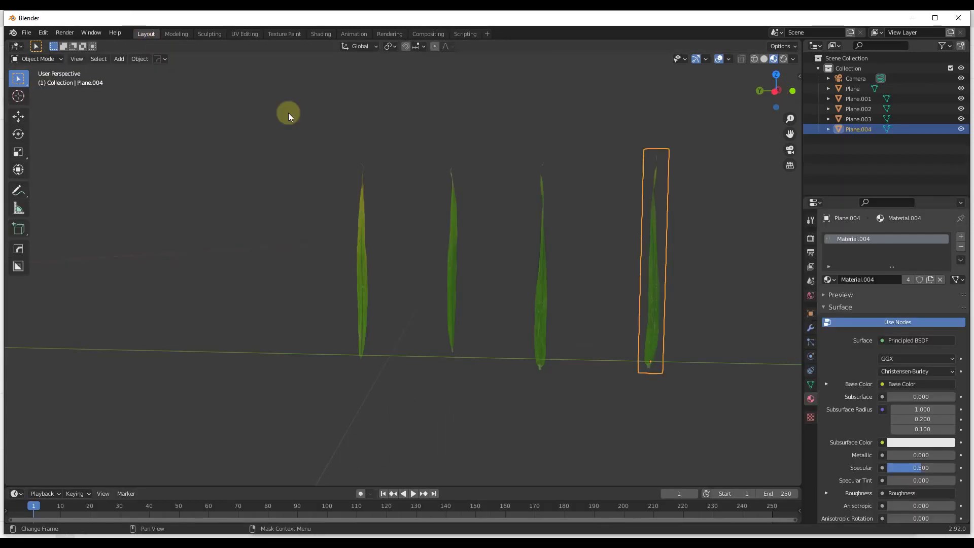
middle_click_drag(588, 313, 626, 334)
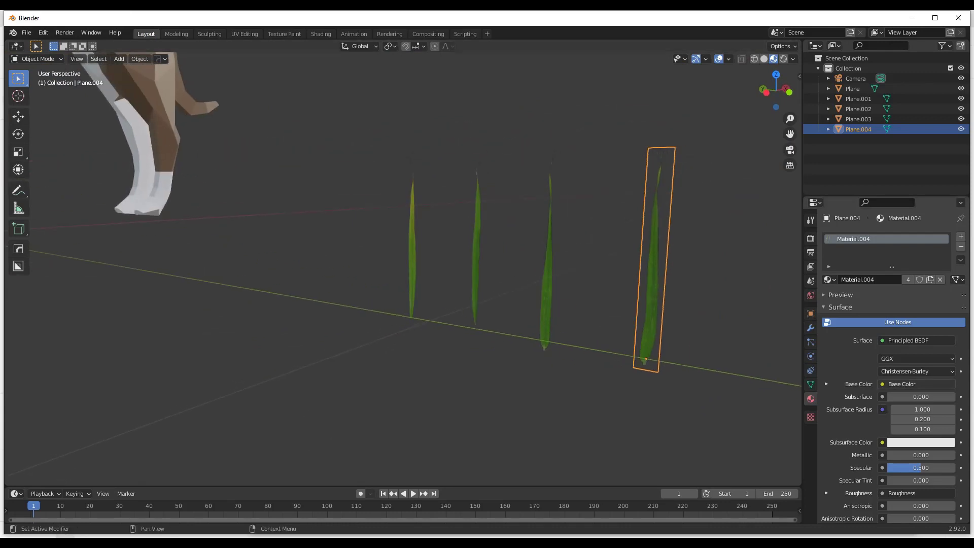
- In the browser, look through Google Images results for grass as shape reference, and return to Blender
key("alt+Tab")
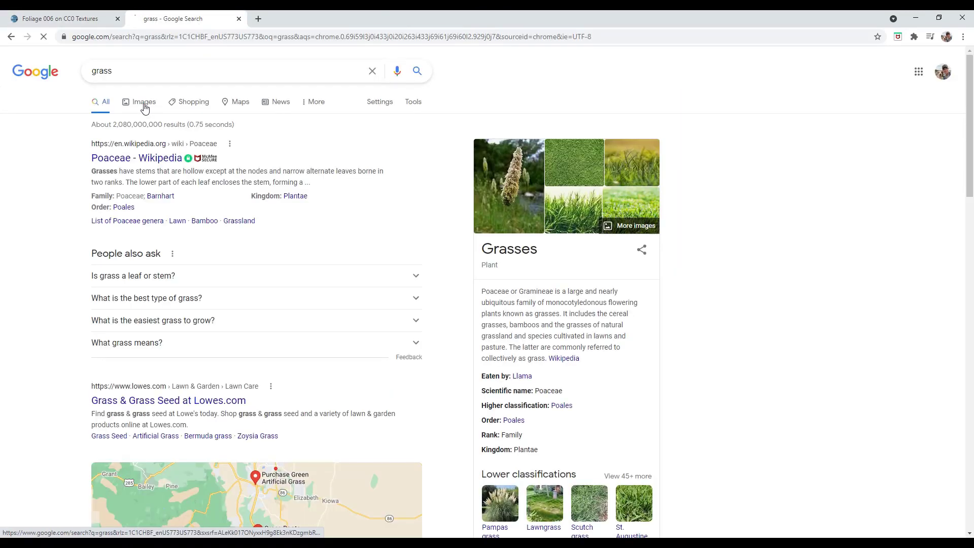
left_click(144, 104)
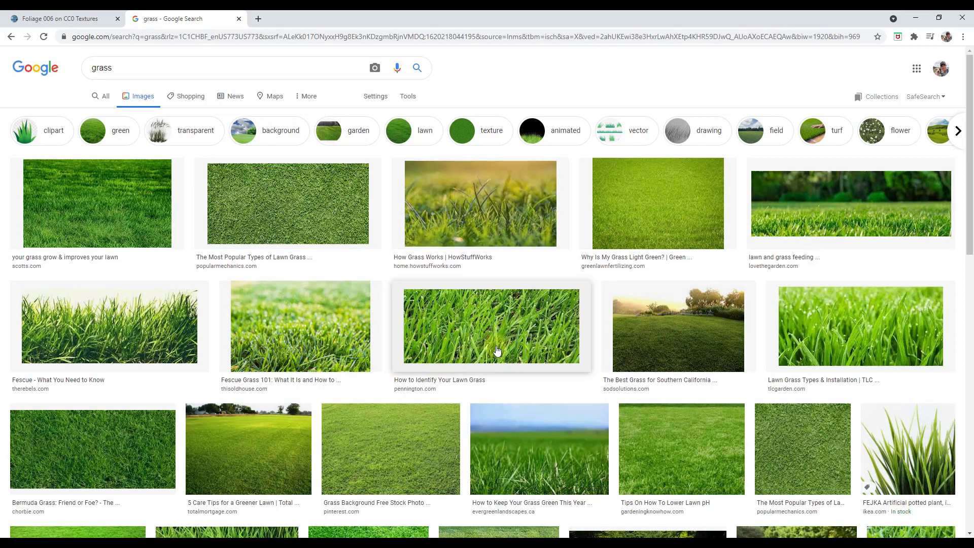
scroll(536, 340, "down", 3)
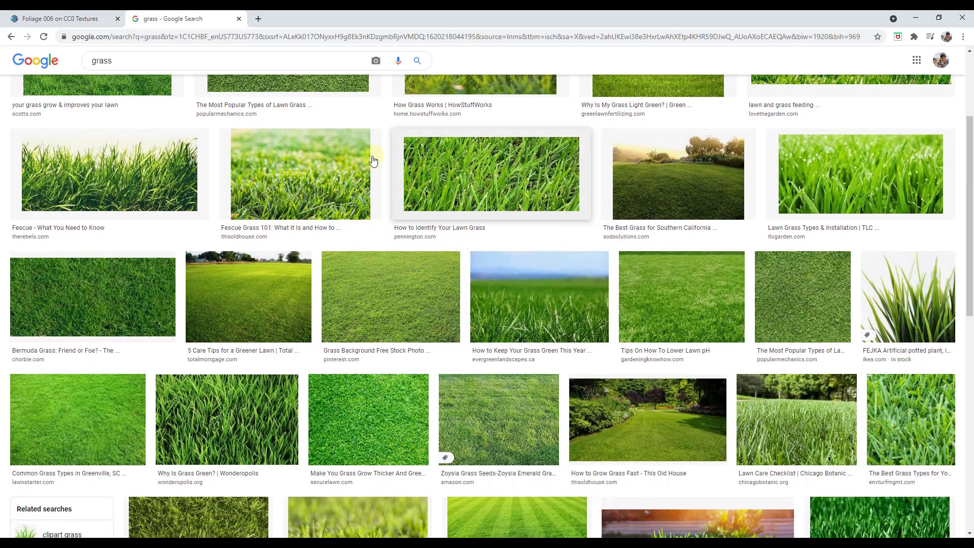
scroll(155, 316, "down", 4)
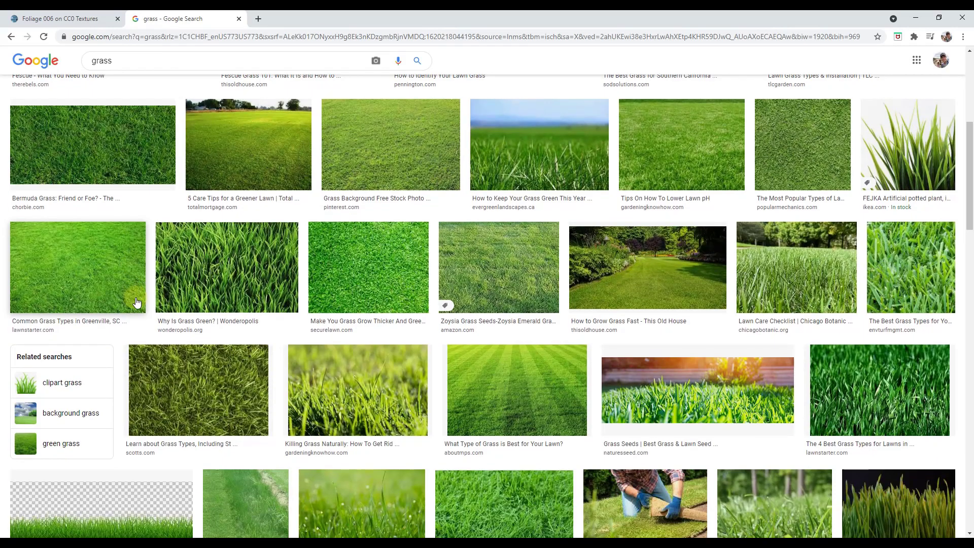
scroll(213, 231, "up", 1)
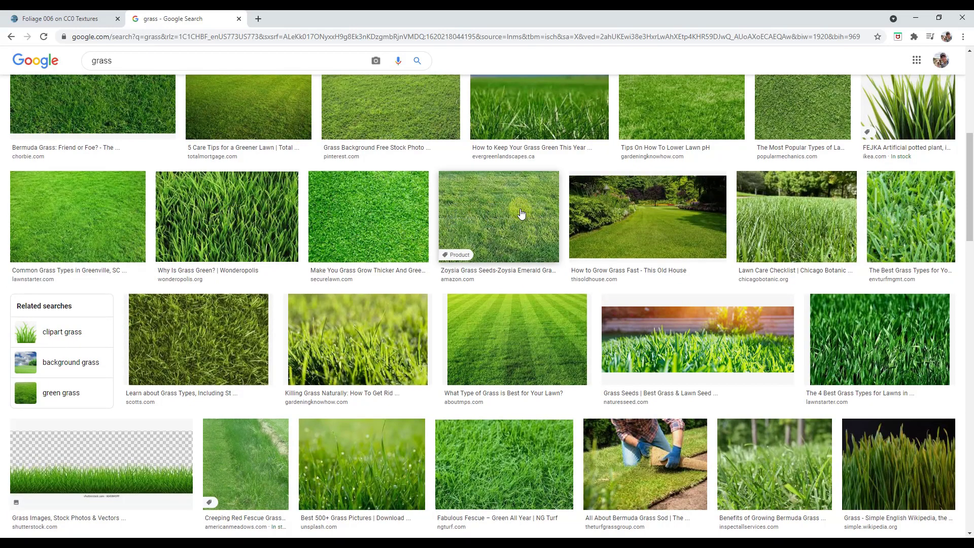
scroll(528, 284, "down", 7)
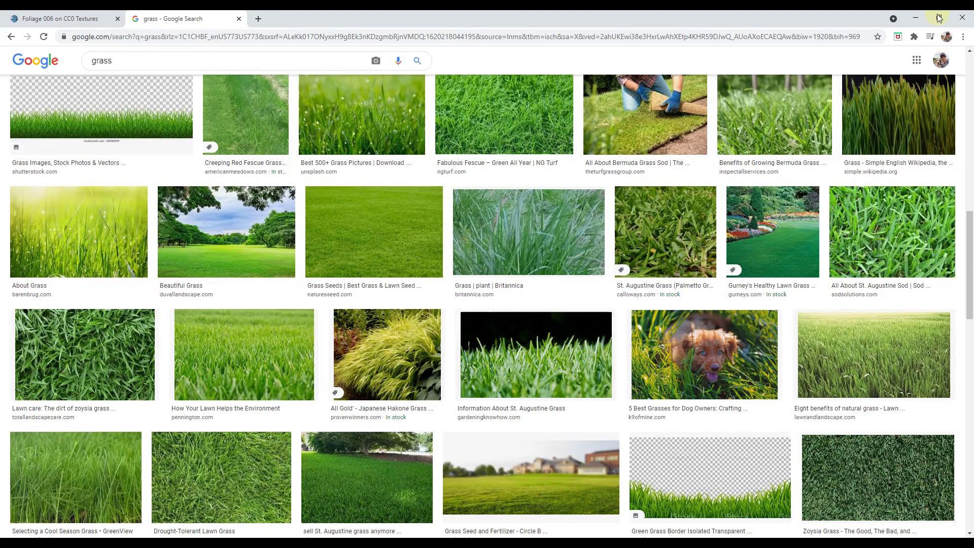
left_click(916, 18)
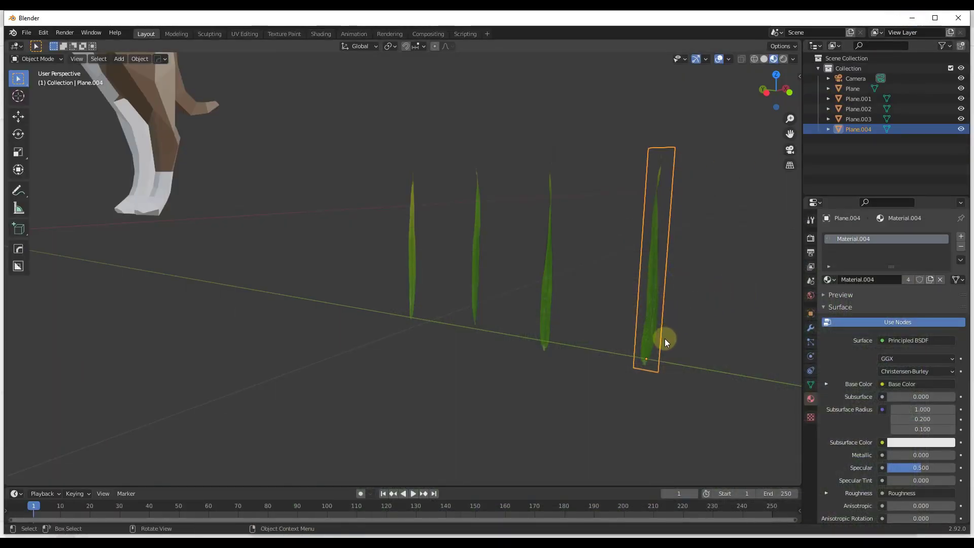
- Move the fourth blade about 0.078 m along Y between the second and third, and shift the third blade about 0.012 m along Y
mouse_move(647, 336)
middle_mouse_down()
mouse_move(650, 349)
mouse_move(640, 340)
middle_mouse_up()
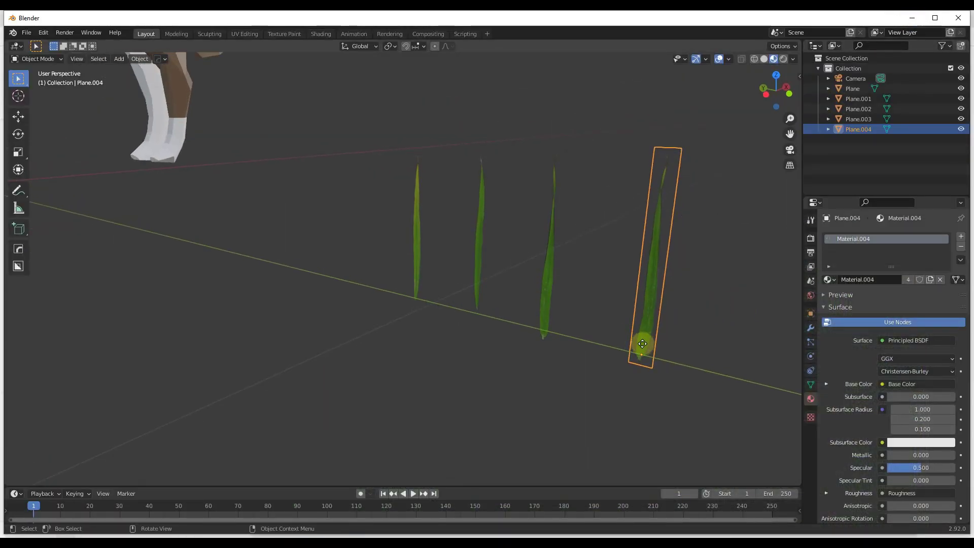
key("g")
left_click(528, 310)
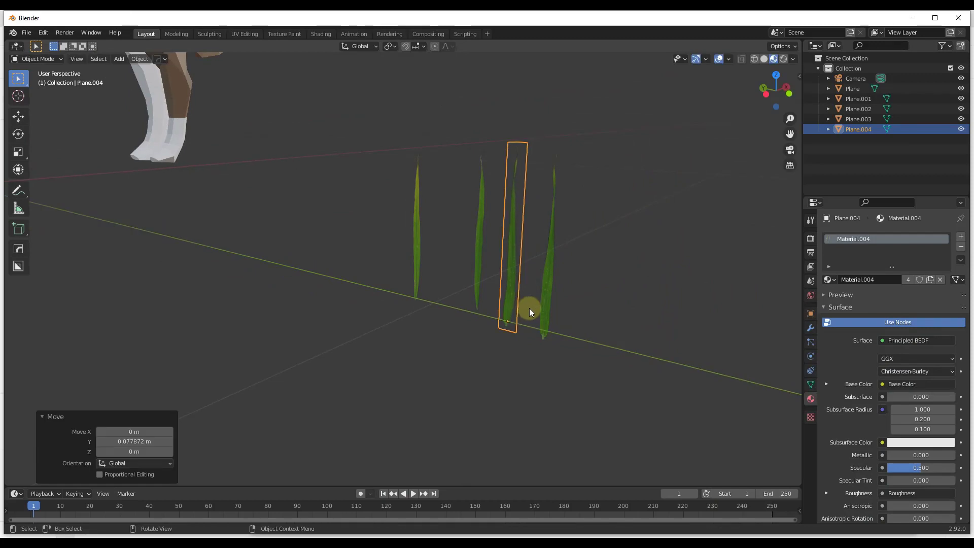
scroll(538, 322, "up", 5)
left_click(543, 334)
key("g")
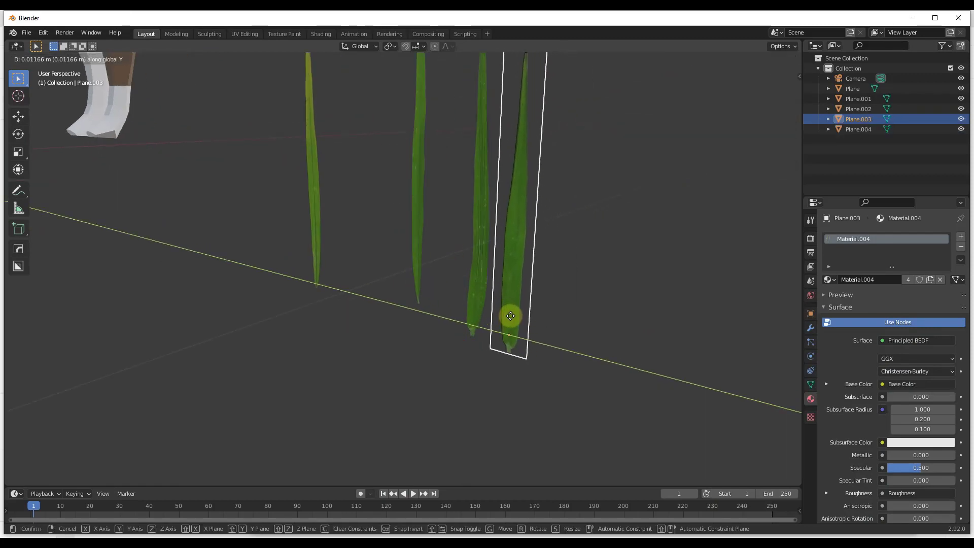
left_click(507, 319)
- Move the second blade about -0.005 m along Y and bring the first blade along Y close to it
scroll(464, 294, "down", 3)
left_click(440, 270)
key("g")
key("y")
left_click(445, 276)
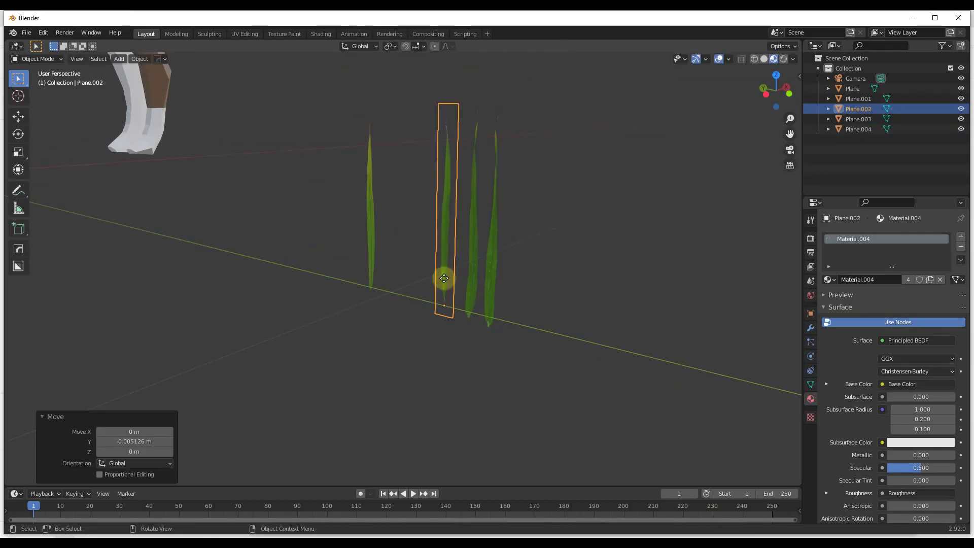
left_click(372, 253)
key("g")
key("y")
left_click(423, 258)
- Bend the first blade by moving its top section about -0.021 m along X with smooth proportional editing at size 0.05, and return to Object Mode
middle_click_drag(424, 258, 495, 242)
key("Tab")
left_click(400, 94)
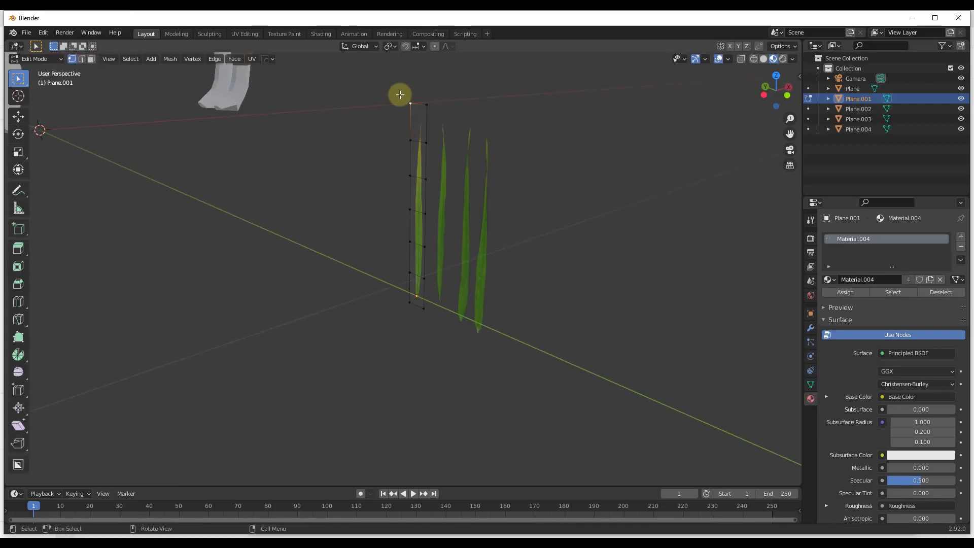
left_click_drag(397, 92, 437, 147)
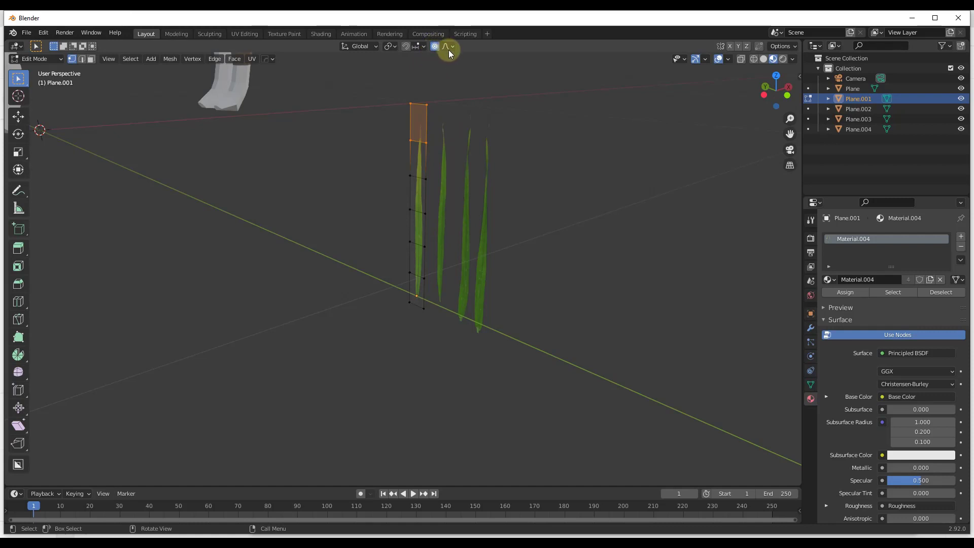
scroll(423, 125, "up", 5)
key("g")
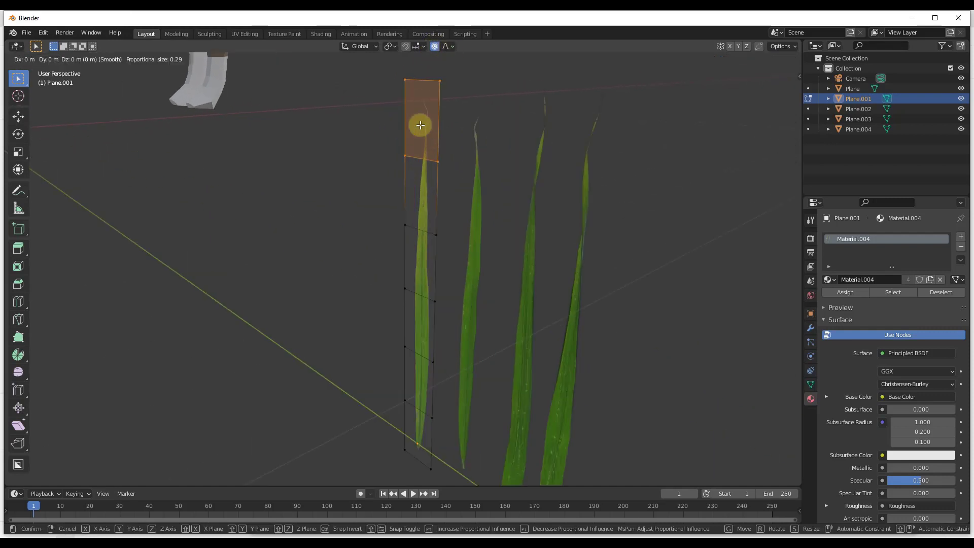
scroll(413, 130, "up", 15)
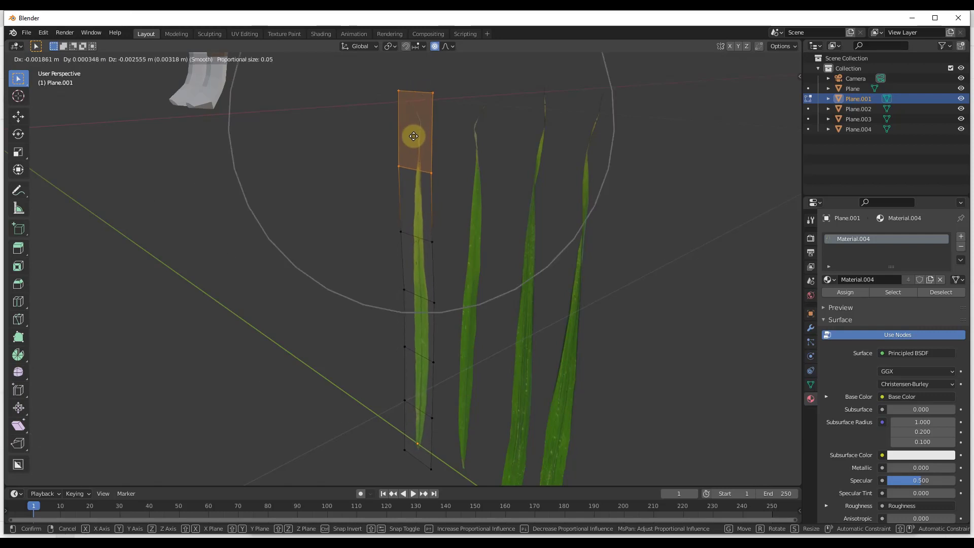
key("y")
key("x")
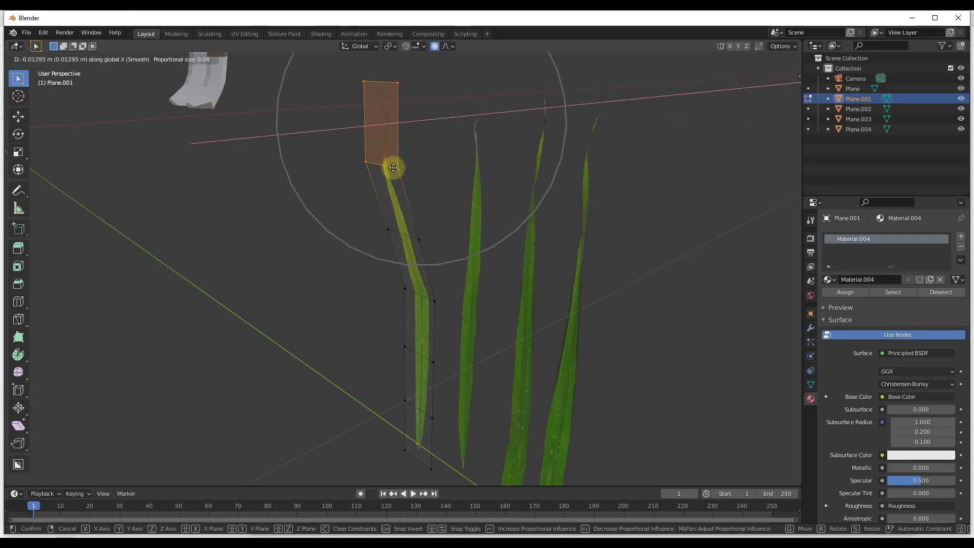
scroll(399, 164, "down", 2)
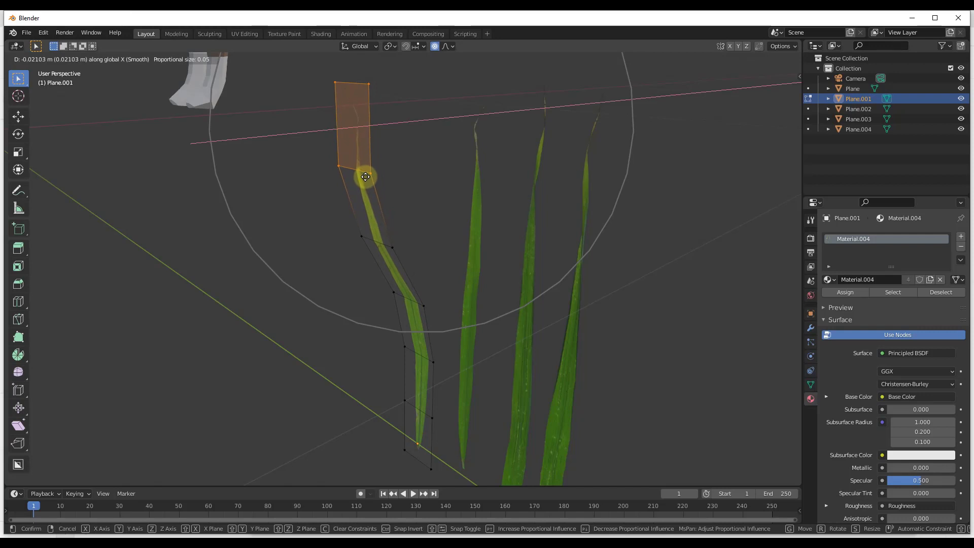
left_click(365, 177)
key("Tab")
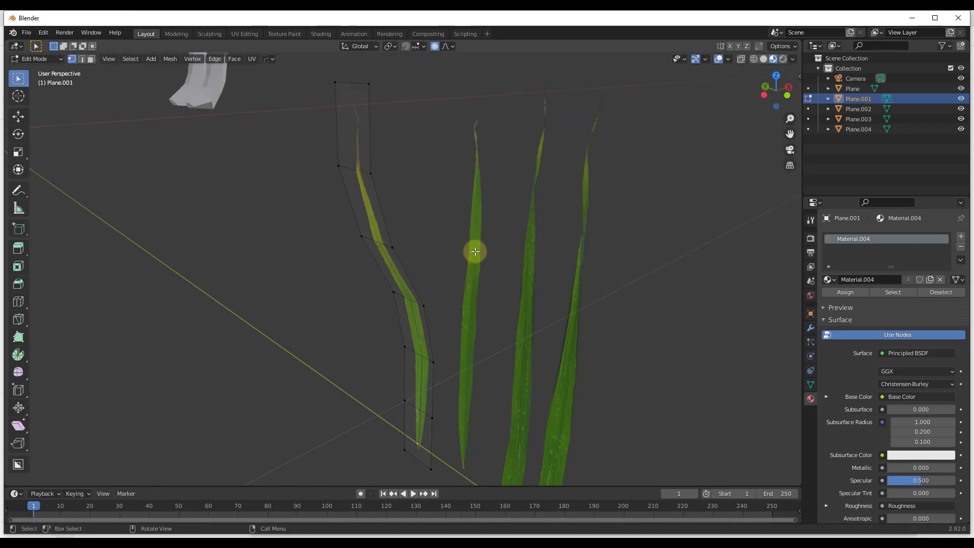
- Bend blade Plane.002 with proportional editing by moving its top edge about -0.005 m along Y, 0.014 m along X and -0.008 m along Z
left_click(485, 233)
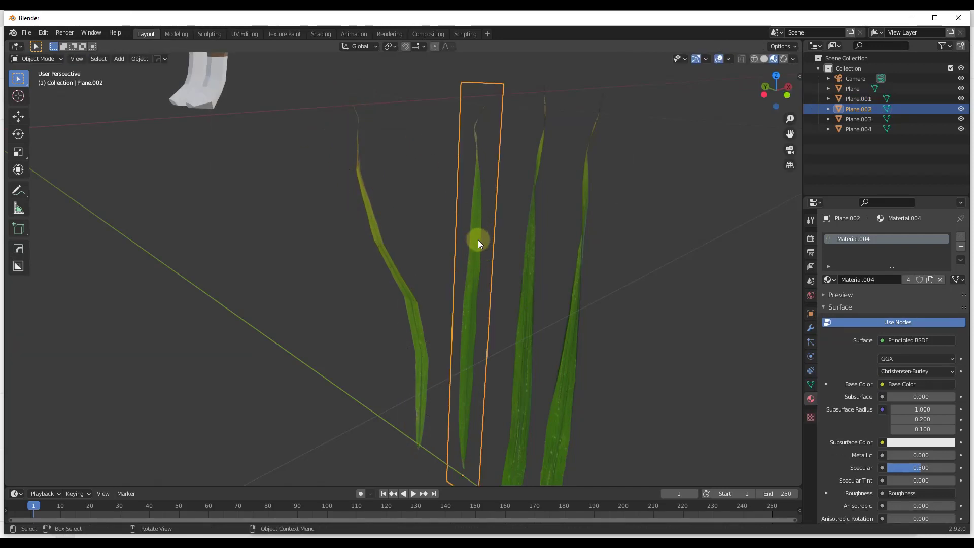
key("Tab")
left_click_drag(443, 70, 521, 148)
key("g")
key("y")
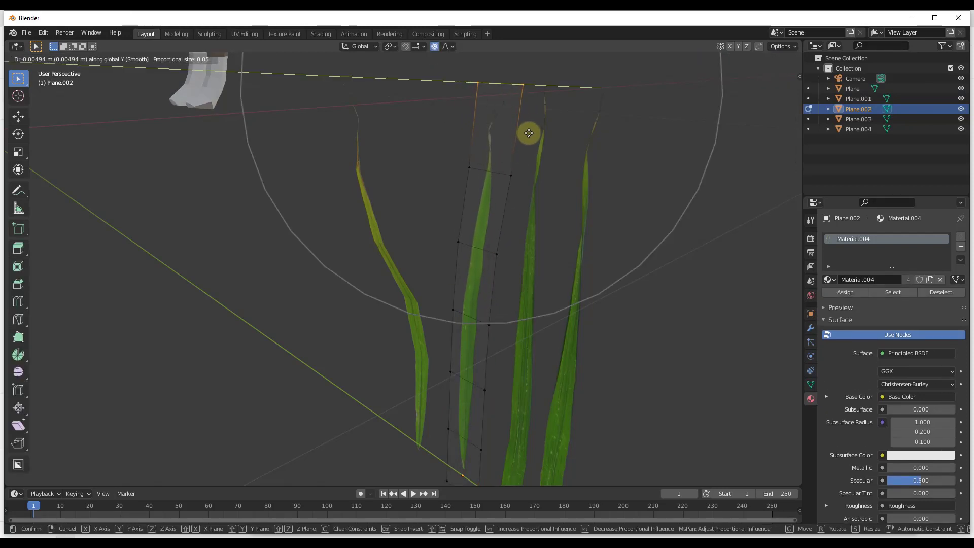
left_click(529, 133)
key("g")
key("x")
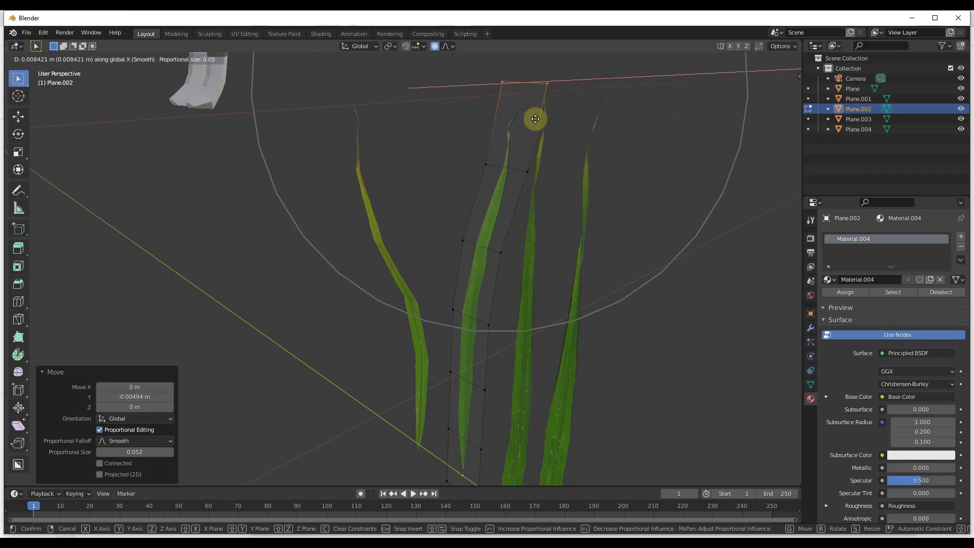
left_click(554, 111)
key("g")
key("z")
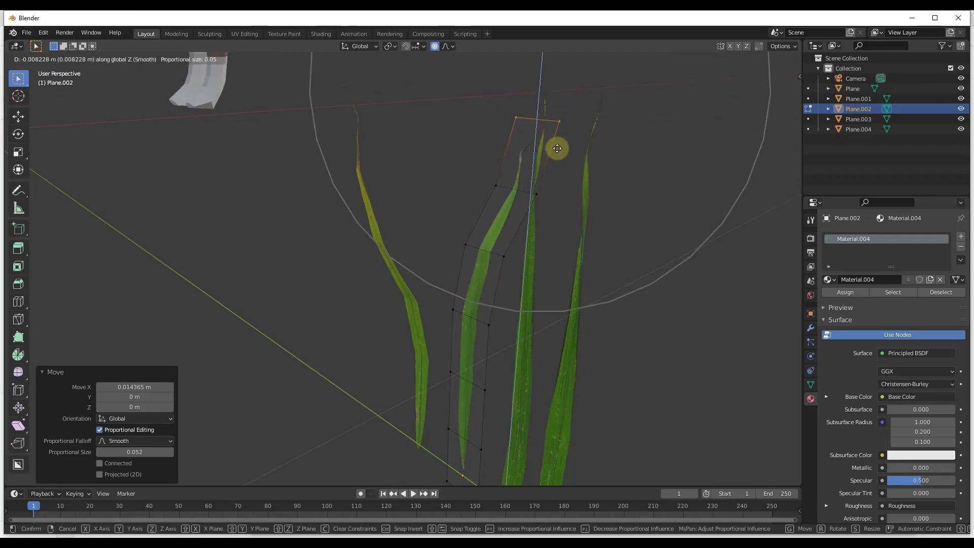
left_click(558, 148)
- Shift Plane.002's edge row just below mid-height about -0.003 m along X with proportional editing and return to Object Mode
left_click_drag(433, 344, 507, 401)
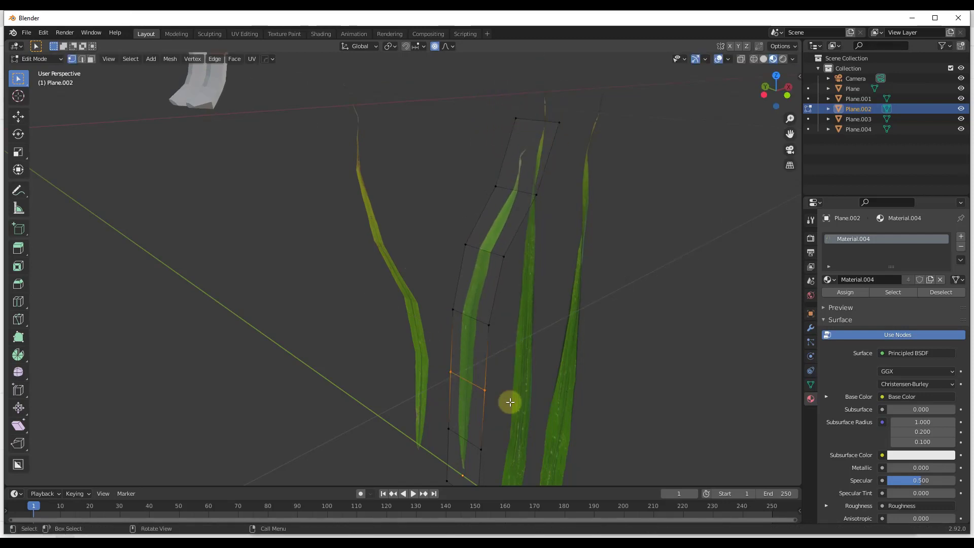
key("g")
key("y")
key("x")
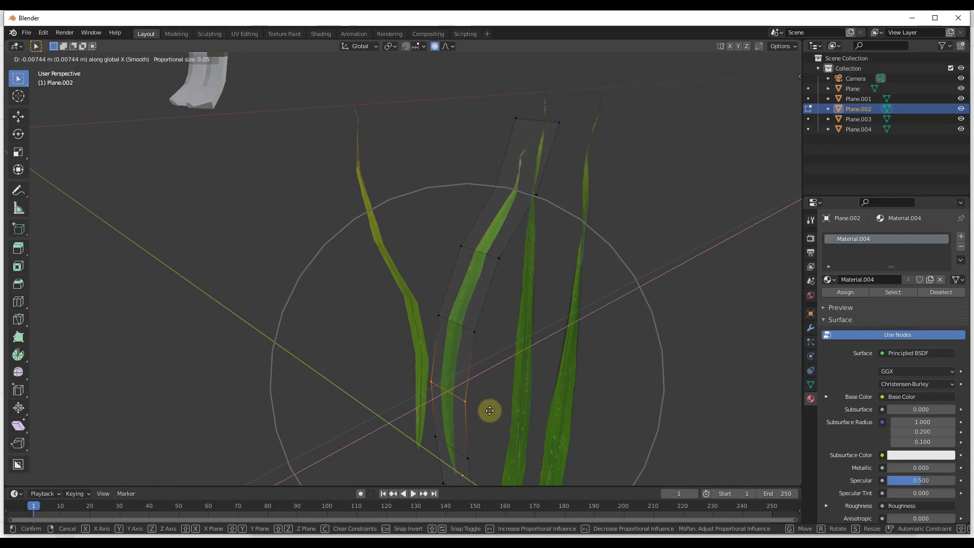
left_click(497, 408)
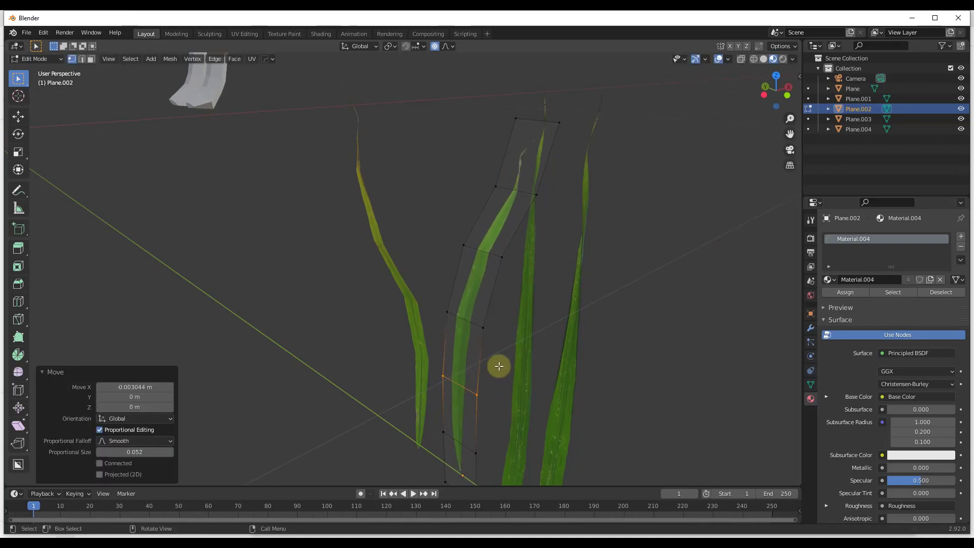
scroll(530, 333, "down", 2)
middle_click_drag(509, 318, 583, 337)
scroll(526, 339, "down", 2)
key("Tab")
- Bend blade Plane.004 by moving its top edge about -0.021 m along Y with smooth proportional editing at size 0.084
left_click(529, 333)
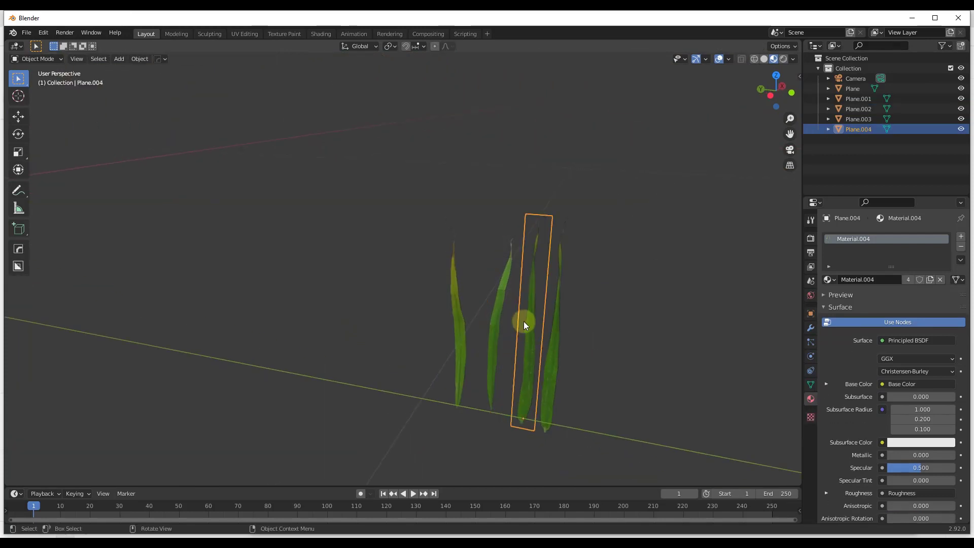
middle_click_drag(525, 325, 538, 305)
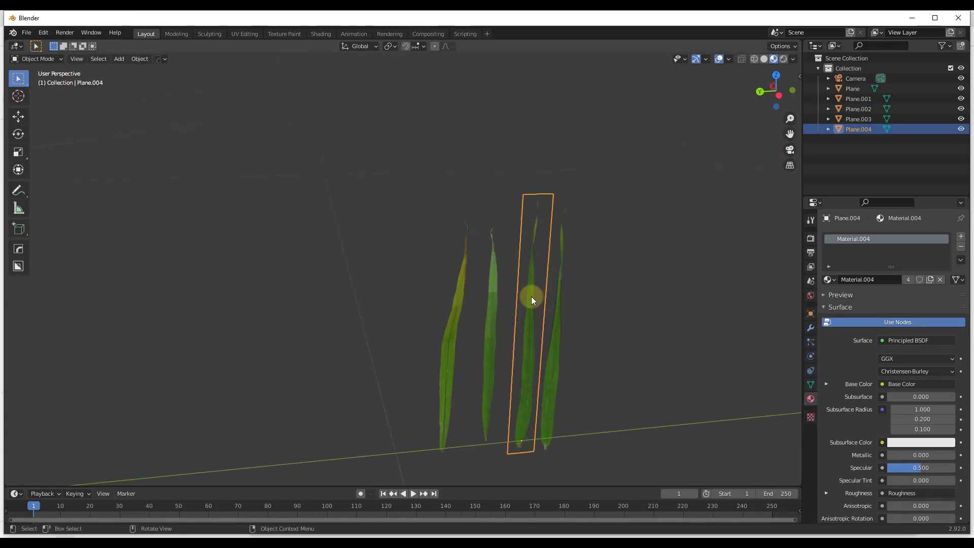
key("Tab")
left_click_drag(514, 186, 573, 211)
key("g")
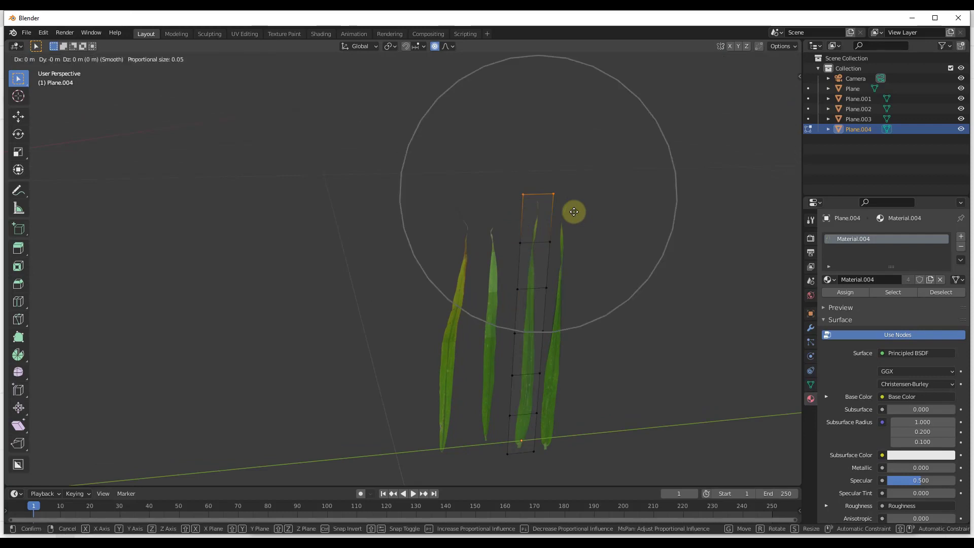
key("y")
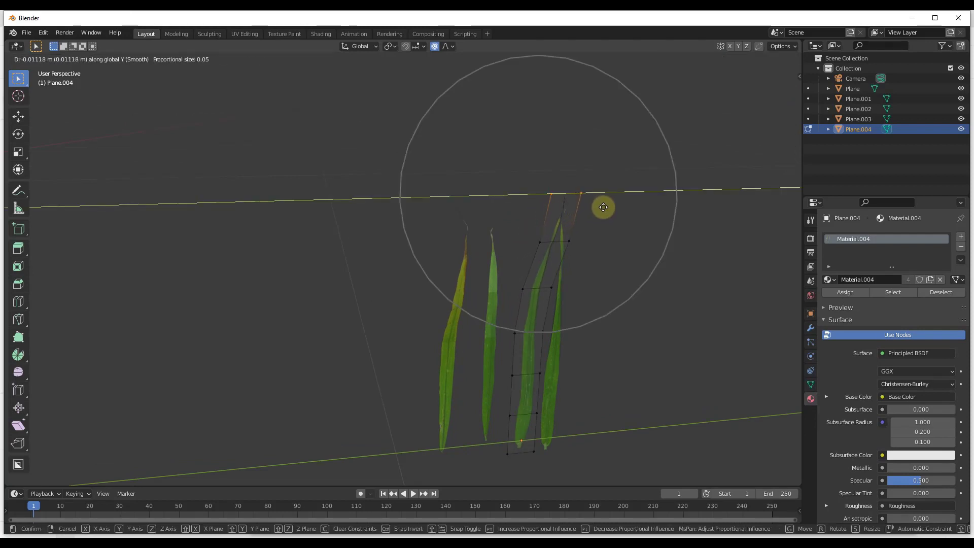
scroll(603, 213, "down", 2)
scroll(616, 224, "up", 2)
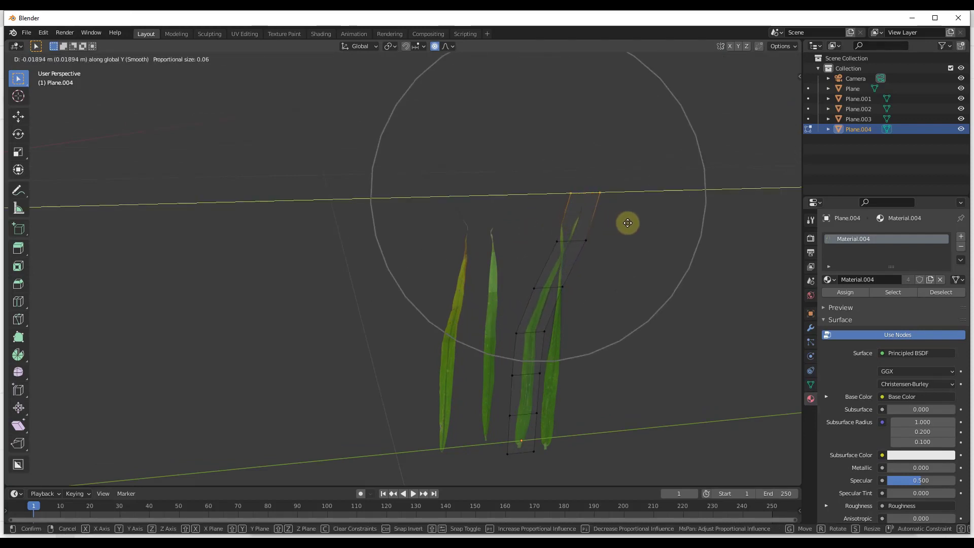
scroll(628, 223, "up", 4)
left_click(627, 224)
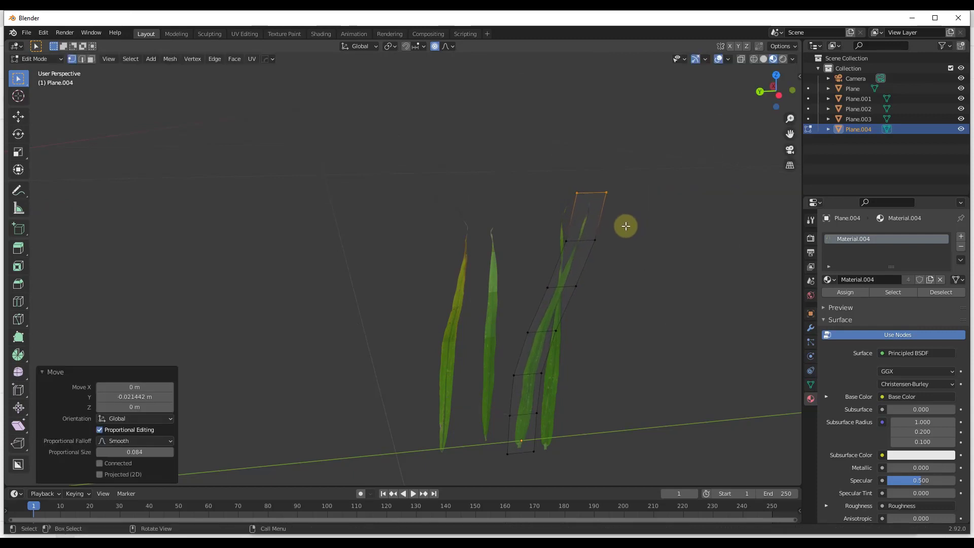
- Move Plane.004's top edge about -0.012 m along X at proportional size 0.112, and lower it along Z
key("g")
key("y")
key("x")
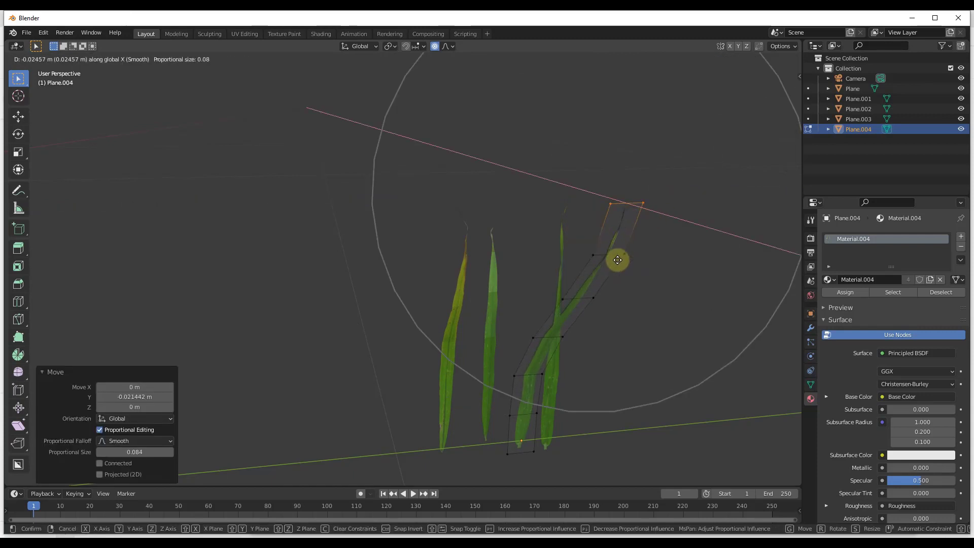
scroll(616, 256, "down", 2)
scroll(612, 257, "down", 1)
left_click(606, 259)
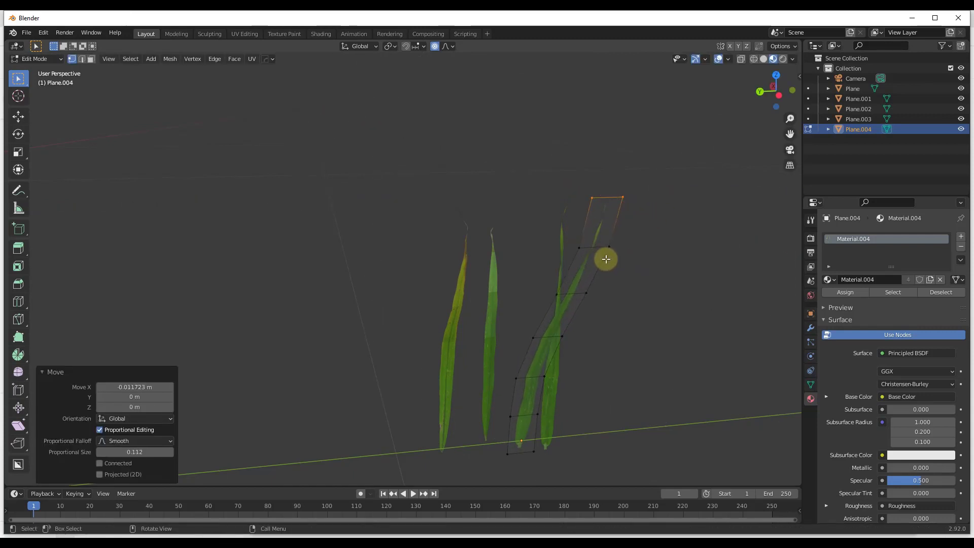
key("g")
key("z")
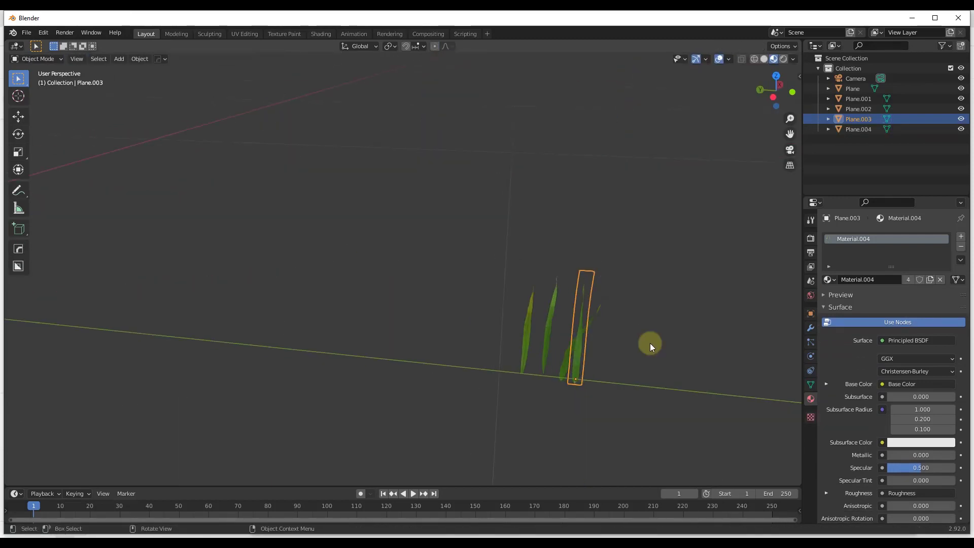
- In top view, move Plane.004 about -0.012 m along Y and bring the other blades' bases together into a tight clump
middle_click_drag(650, 344, 566, 365)
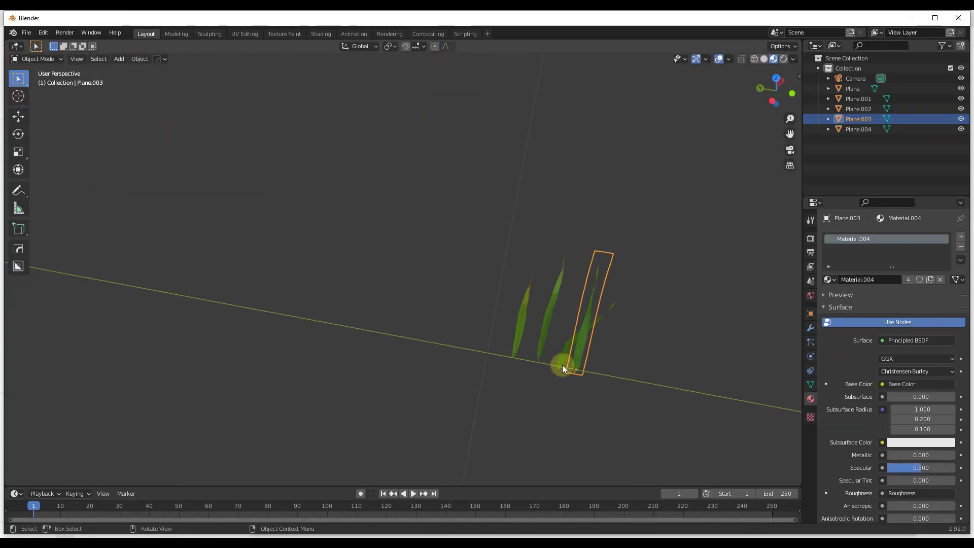
left_click(563, 364)
left_click(773, 77)
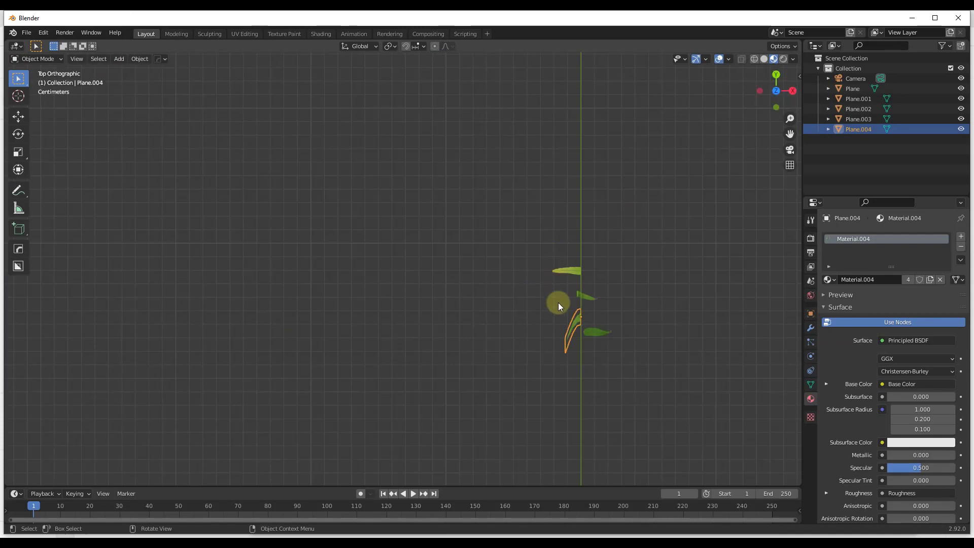
key("g")
left_click(581, 343)
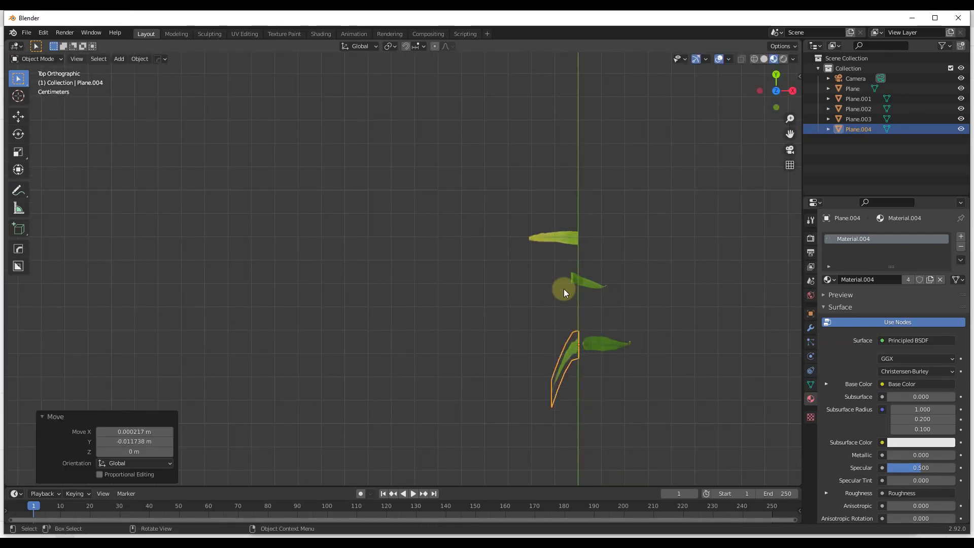
left_click(578, 284)
key("g")
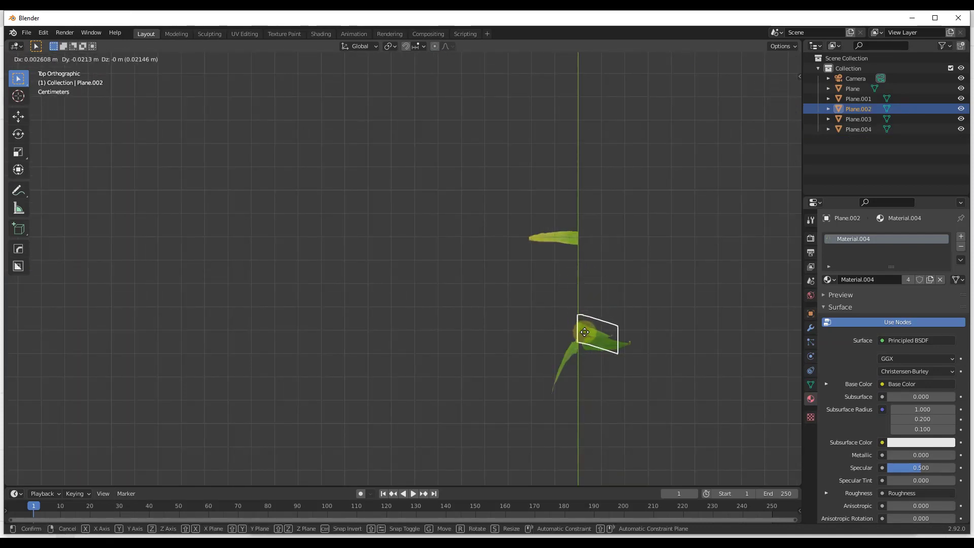
left_click(573, 352)
middle_click_drag(573, 352, 653, 271)
left_click(653, 271)
- Duplicate the four blades with an offset of about -0.019 m along Y and rotate the copies about -37.9° around Z
middle_click_drag(583, 212, 555, 229)
left_click_drag(619, 281, 509, 273)
key("shift+d")
key("y")
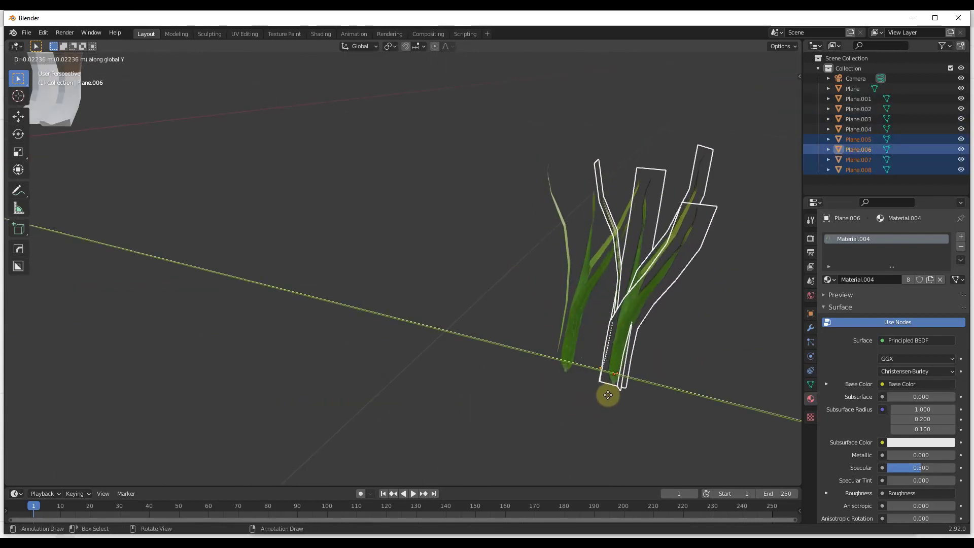
left_click(615, 393)
key("r")
key("z")
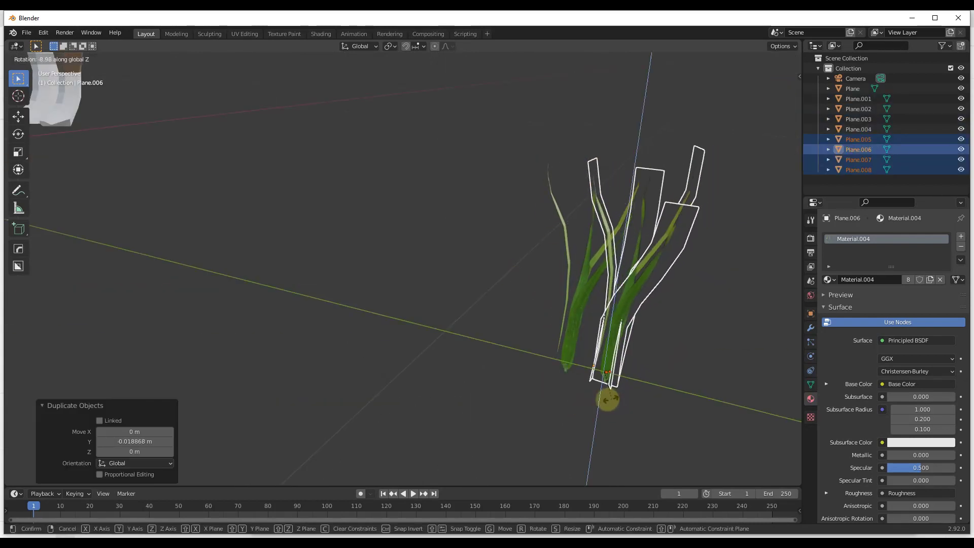
left_click(596, 399)
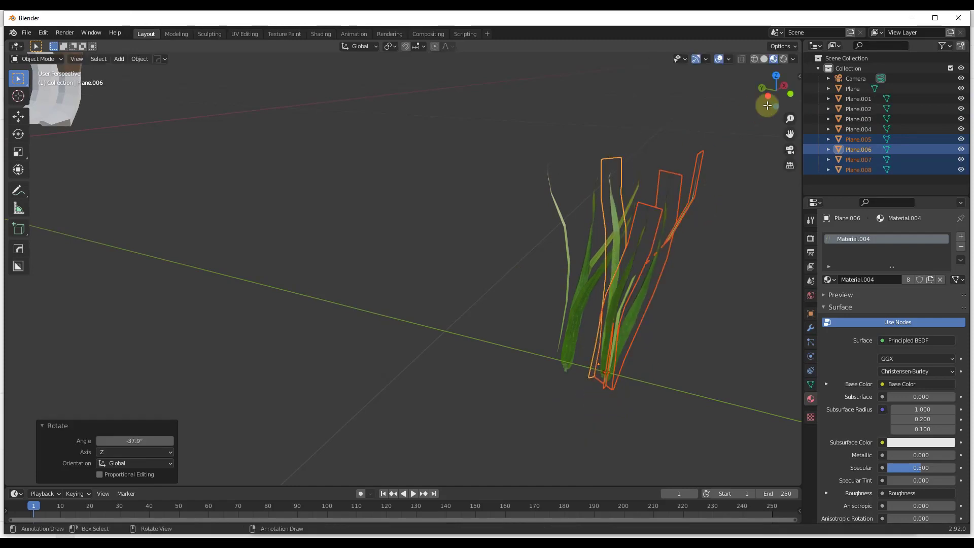
- In top view, move the copied blades Plane.008, Plane.005 and Plane.007 outward to spread them around the clump
left_click(776, 76)
left_click(617, 271)
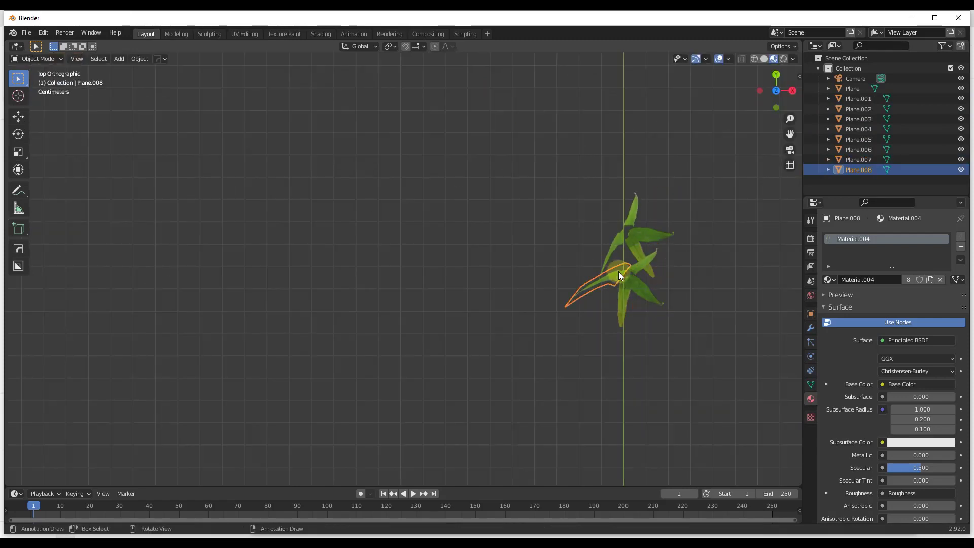
key("g")
left_click(602, 224)
left_click(619, 297)
key("g")
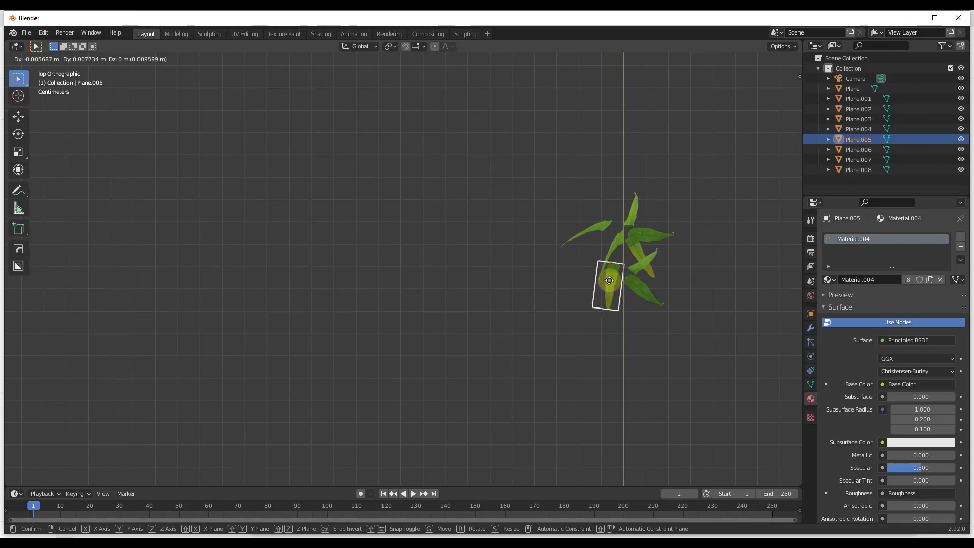
left_click(611, 287)
left_click(635, 288)
- Move blade Plane.006 to the clump's negative X side, rotate it about 152° around Z, and add a rotated duplicate of it
left_click(637, 267)
left_click(604, 227)
key("r")
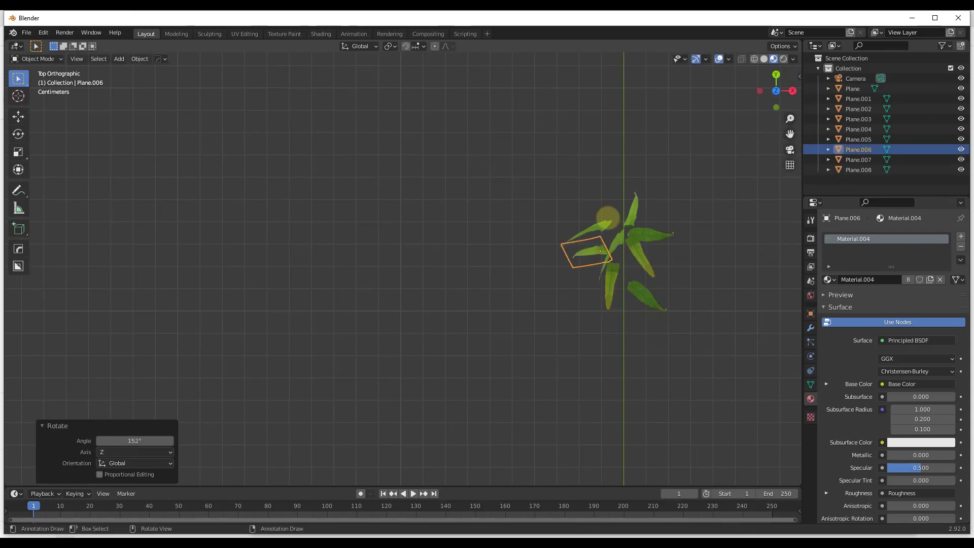
key("shift+d")
key("r")
middle_click_drag(607, 213, 706, 137)
- Move blade Plane.007 about 0.008 m along Y to tuck it closer to the clump
key("g")
key("y")
left_click(675, 255)
middle_click_drag(677, 254, 634, 195)
scroll(640, 190, "down", 4)
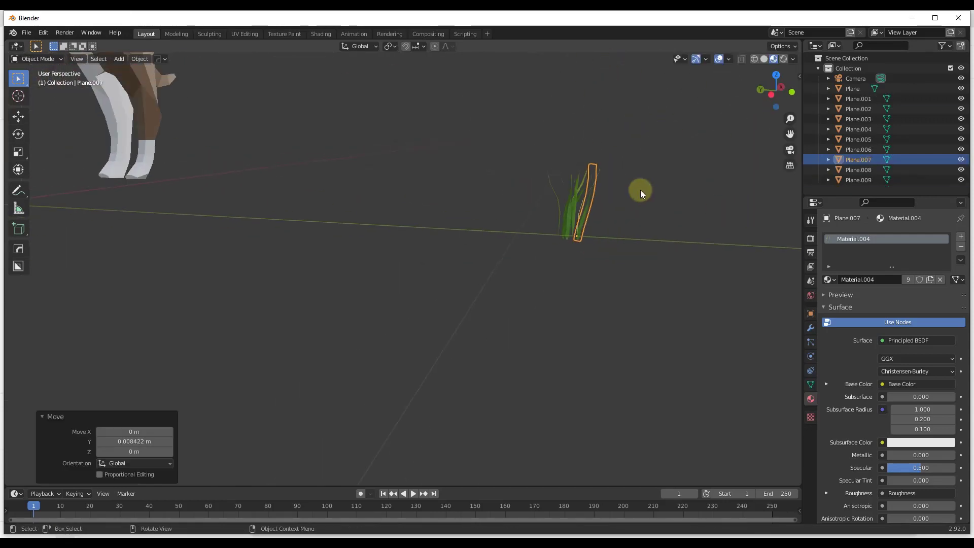
- Duplicate all nine blades along Y as a second clump and rotate it about 24.6° around Z
scroll(640, 190, "up", 2)
left_click_drag(500, 165, 613, 249)
scroll(561, 207, "down", 2)
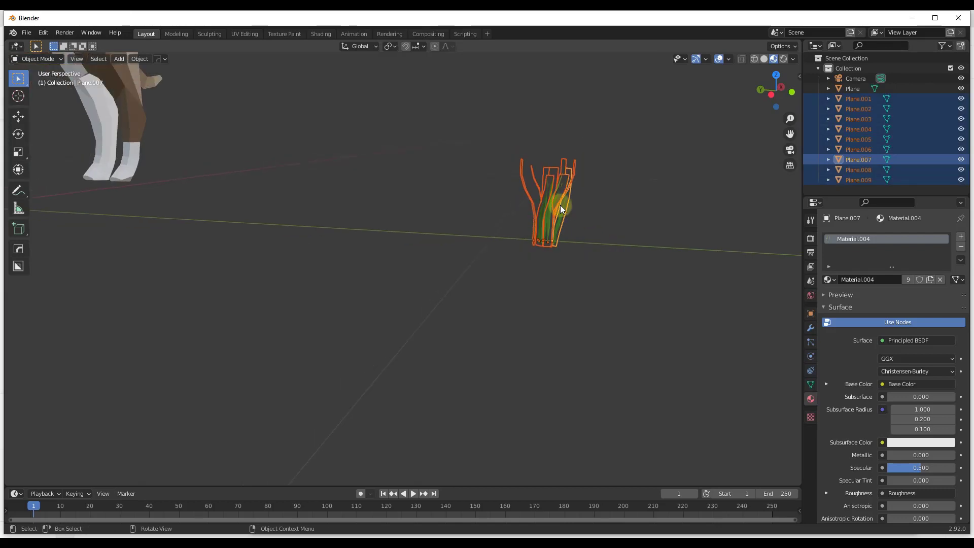
key("shift+d")
key("y")
key("r")
key("z")
left_click(671, 195)
- Scale the second clump down uniformly and move it along Y closer to the first clump
key("s")
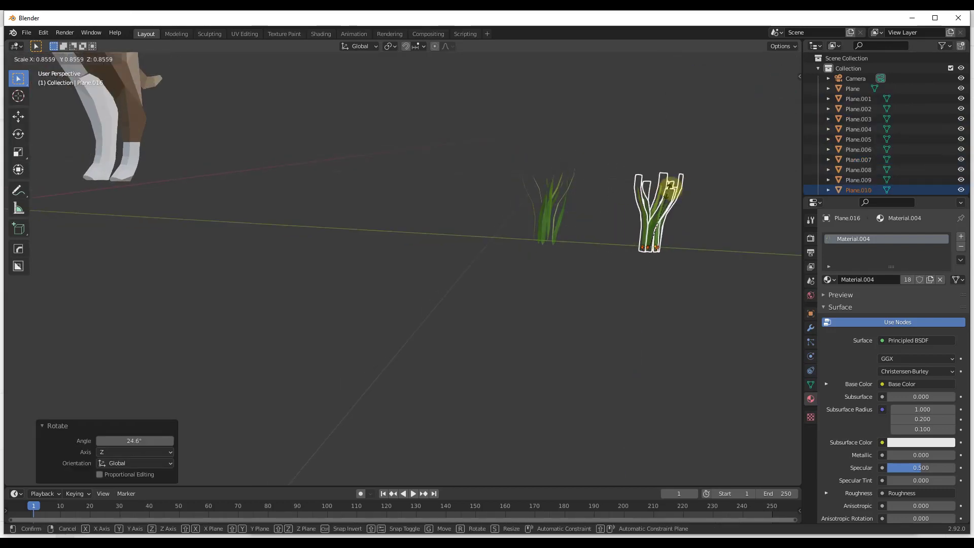
left_click(663, 204)
key("g")
key("y")
left_click(648, 211)
- Deselect the blades and inspect both grass clumps from different angles and distances
scroll(659, 222, "down", 3)
scroll(664, 224, "up", 2)
middle_click_drag(664, 224, 625, 211)
scroll(643, 215, "up", 2)
key("Tab")
key("Tab")
left_click(573, 272)
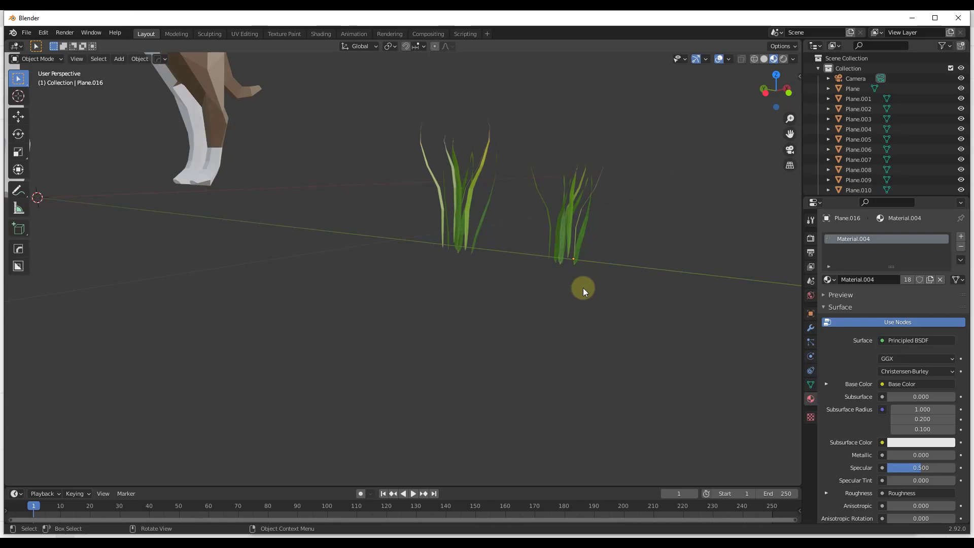
mouse_move(615, 202)
middle_mouse_down()
mouse_move(568, 180)
mouse_move(520, 220)
mouse_move(461, 224)
mouse_move(563, 221)
mouse_move(545, 228)
mouse_move(550, 220)
mouse_move(387, 202)
middle_mouse_up()
left_click(379, 187)
- Examine the wavy ground plane Plane.019 from several angles and compare its scale with the grass clumps and the animal model
scroll(380, 188, "down", 6)
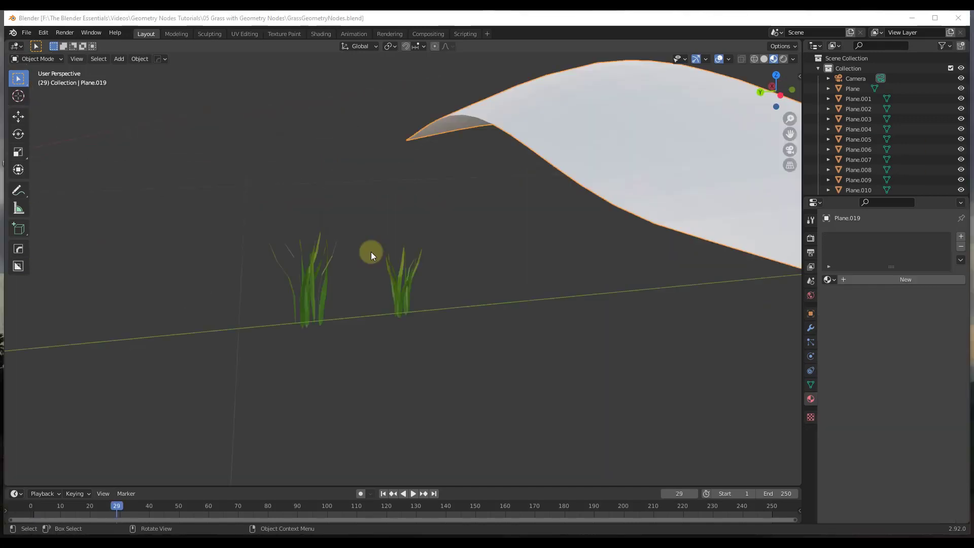
scroll(370, 252, "down", 2)
middle_click_drag(393, 239, 618, 223)
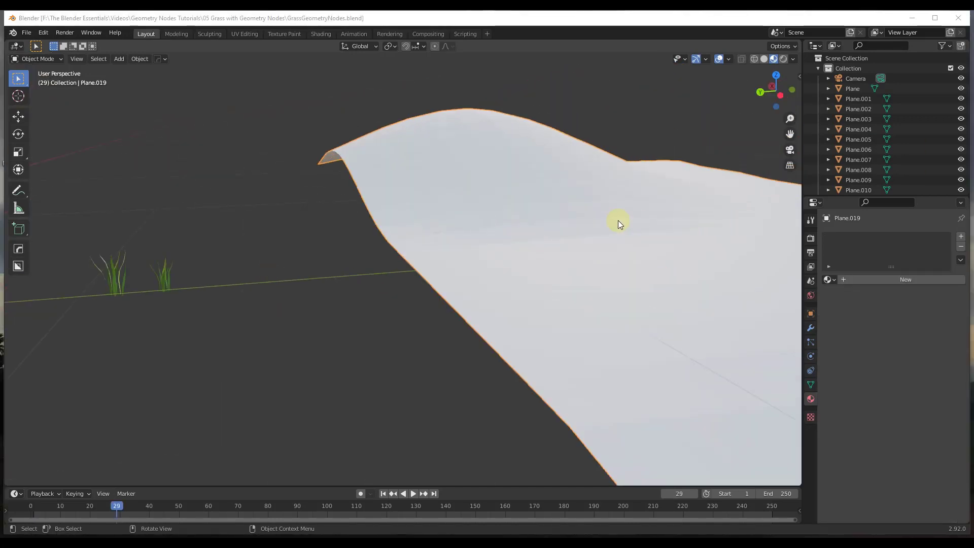
scroll(628, 222, "down", 3)
scroll(659, 241, "up", 2)
scroll(571, 251, "down", 7)
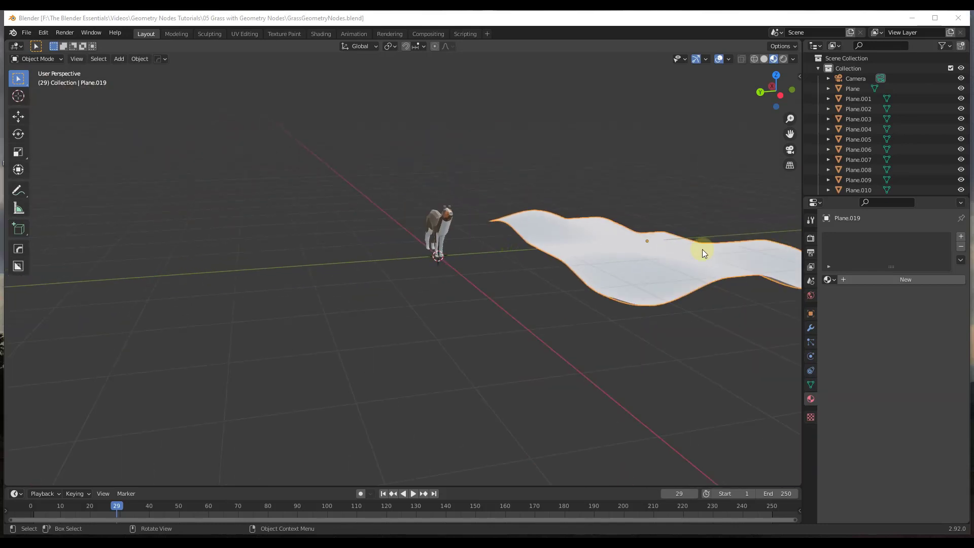
middle_click_drag(703, 250, 672, 255)
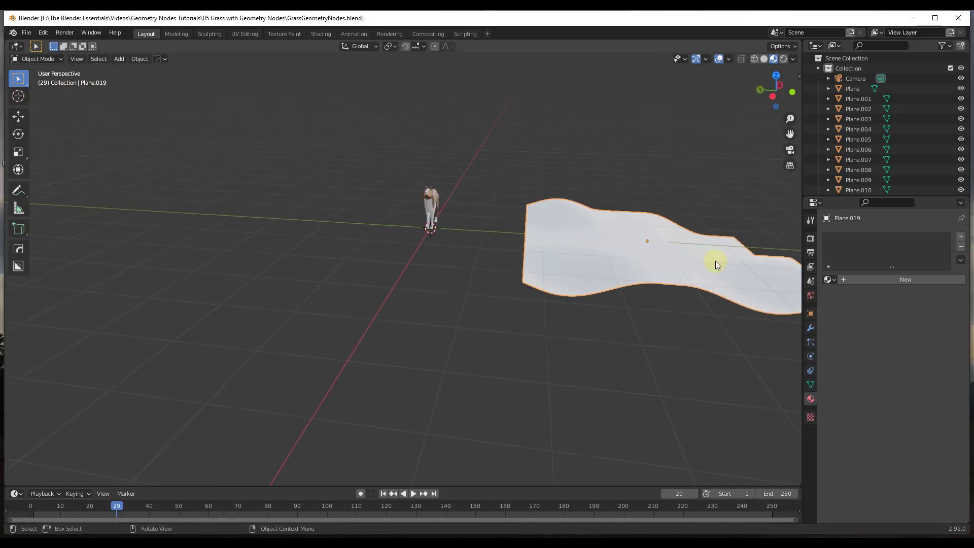
scroll(738, 263, "up", 5)
middle_click_drag(403, 239, 437, 229)
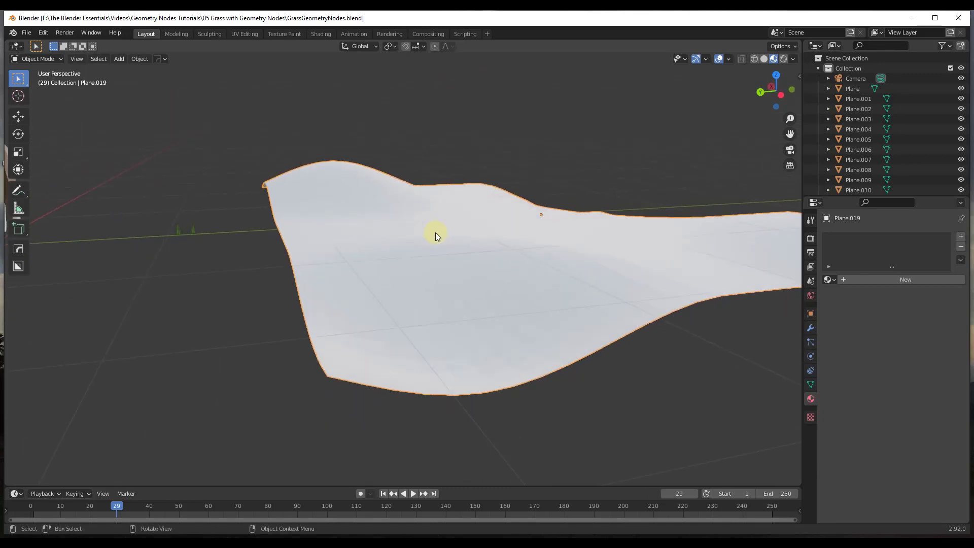
- Add a new General Layout workspace and place a Geometry Node Editor in a split-off area below its 3D viewport
left_click(488, 34)
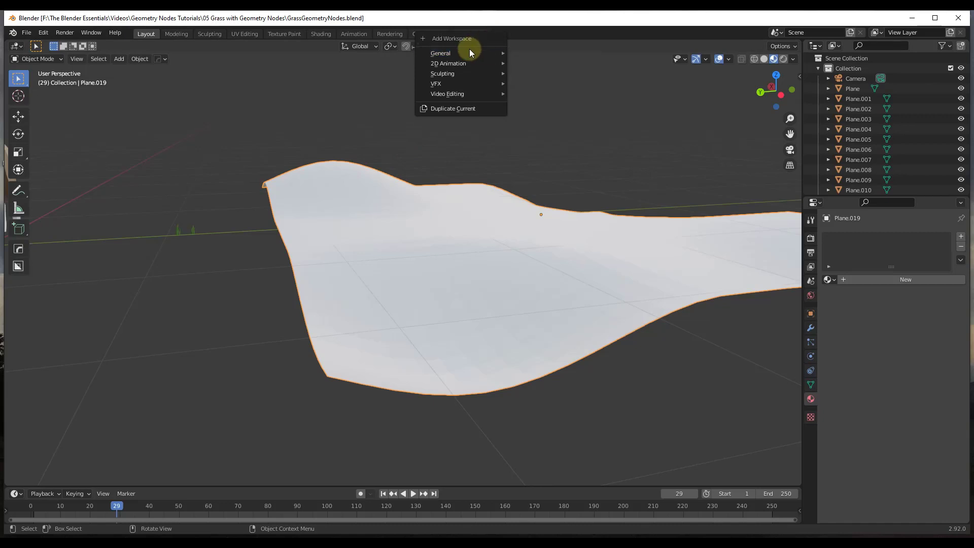
mouse_move(469, 50)
left_click(528, 75)
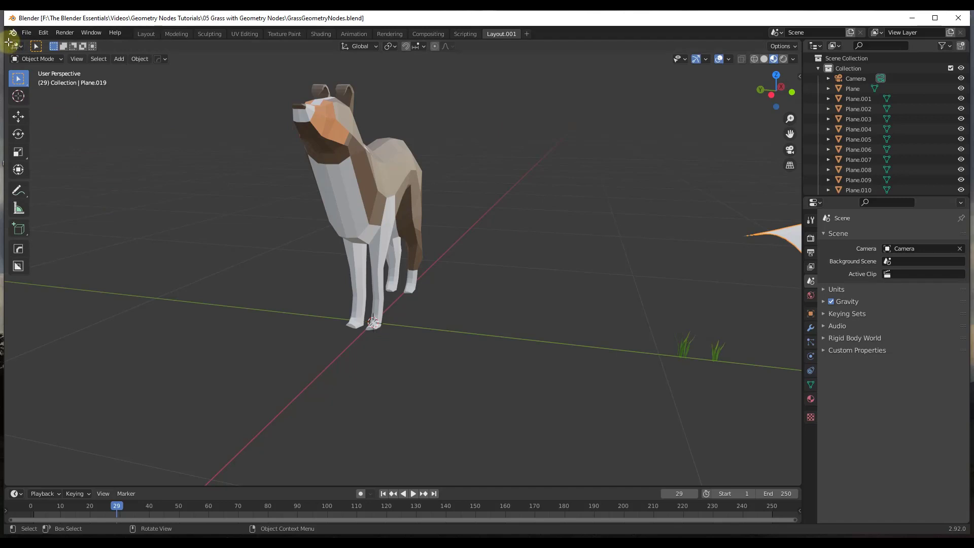
left_click_drag(9, 43, 70, 332)
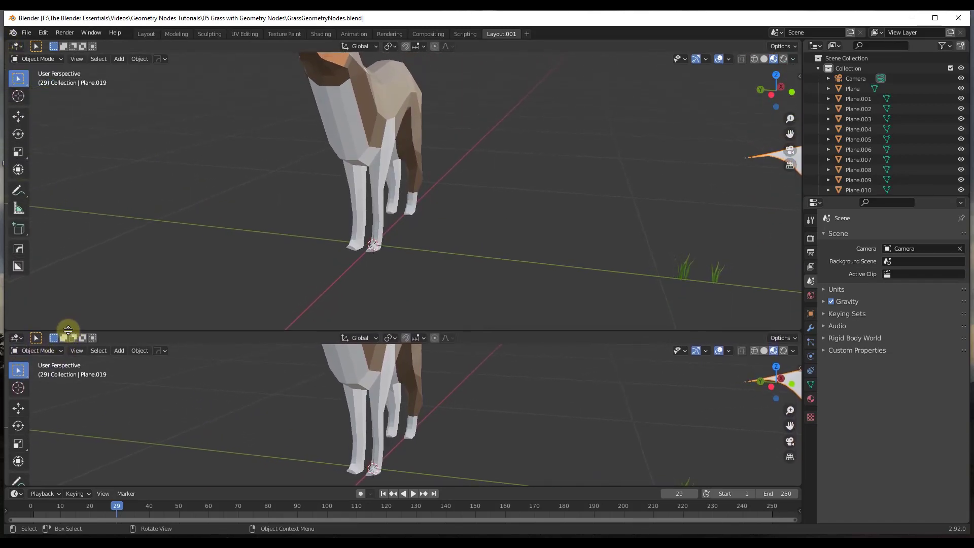
left_click(16, 339)
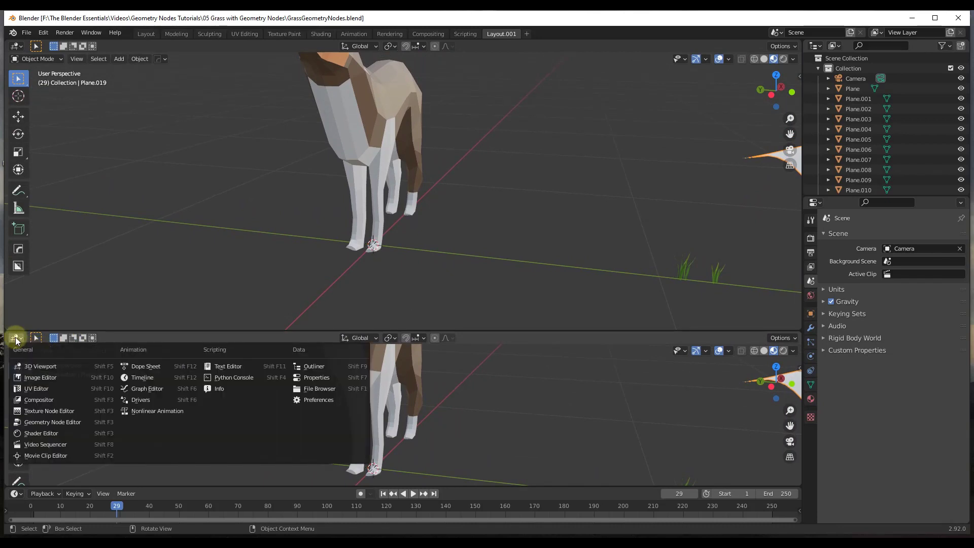
left_click(52, 422)
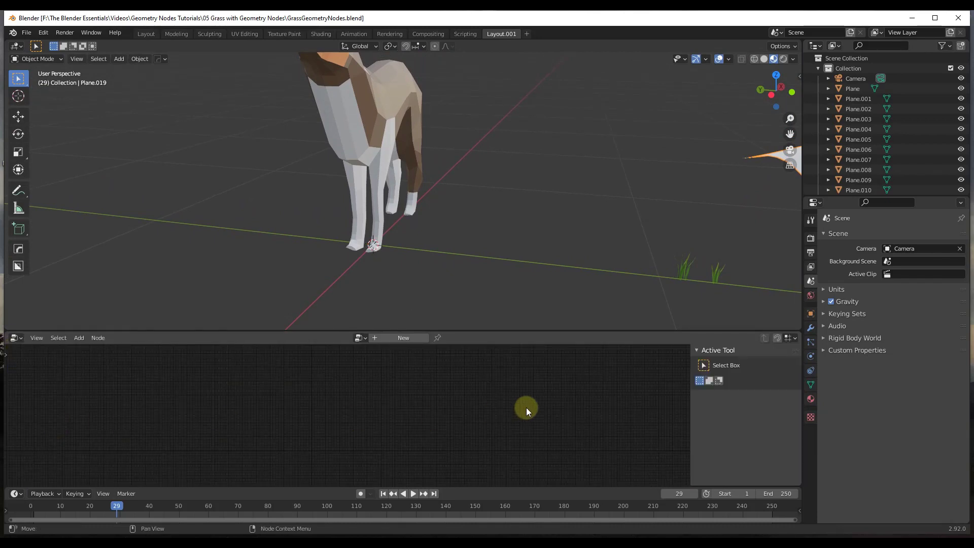
- Add a Geometry Nodes modifier to the wavy ground plane Plane.019
scroll(434, 273, "down", 6)
middle_click_drag(655, 270, 701, 272)
scroll(702, 272, "up", 2)
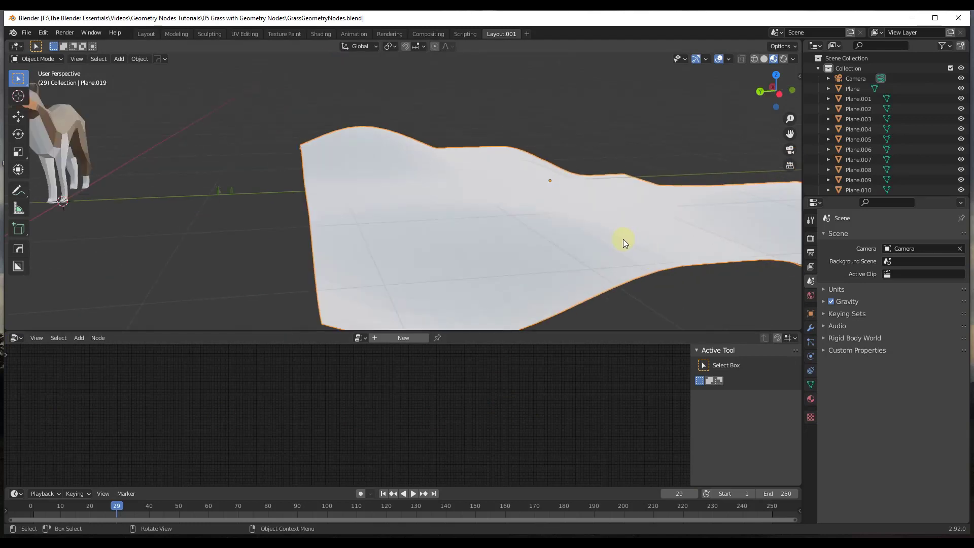
middle_click_drag(577, 239, 574, 236)
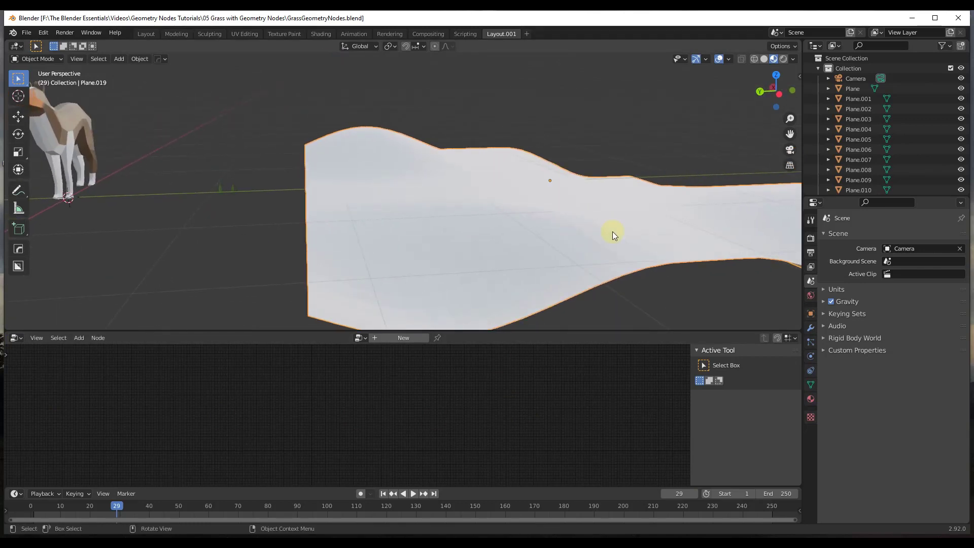
left_click(811, 328)
left_click(851, 238)
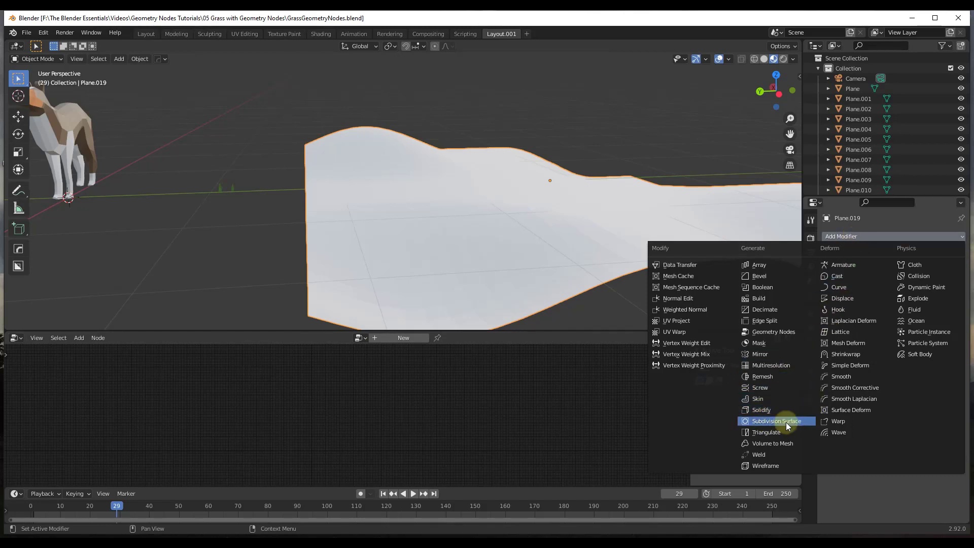
left_click(766, 331)
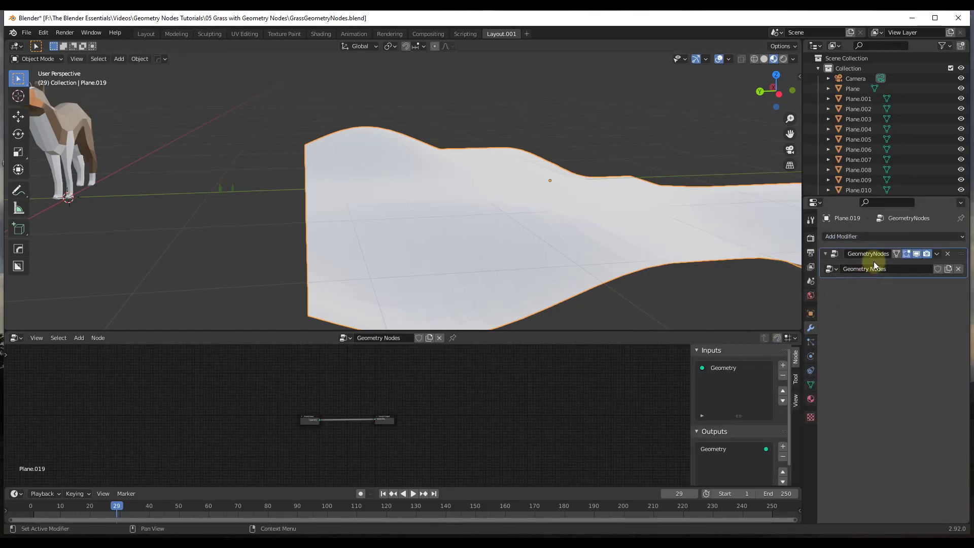
- Space the Group Input and Group Output nodes farther apart to make room between them
scroll(312, 431, "up", 5)
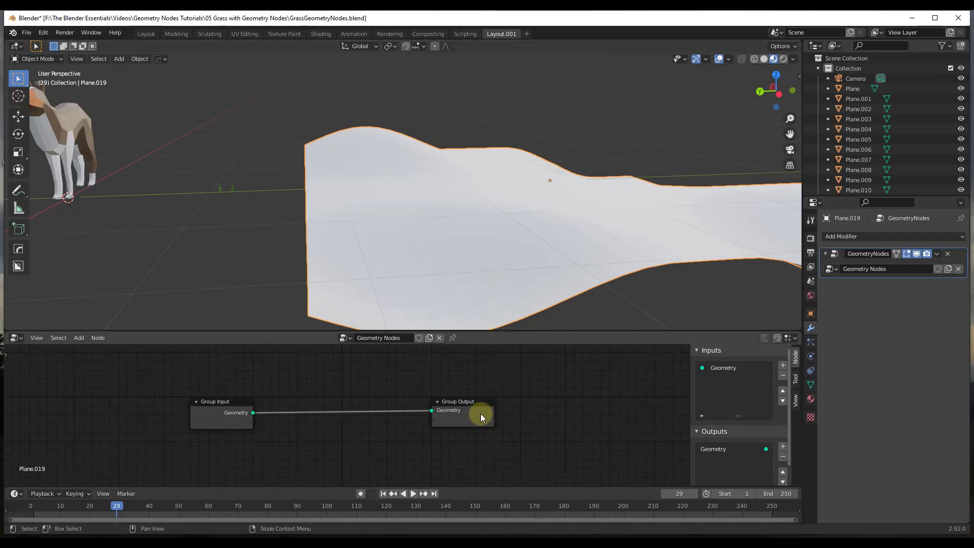
left_click_drag(481, 413, 643, 410)
left_click_drag(223, 414, 134, 409)
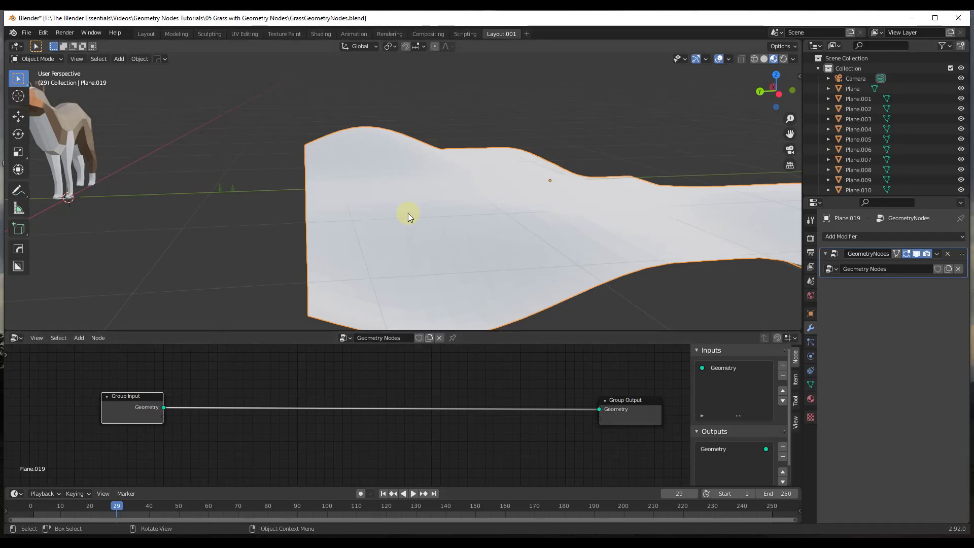
- Insert a Point Distribute node between Group Input and Group Output and place it nearer to Group Input
scroll(408, 213, "down", 4)
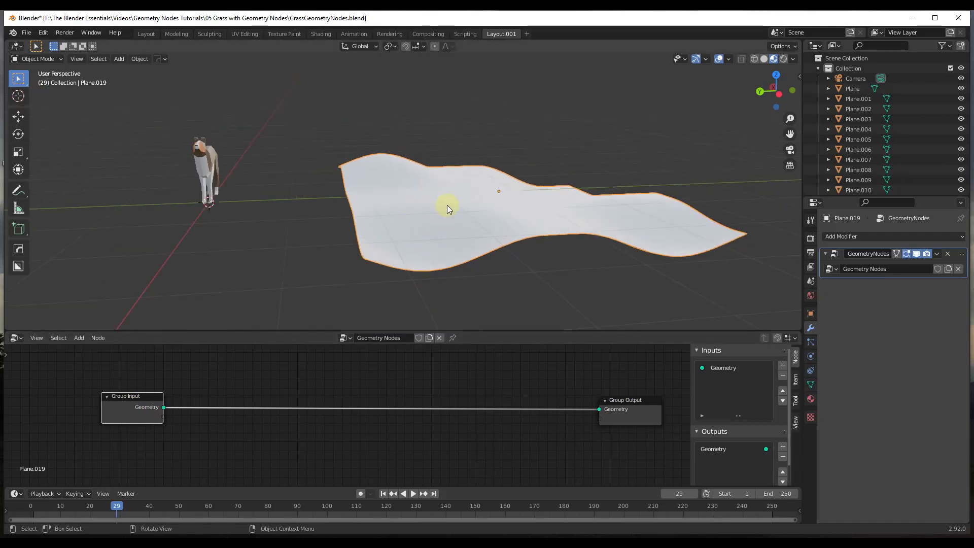
scroll(446, 208, "up", 3)
scroll(601, 234, "up", 3)
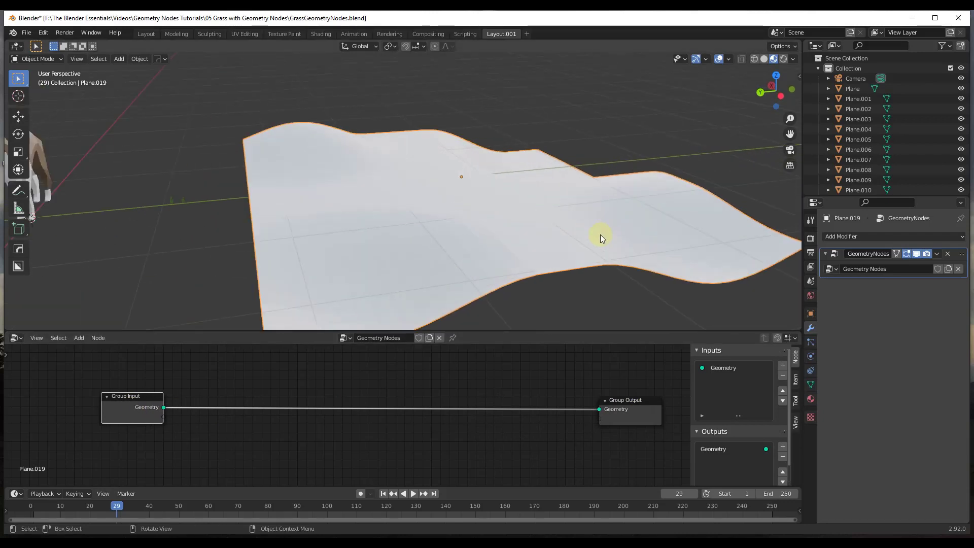
mouse_move(491, 242)
middle_mouse_down()
mouse_move(492, 230)
mouse_move(500, 239)
middle_mouse_up()
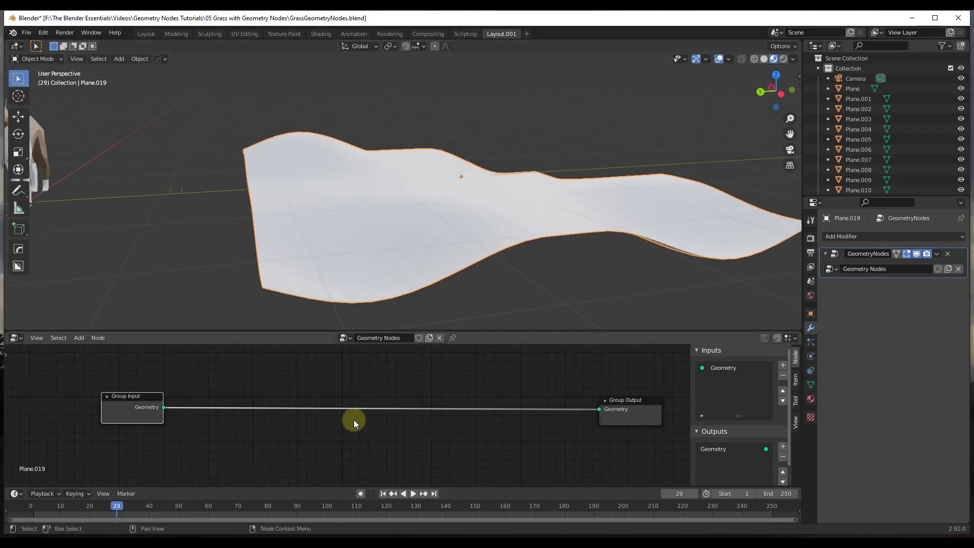
key("shift+a")
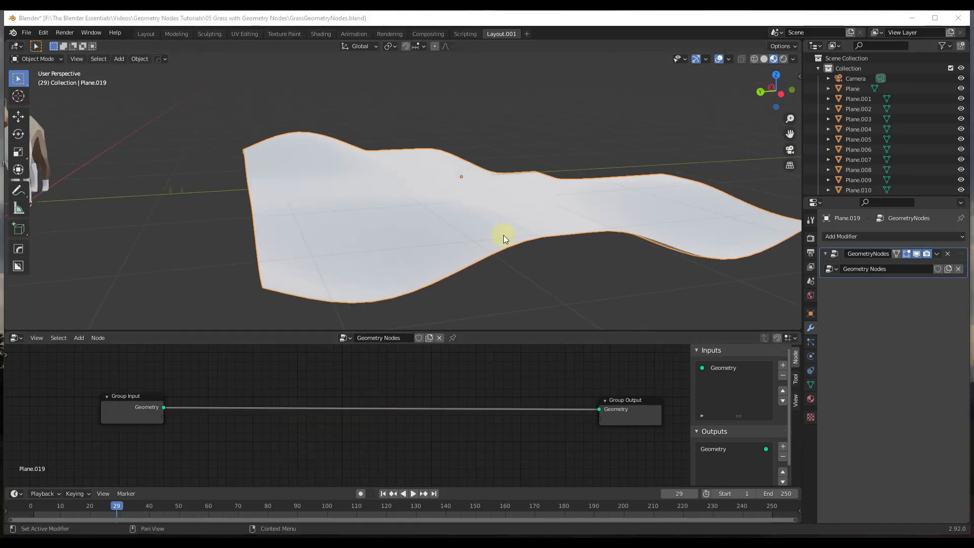
left_click(408, 406)
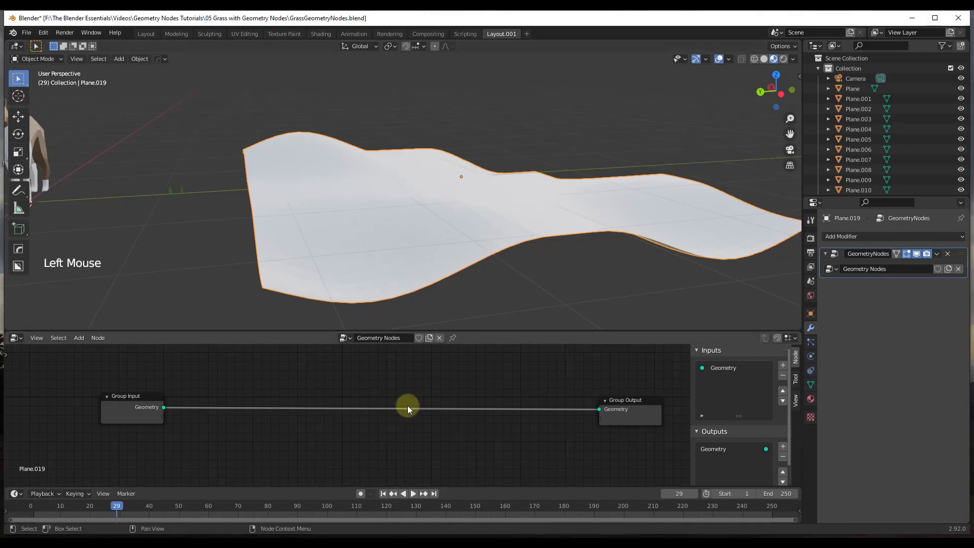
key("shift+a")
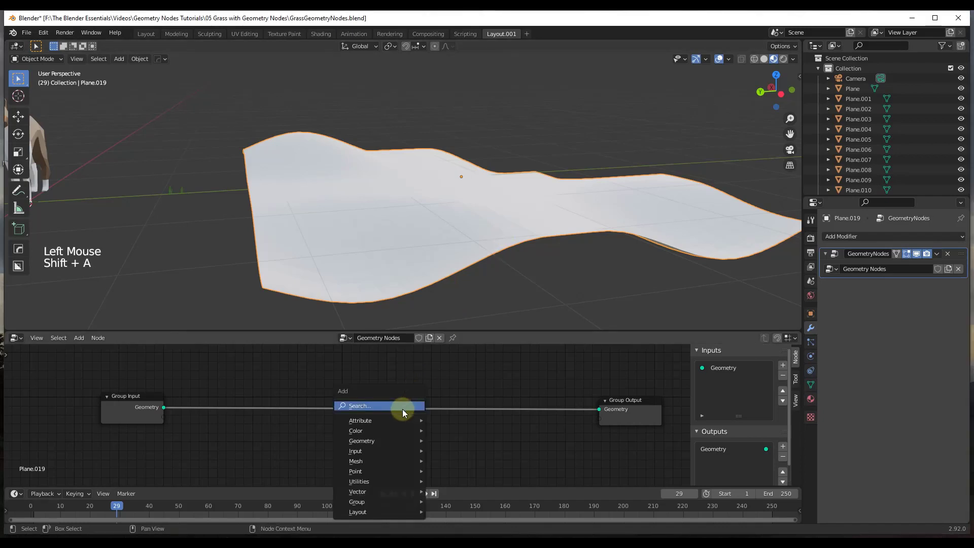
left_click(403, 409)
type("point")
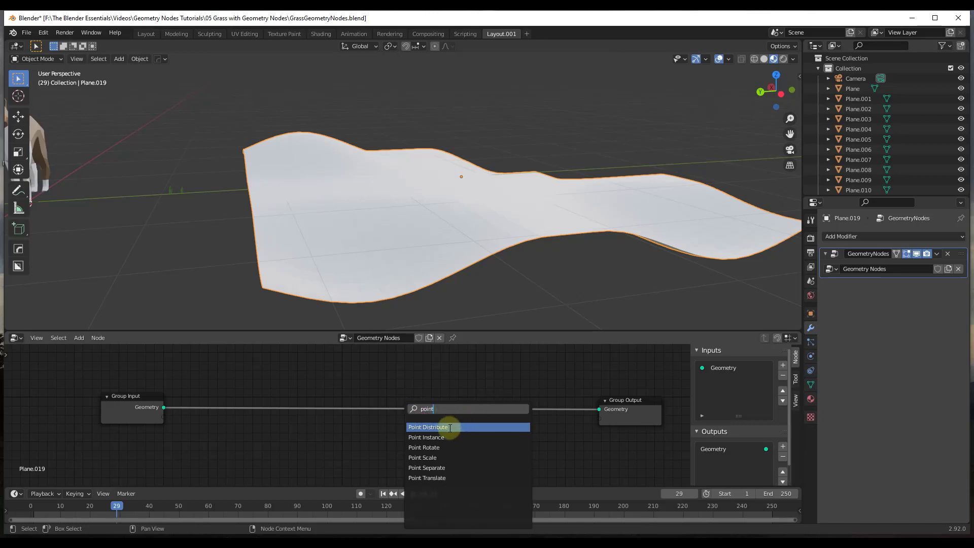
left_click(450, 428)
left_click(390, 392)
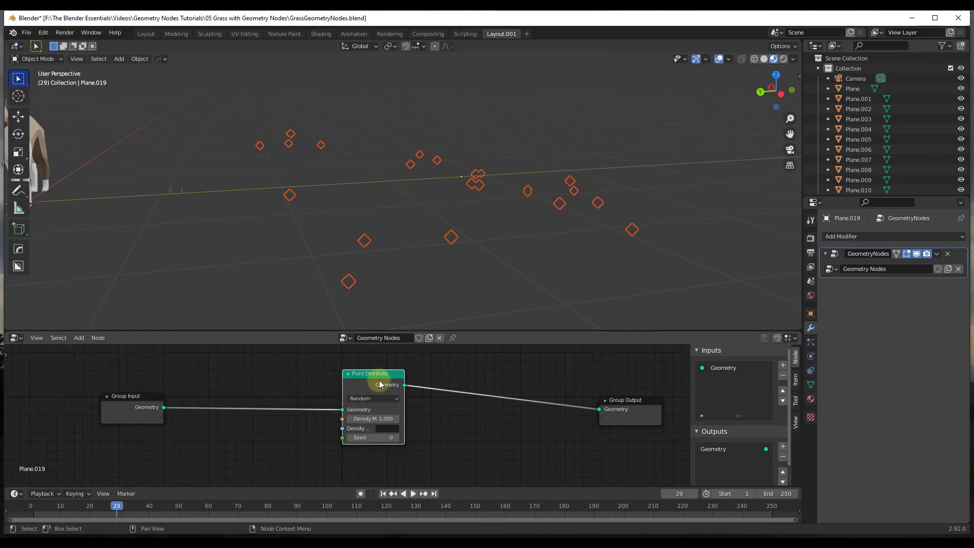
left_click_drag(381, 384, 278, 389)
- Set the Point Distribute node's density to 30.300 and its seed to 19
scroll(411, 426, "down", 4)
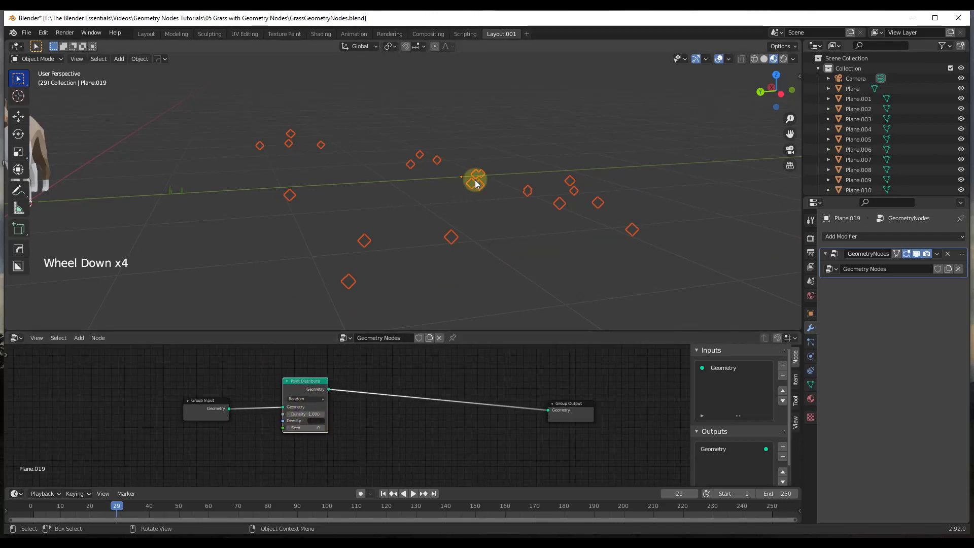
left_click_drag(305, 413, 372, 419)
scroll(299, 424, "up", 13)
left_click_drag(311, 456, 337, 462)
scroll(370, 401, "down", 13)
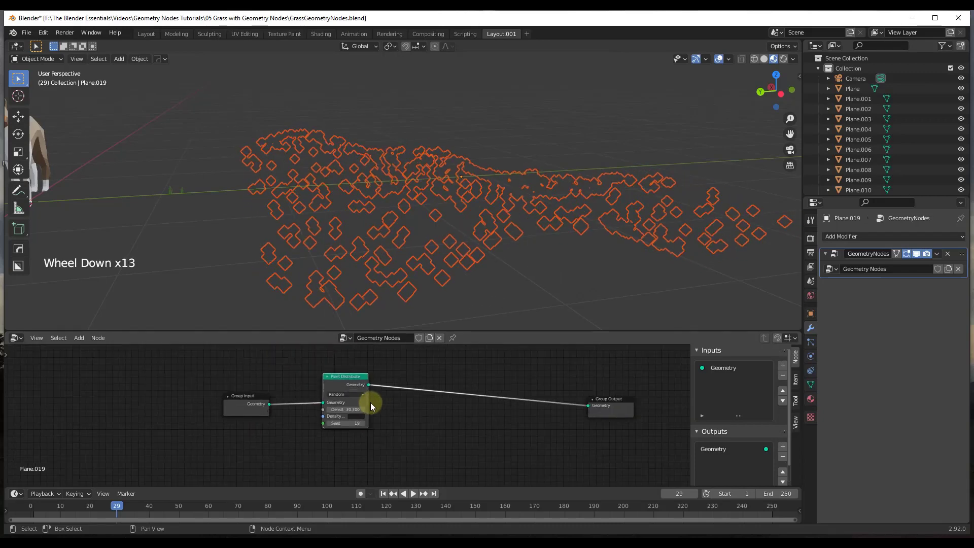
- Insert a Join Geometry node between Point Distribute and Group Output, and connect the Group Input geometry to its second input
scroll(375, 405, "down", 2)
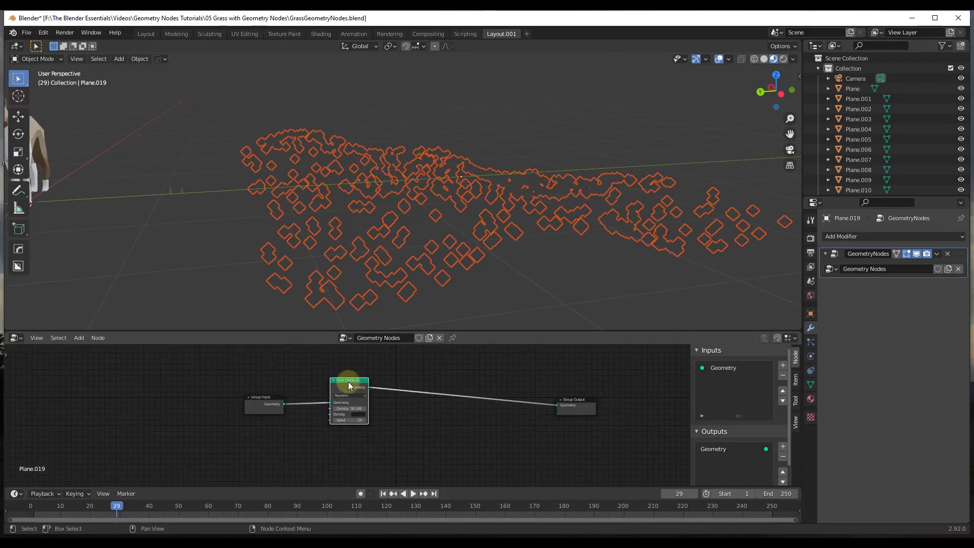
left_click_drag(347, 381, 366, 365)
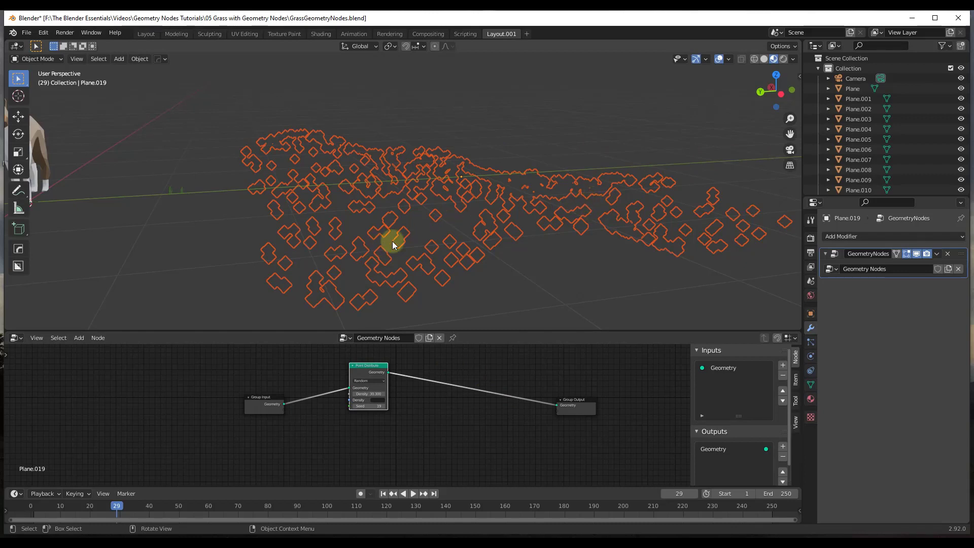
mouse_move(463, 215)
middle_mouse_down()
mouse_move(465, 239)
mouse_move(472, 203)
mouse_move(464, 213)
middle_mouse_up()
left_click_drag(581, 404, 622, 418)
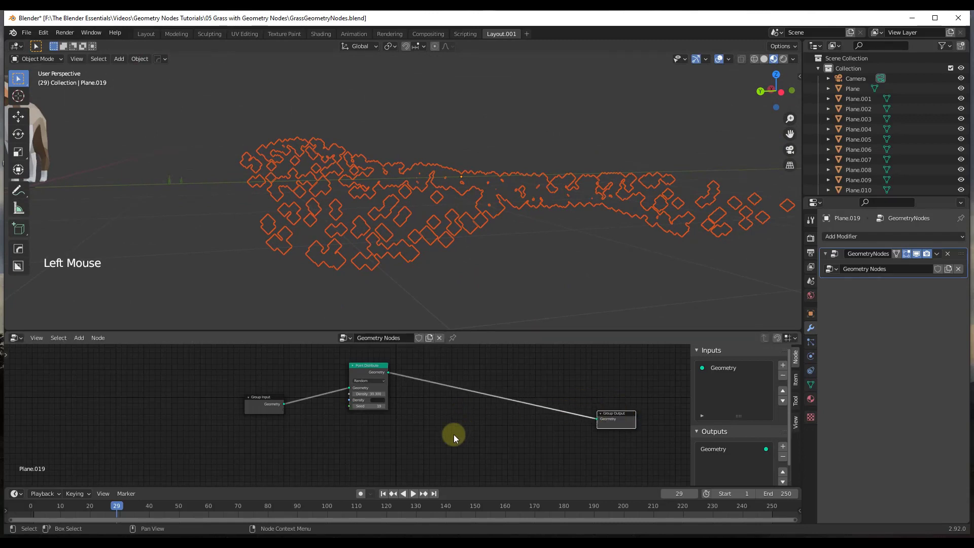
key("shift+a")
left_click(415, 409)
type("joi")
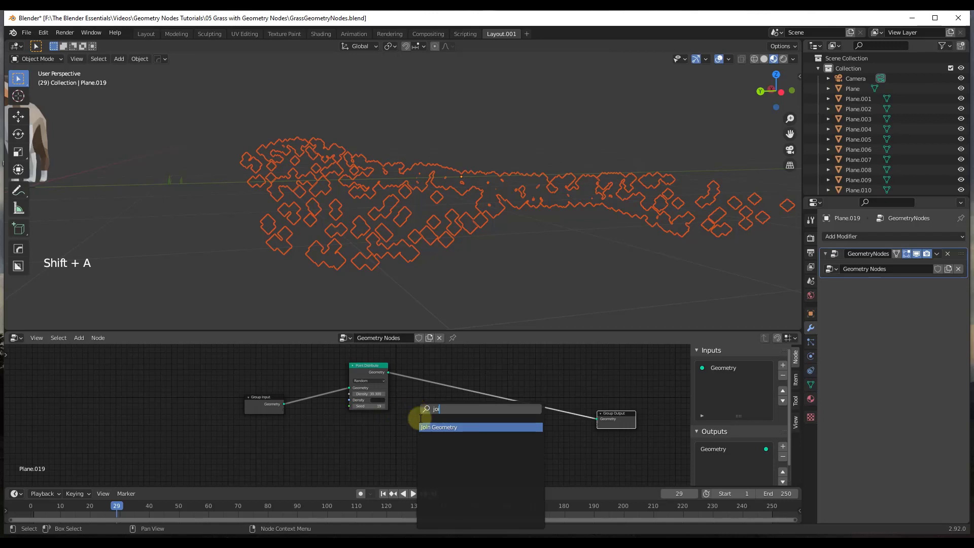
left_click(442, 427)
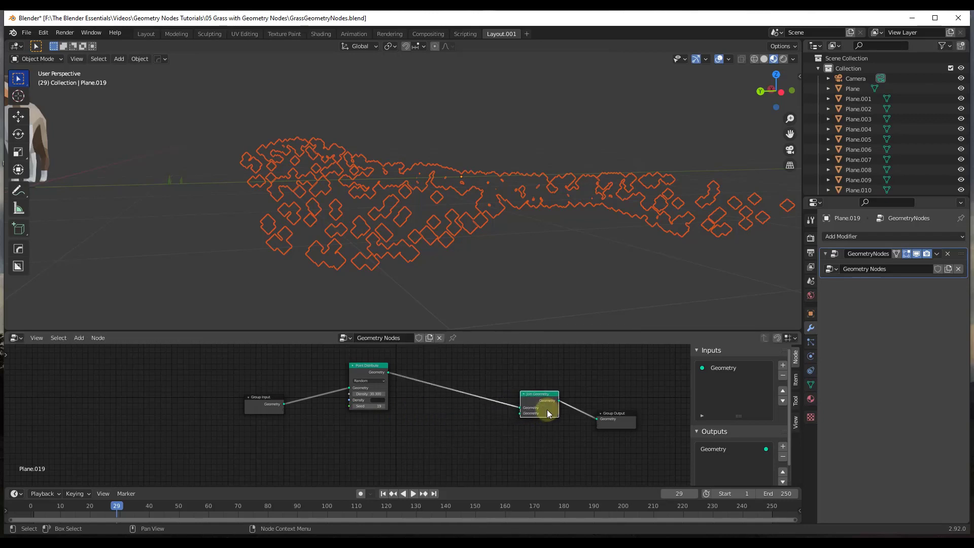
left_click(539, 446)
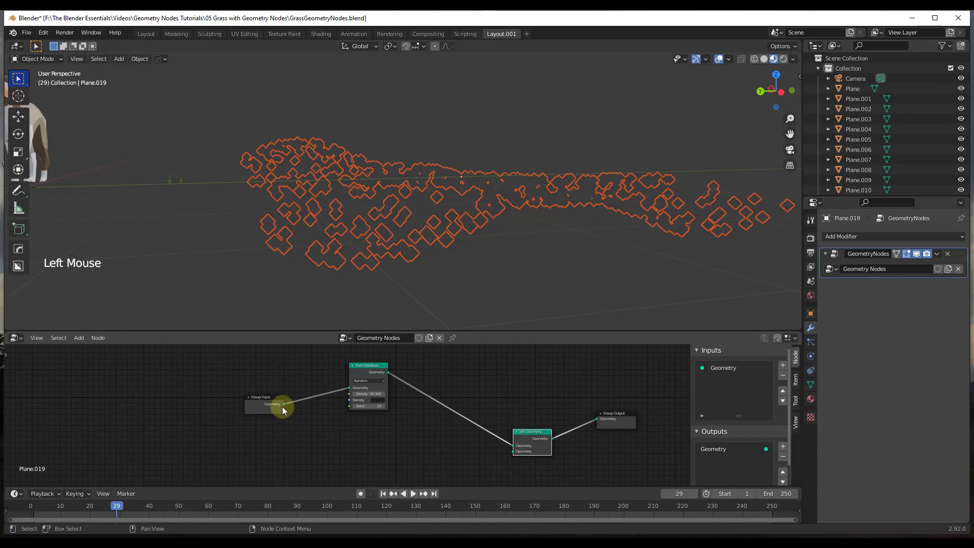
left_click_drag(284, 404, 521, 454)
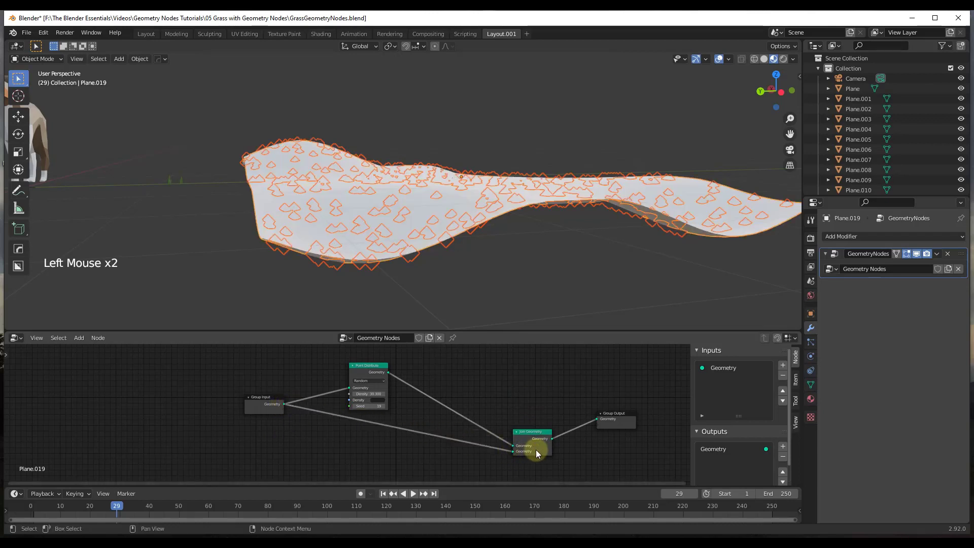
- Examine the Join Geometry and Point Distribute nodes and the points scattered over the ground plane
scroll(535, 450, "up", 11)
scroll(517, 447, "down", 4)
scroll(389, 402, "down", 5)
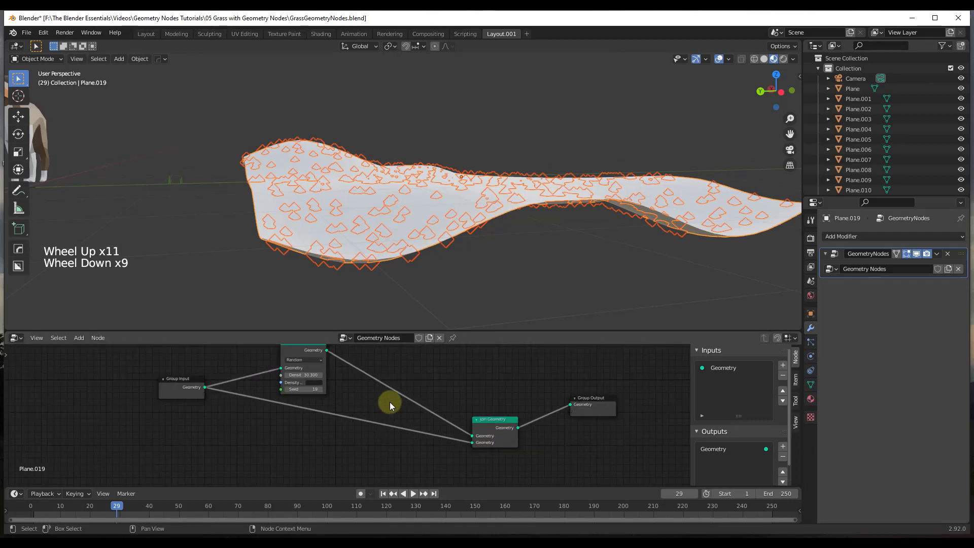
middle_click_drag(389, 402, 387, 406)
scroll(330, 381, "down", 3)
left_click_drag(328, 364, 339, 358)
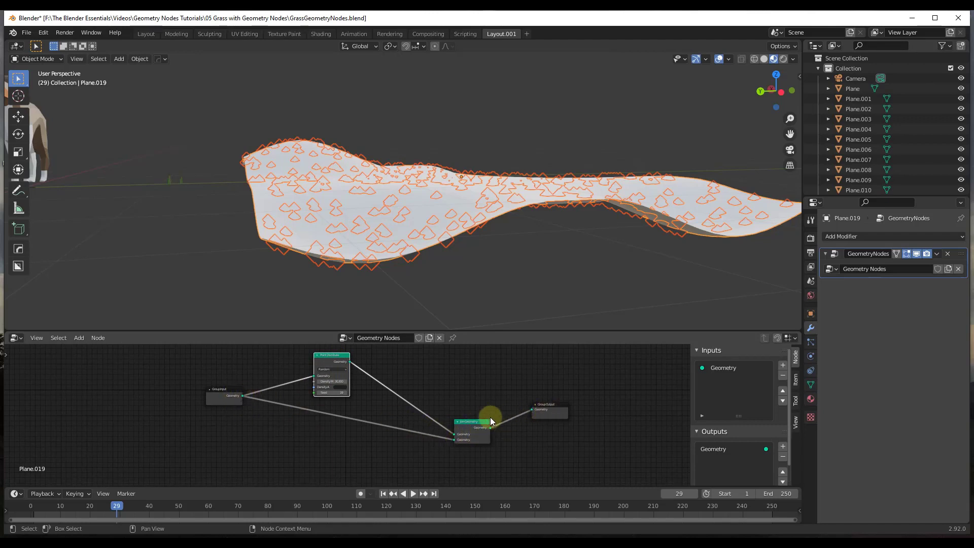
scroll(479, 437, "up", 13)
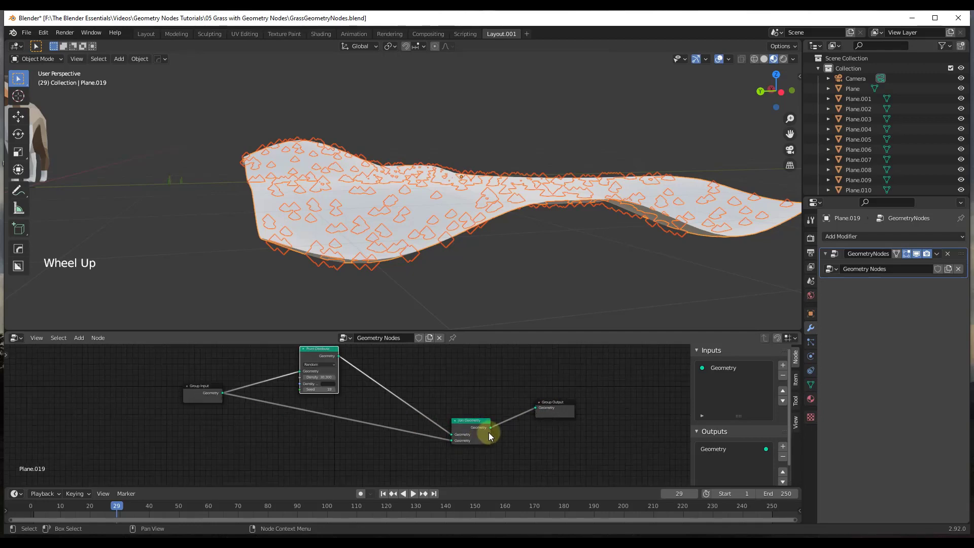
scroll(475, 443, "up", 3)
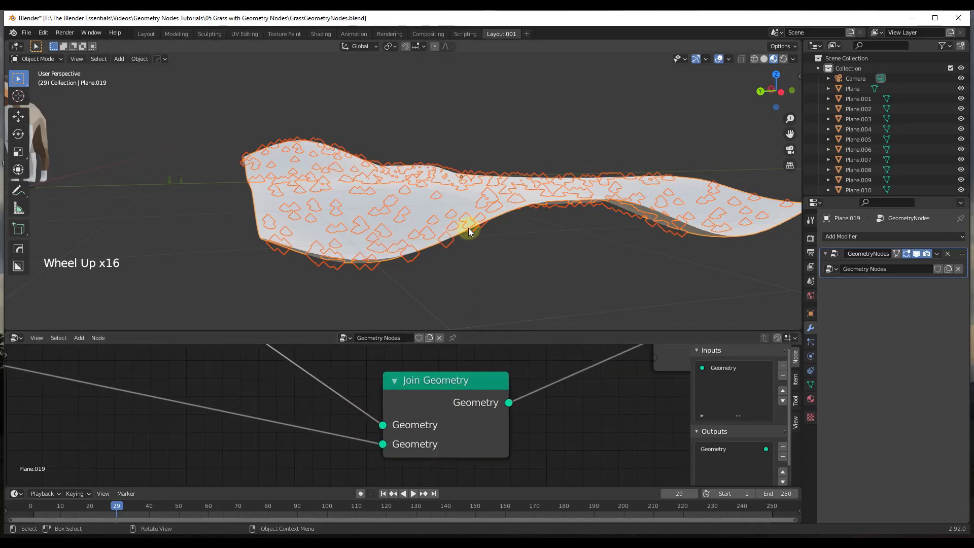
scroll(442, 426, "down", 17)
mouse_move(413, 254)
middle_mouse_down()
mouse_move(415, 283)
mouse_move(413, 263)
middle_mouse_up()
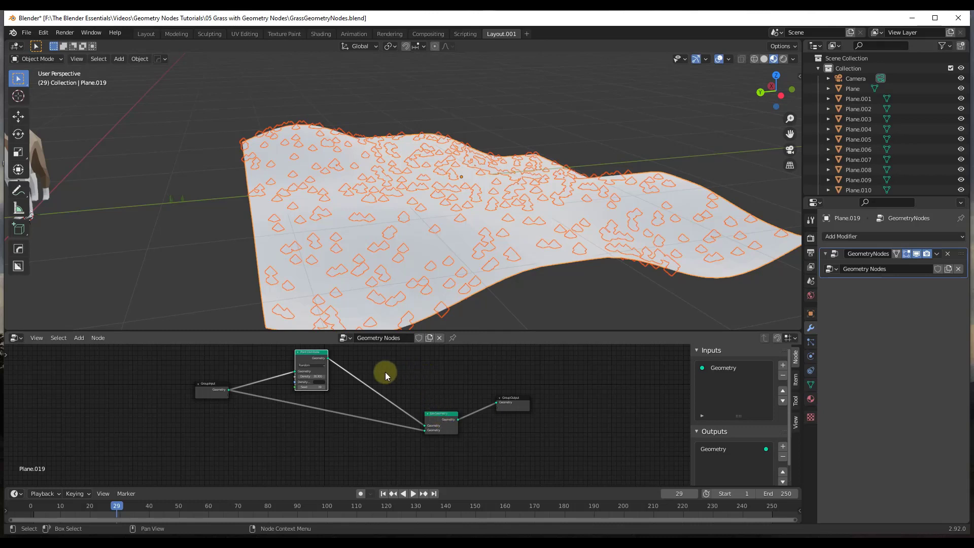
scroll(324, 378, "up", 10)
middle_click_drag(323, 378, 358, 400)
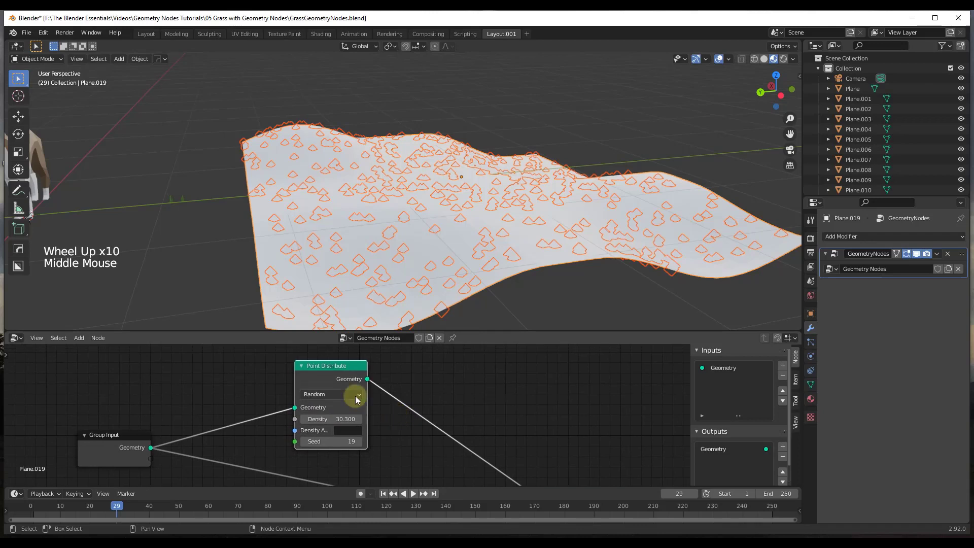
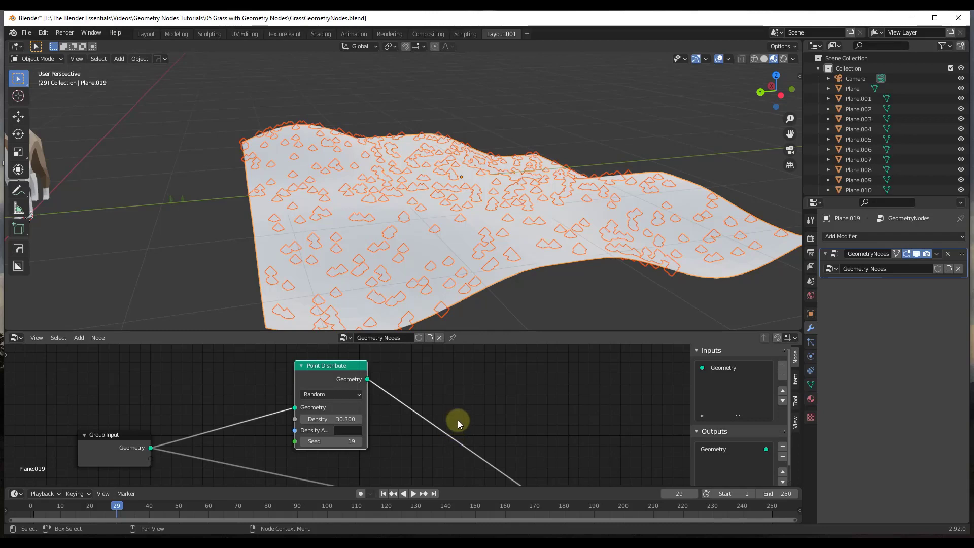
- Insert a Point Instance node between Point Distribute and Join Geometry, and place it level with Point Distribute
key("shift+a")
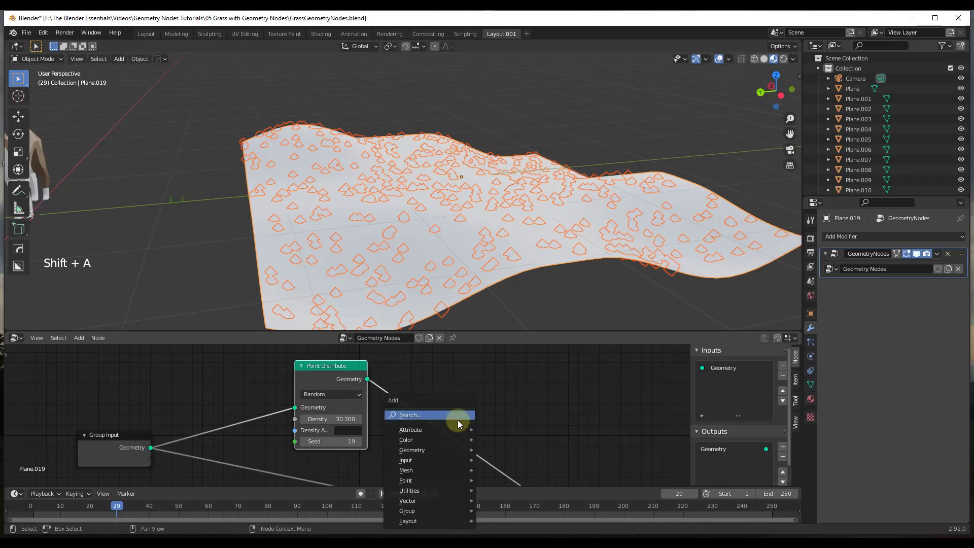
left_click(458, 423)
type("point")
key("Down")
key("Return")
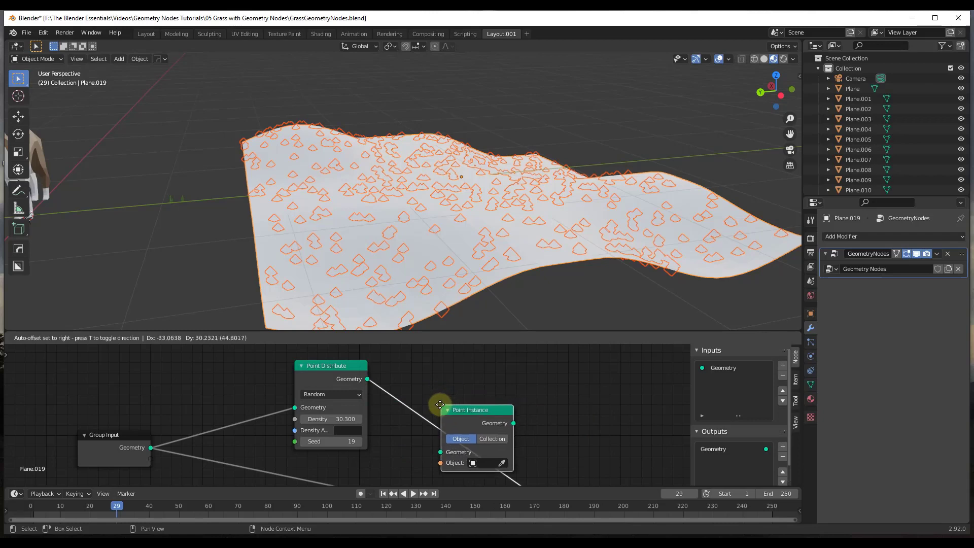
left_click(442, 407)
left_click_drag(488, 412, 497, 369)
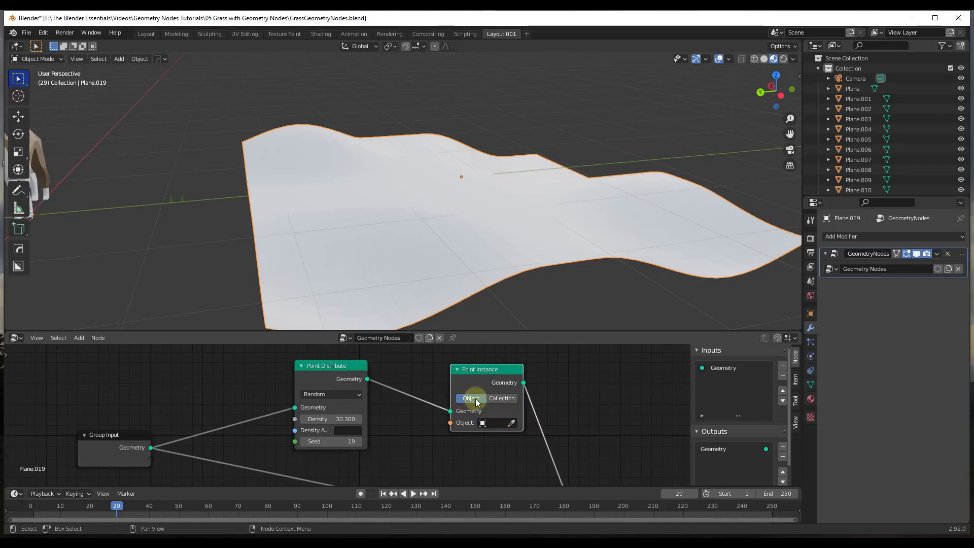
- Pick a single grass blade as the Point Instance node's object and view the blades scattered over the ground
left_click(512, 425)
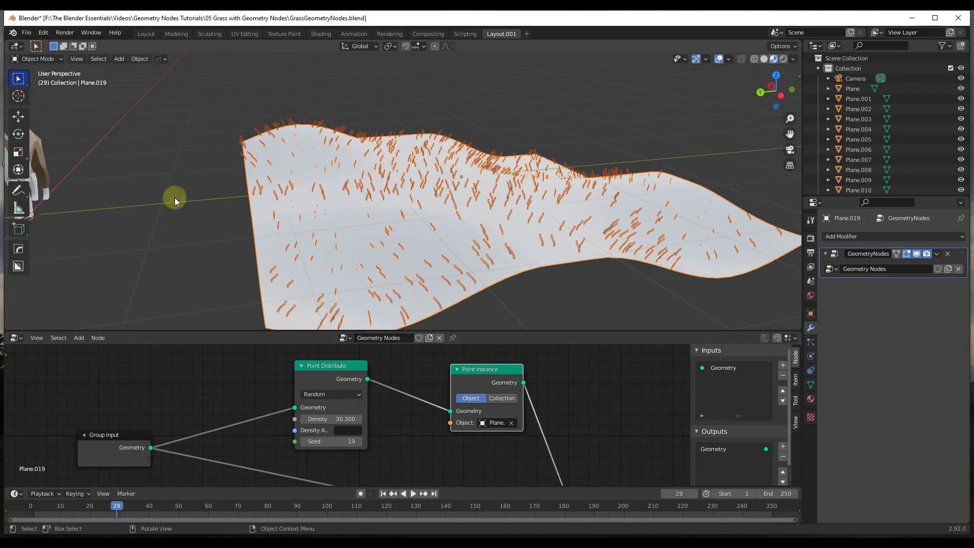
scroll(168, 195, "up", 10)
scroll(209, 226, "down", 5)
scroll(209, 226, "down", 3)
middle_click_drag(209, 226, 573, 218)
scroll(560, 186, "up", 5)
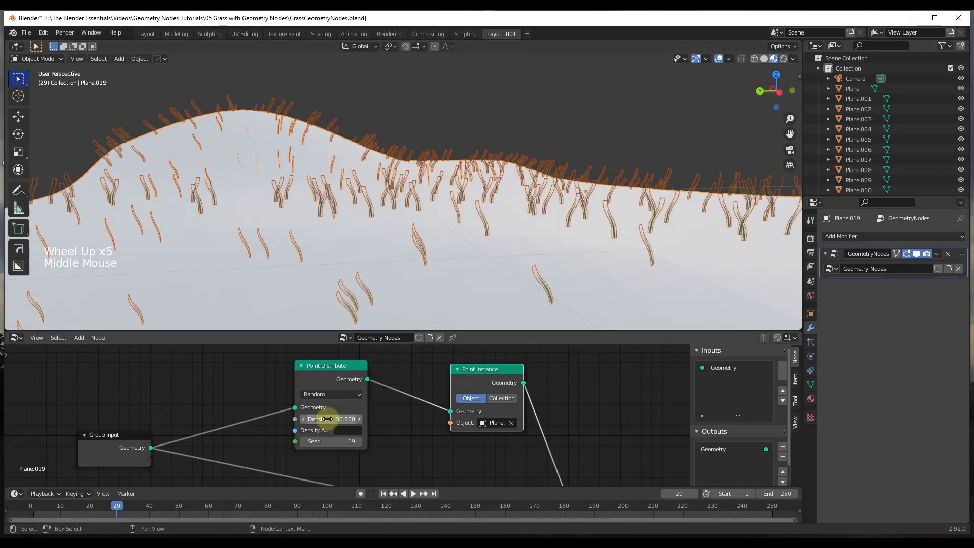
- Set the Point Distribute node's density to 41.600
left_click_drag(326, 418, 344, 409)
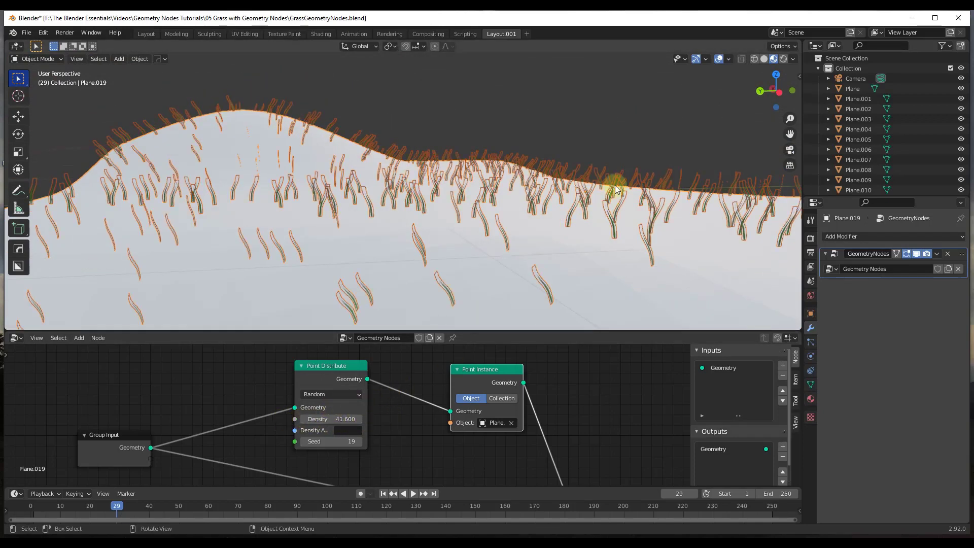
scroll(631, 198, "down", 6)
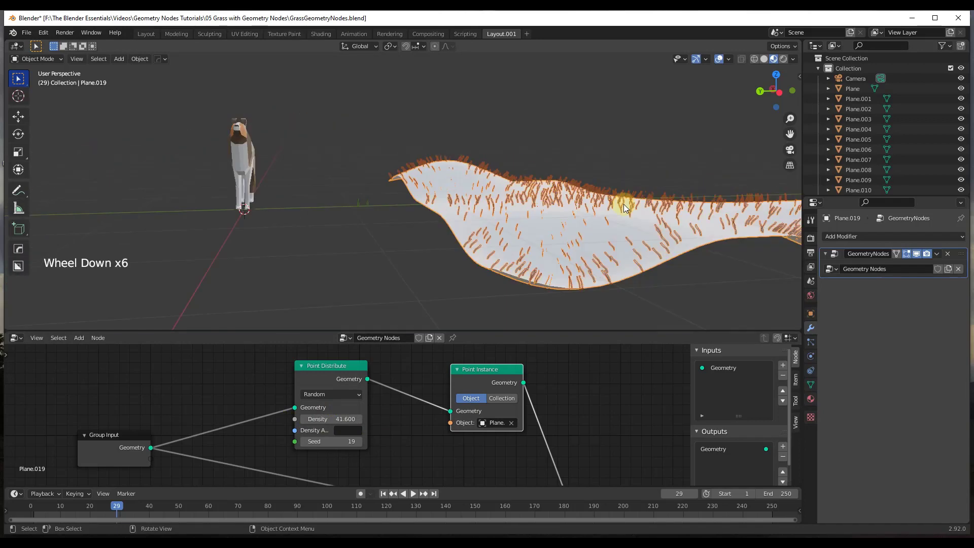
middle_click_drag(422, 206, 422, 215)
scroll(532, 211, "up", 3)
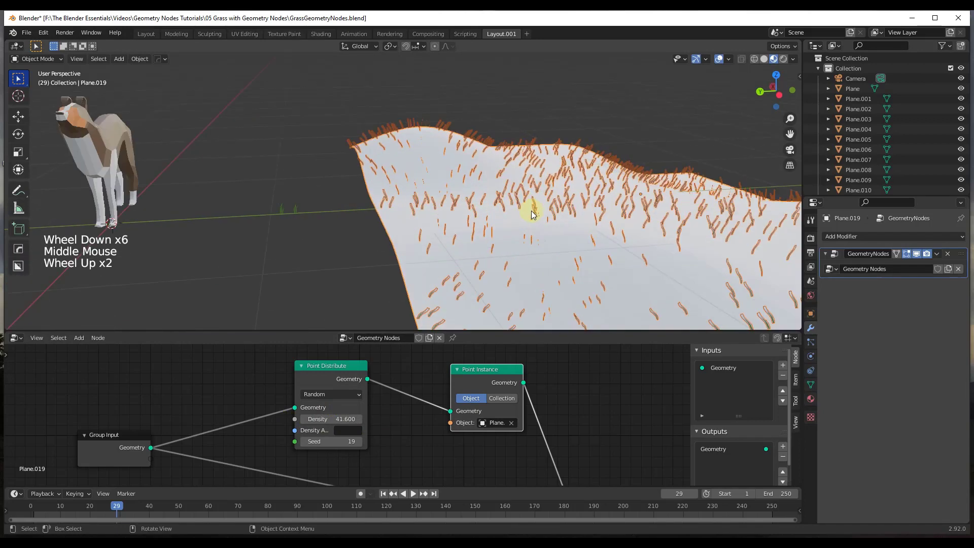
- Clear the single blade from the Point Instance node's object
scroll(148, 200, "up", 10)
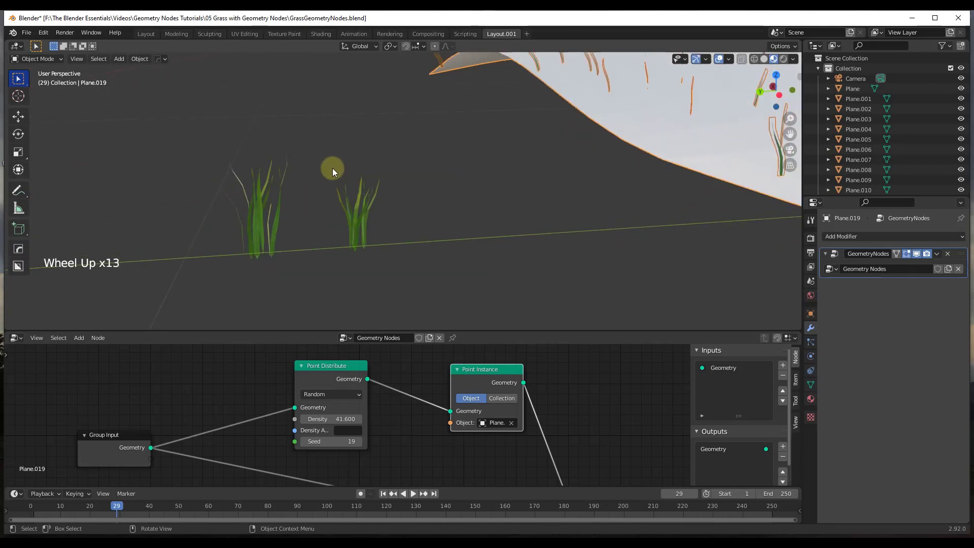
middle_click_drag(333, 168, 333, 255)
scroll(348, 170, "down", 4)
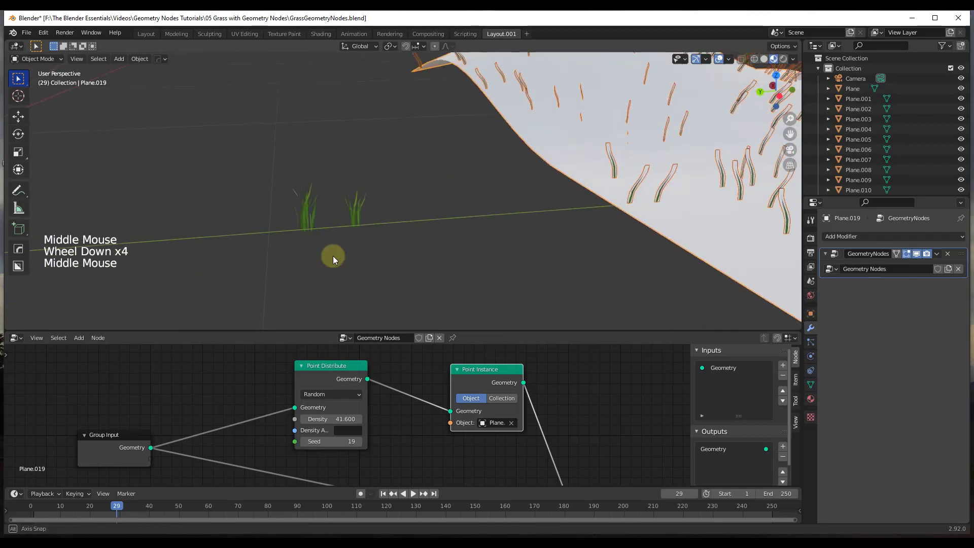
left_click(512, 422)
- Duplicate all blades of both grass clumps and move the copies along the X axis, away from the originals
scroll(267, 181, "up", 3)
left_click_drag(264, 136, 385, 294)
scroll(338, 196, "up", 2)
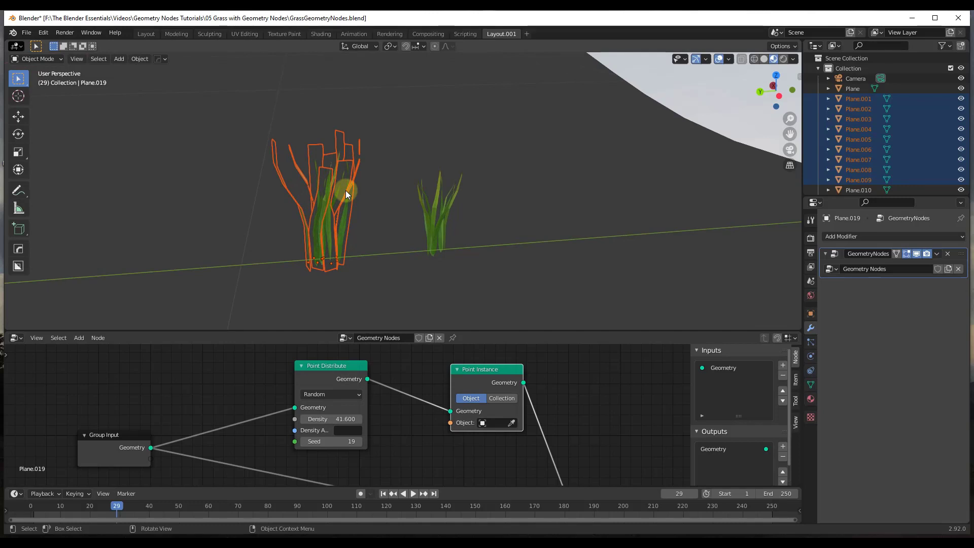
left_click_drag(248, 119, 481, 306)
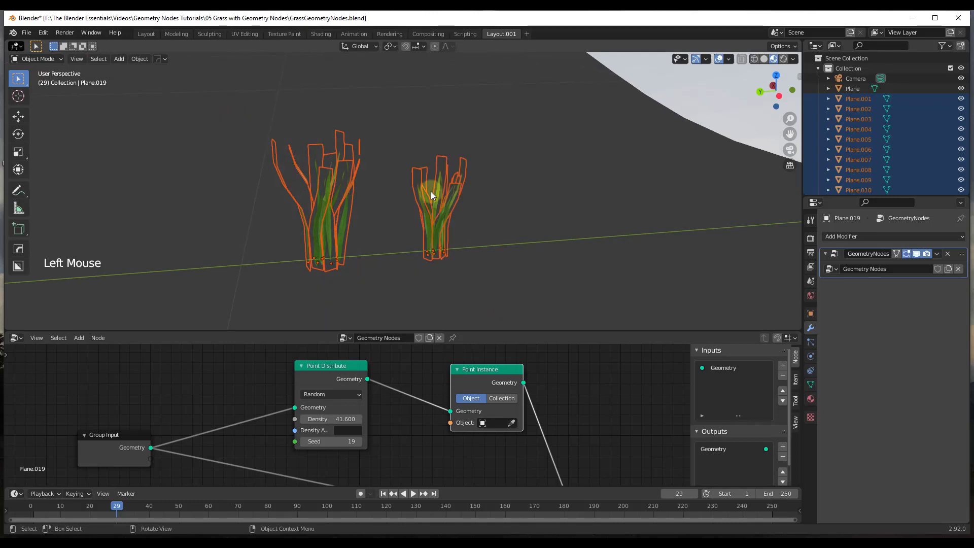
middle_click_drag(431, 191, 425, 217)
scroll(422, 211, "down", 2)
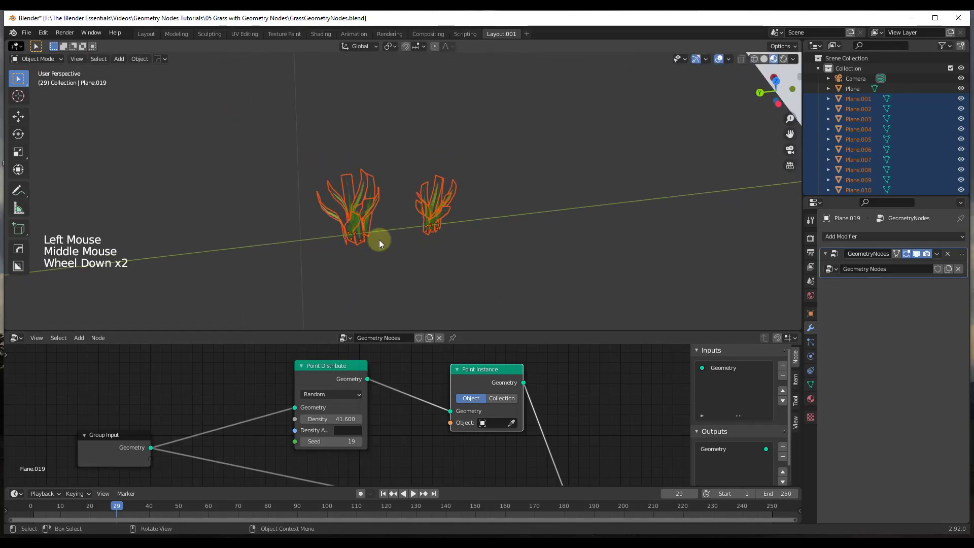
key("shift+d")
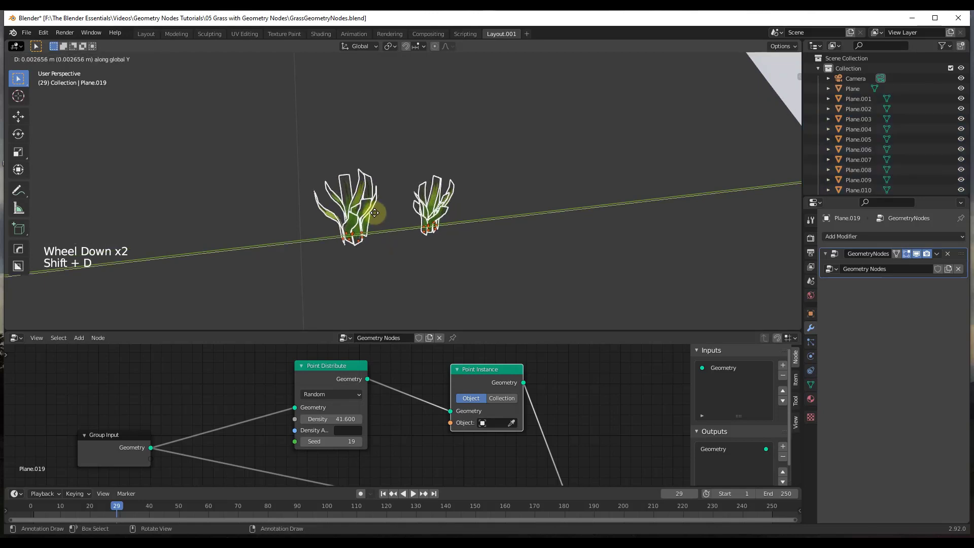
key("x")
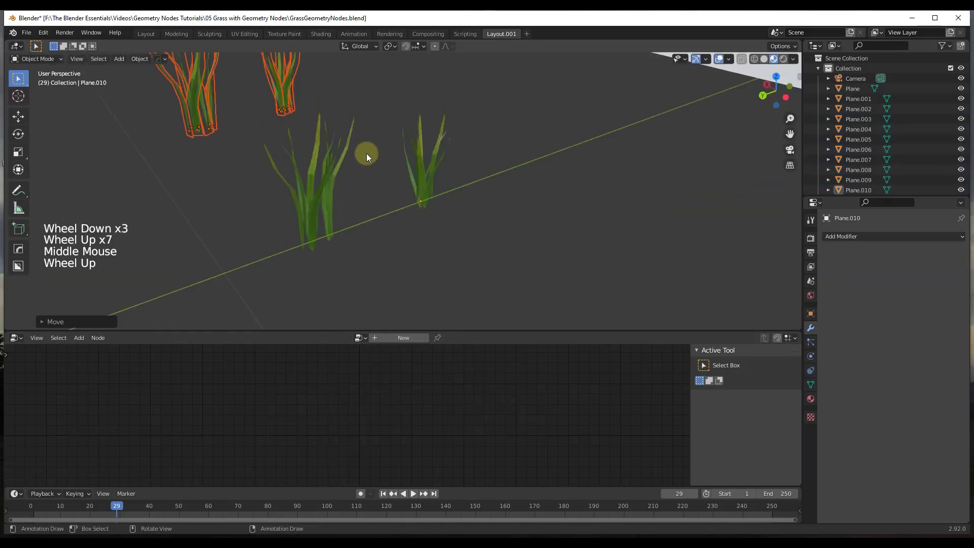
- Join all blades of the larger original grass clump on the Y axis into one object
scroll(358, 161, "down", 3)
left_click_drag(346, 182, 321, 217)
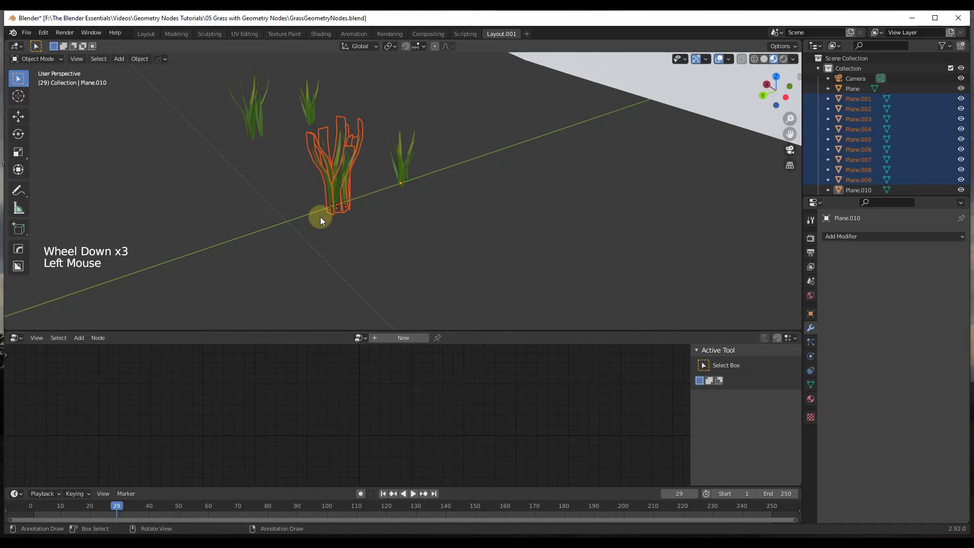
key("ctrl")
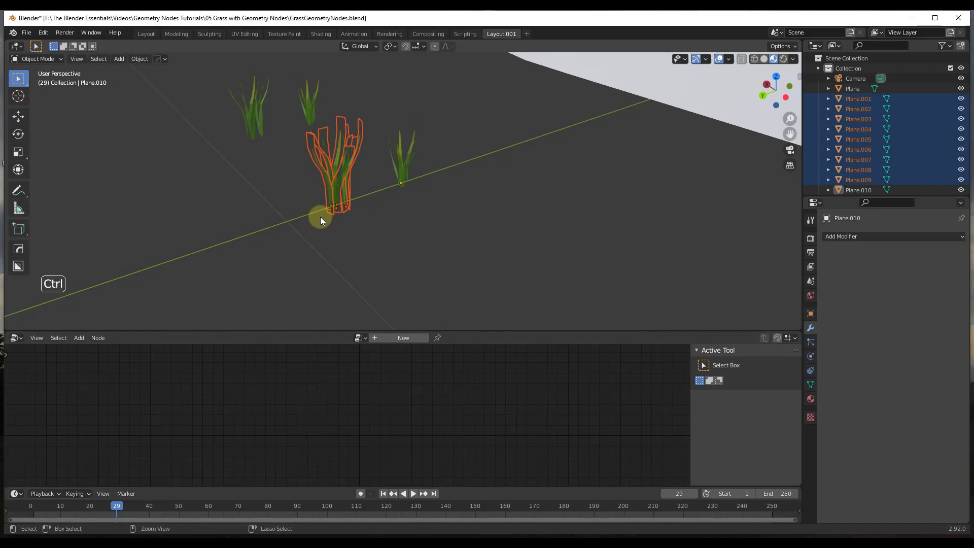
key("ctrl+j")
left_click(334, 171)
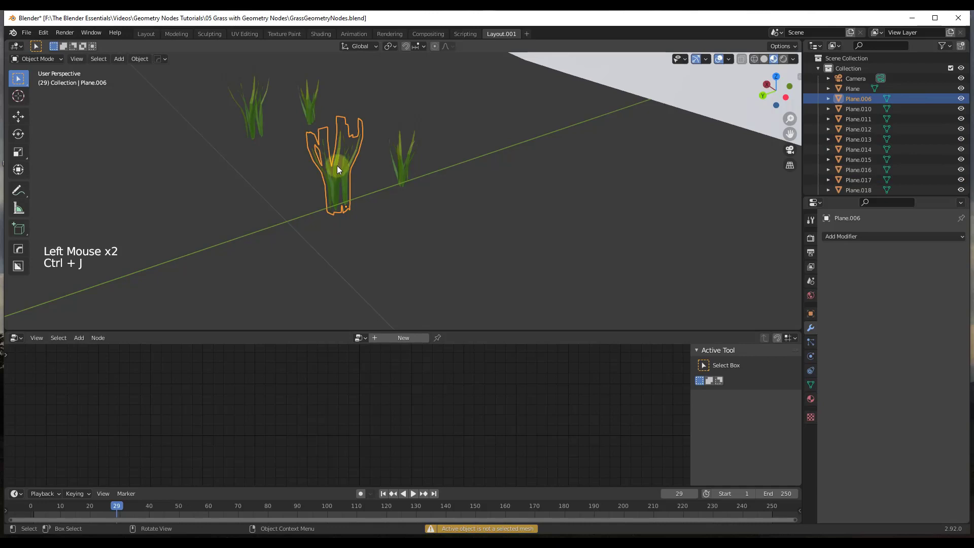
- Join all blades of the smaller original grass clump into one object, and select each joined clump in turn to check it
left_click_drag(386, 161, 435, 198)
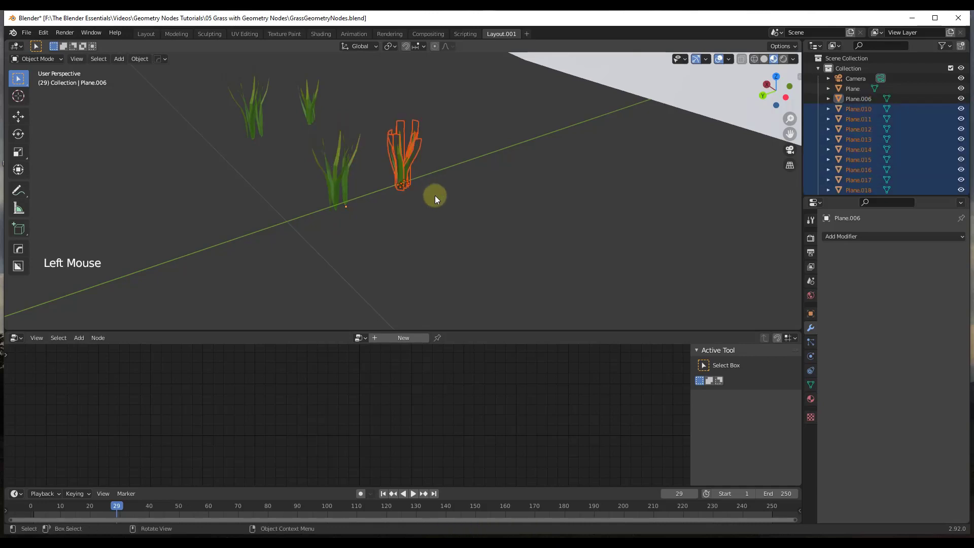
key("ctrl+j")
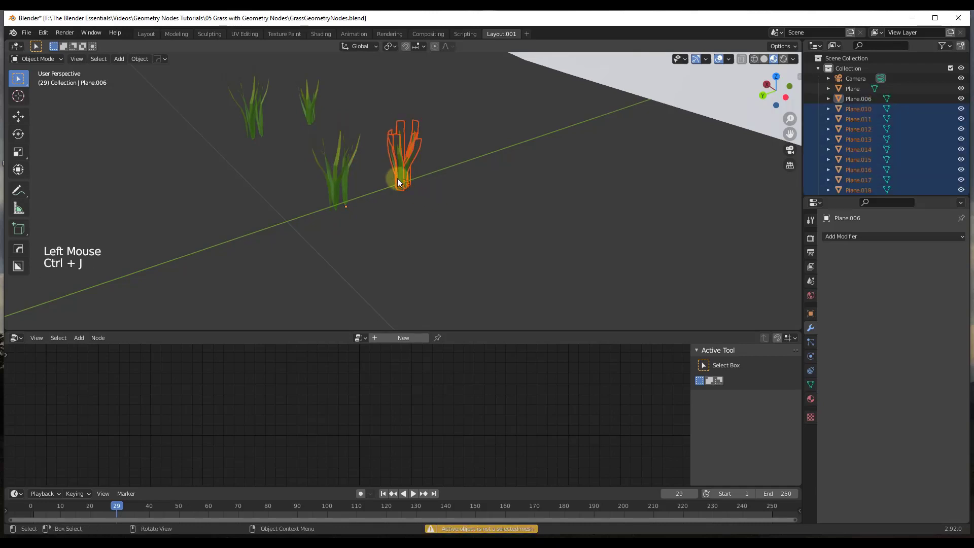
left_click(403, 179, "shift")
key("ctrl+j")
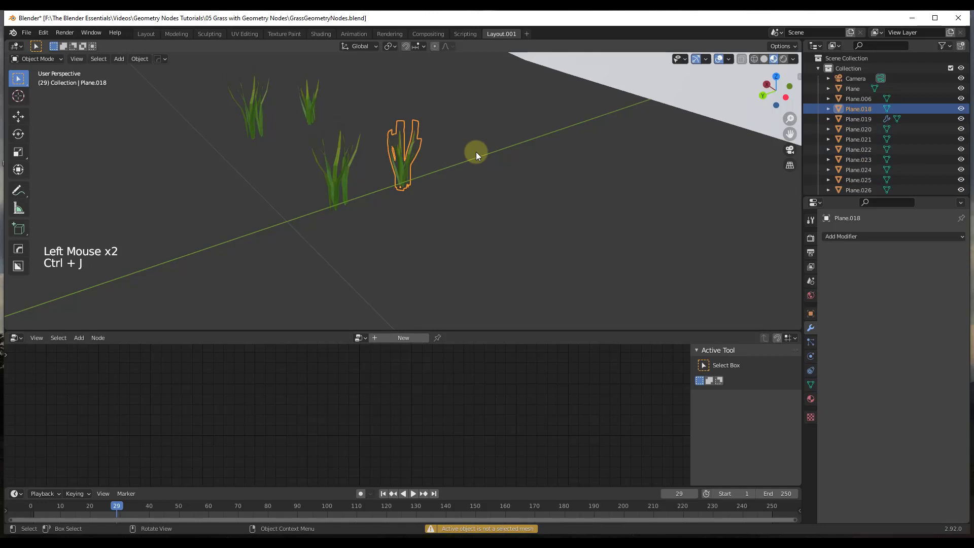
left_click(476, 151)
middle_click_drag(476, 151, 365, 174)
left_click(364, 174)
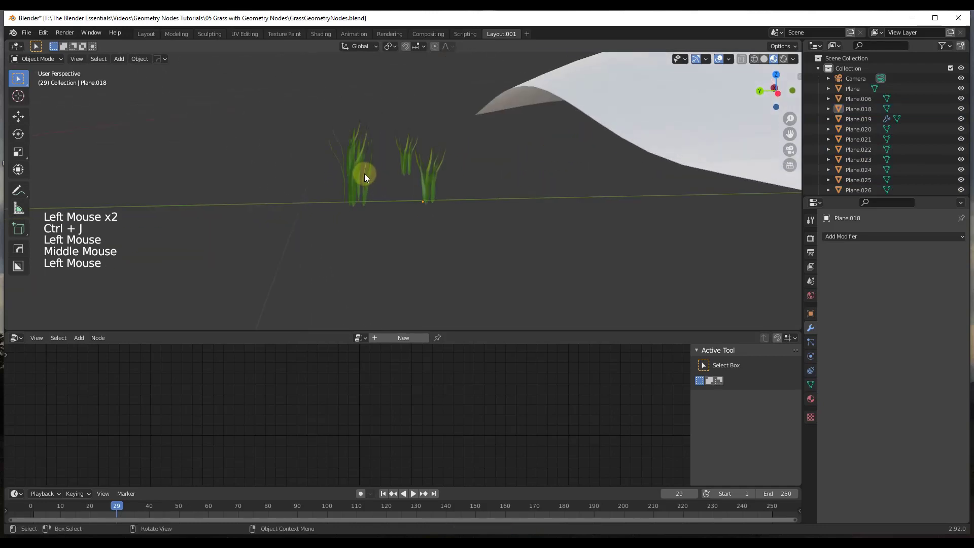
left_click(359, 192)
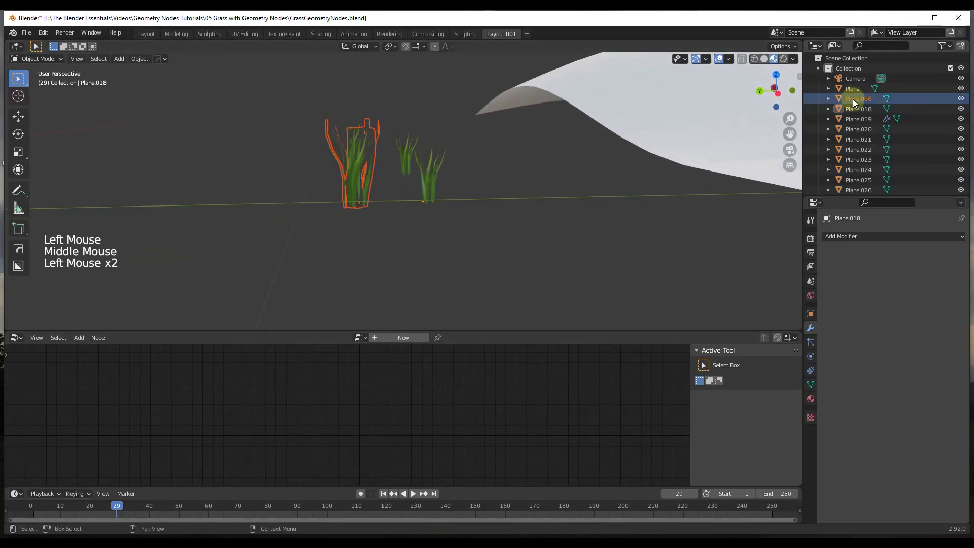
middle_click_drag(370, 189, 414, 176)
left_click(414, 176)
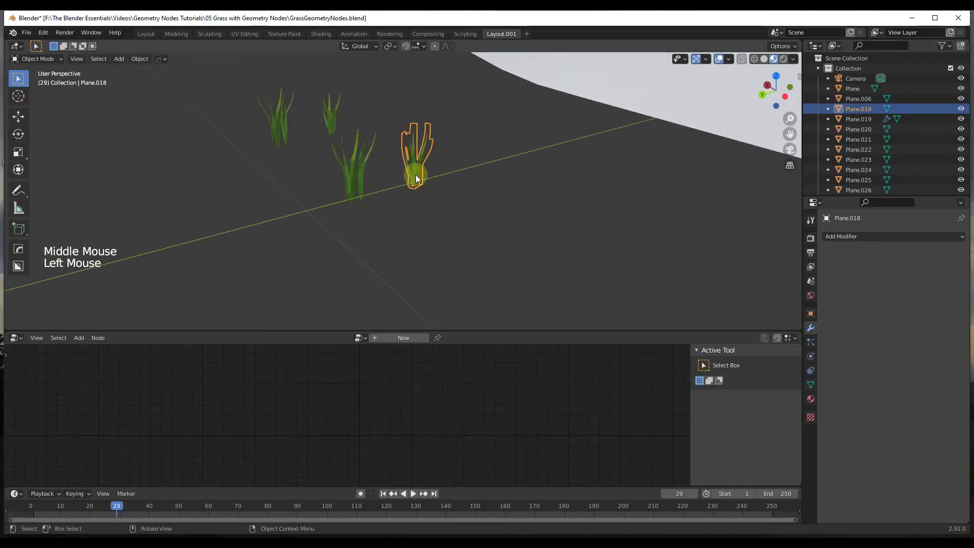
- Select the wavy ground plane and pick a joined grass clump as the Point Instance node's object
scroll(364, 212, "down", 11)
left_click(581, 214)
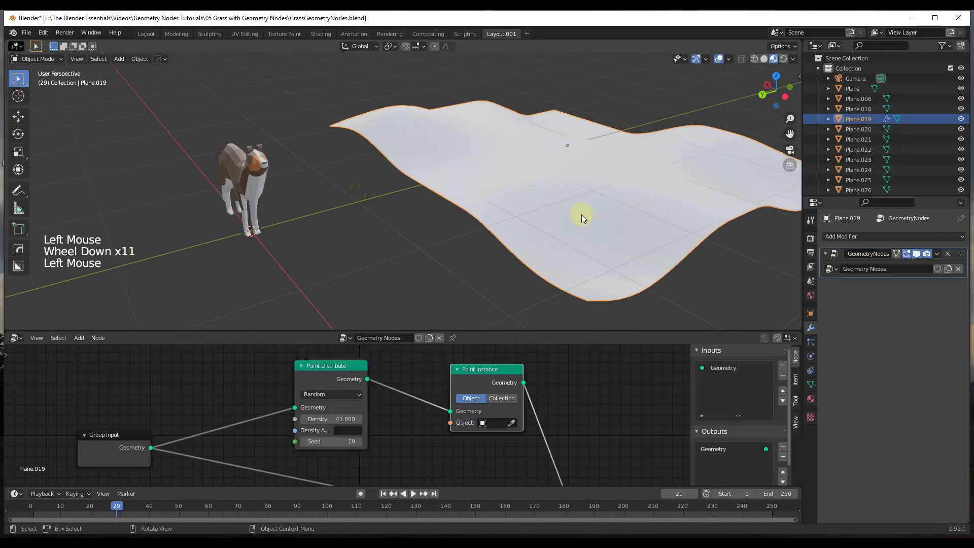
middle_click_drag(582, 215, 543, 244)
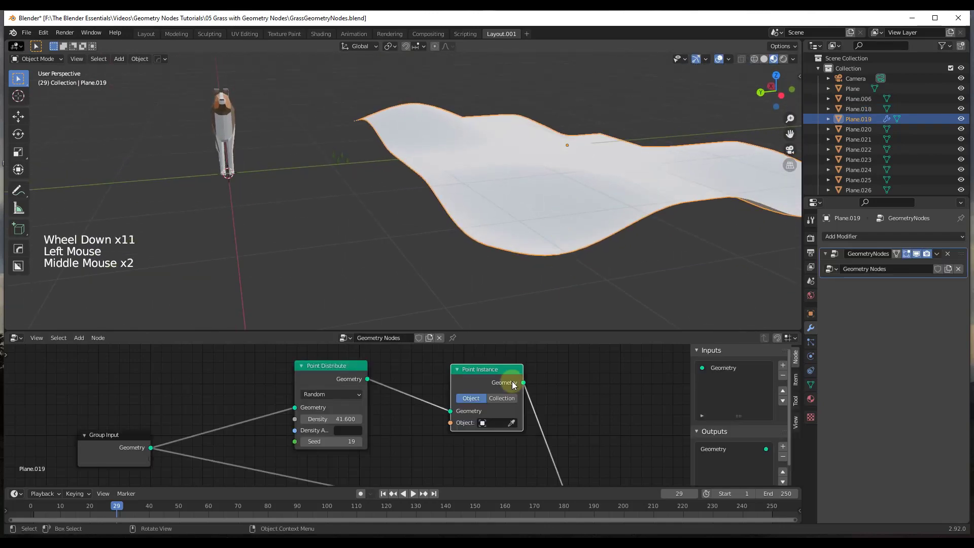
left_click(512, 422)
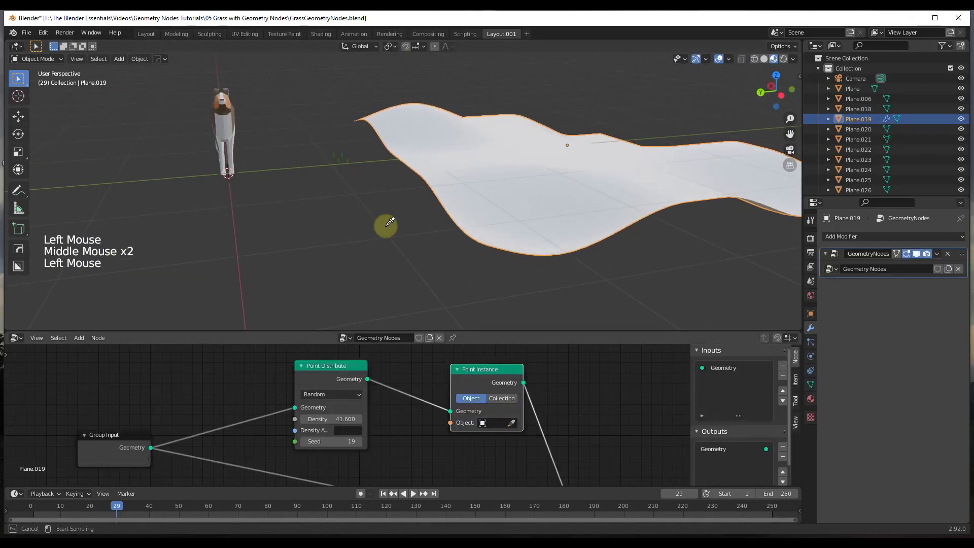
left_click(339, 162)
scroll(599, 168, "up", 5)
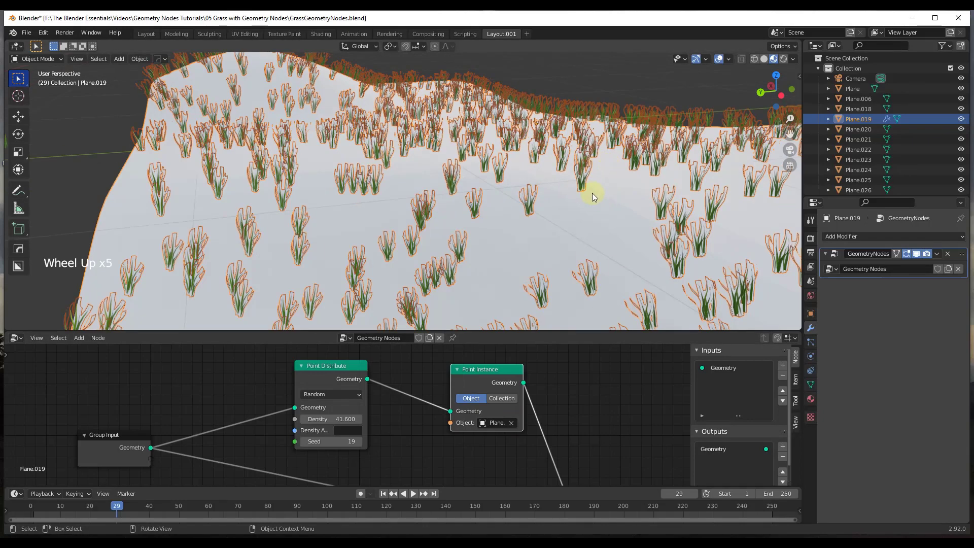
scroll(606, 190, "down", 4)
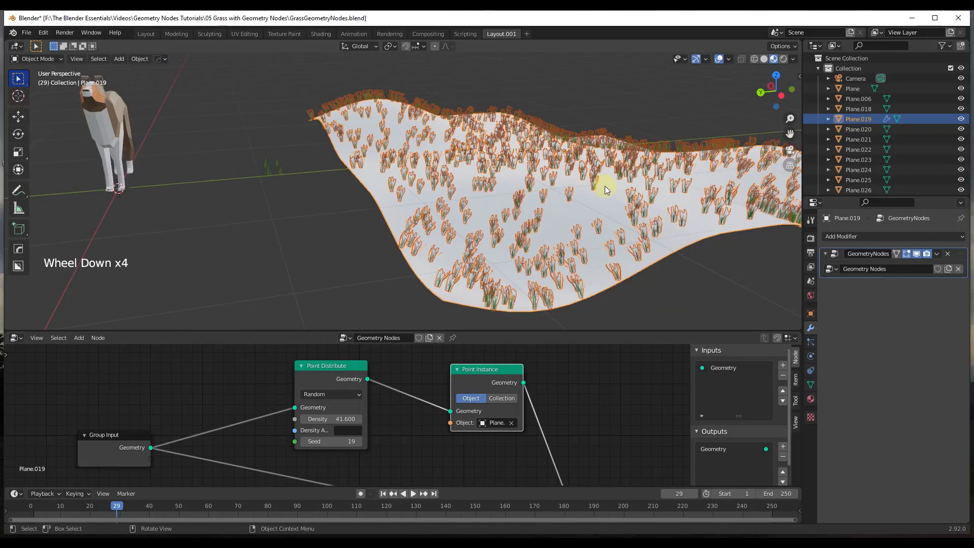
middle_click_drag(605, 185, 581, 287)
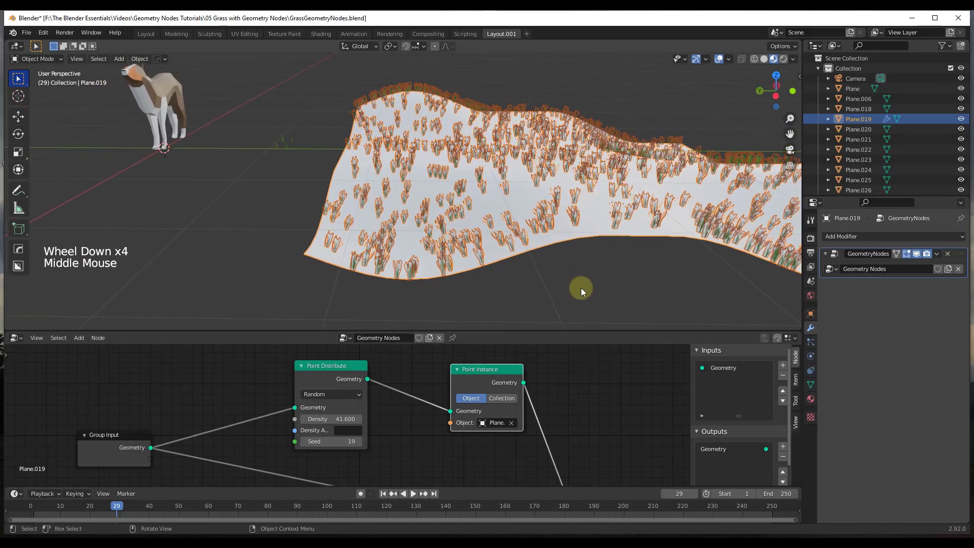
- Rearrange the Point Instance, Join Geometry and Group Output nodes to space out the node tree
left_click_drag(481, 367, 454, 360)
scroll(489, 371, "down", 8)
left_click_drag(556, 449, 581, 446)
left_click_drag(648, 431, 664, 436)
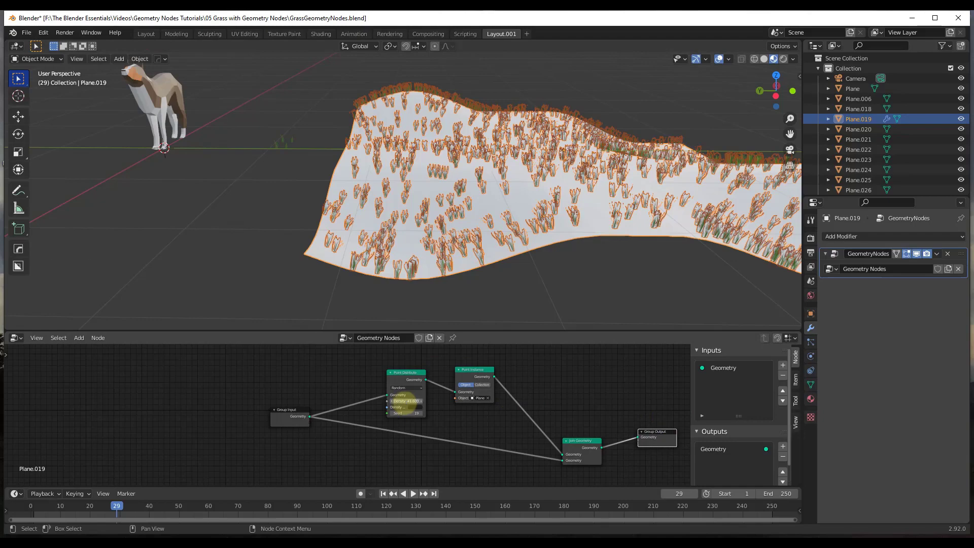
- Raise the Point Distribute node's density to about 73 and inspect the grass coverage on the ground plane
left_click_drag(406, 401, 567, 400)
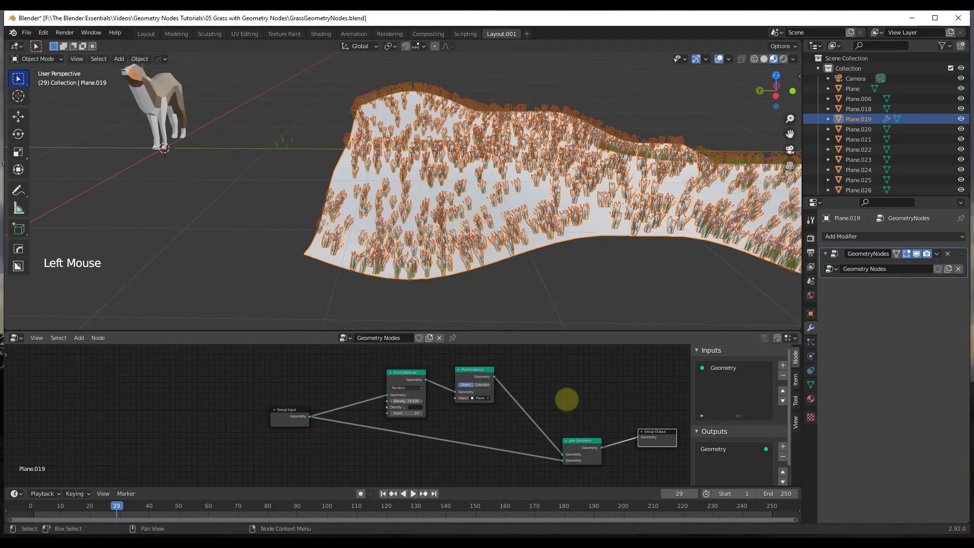
scroll(628, 143, "up", 4)
scroll(606, 169, "down", 2)
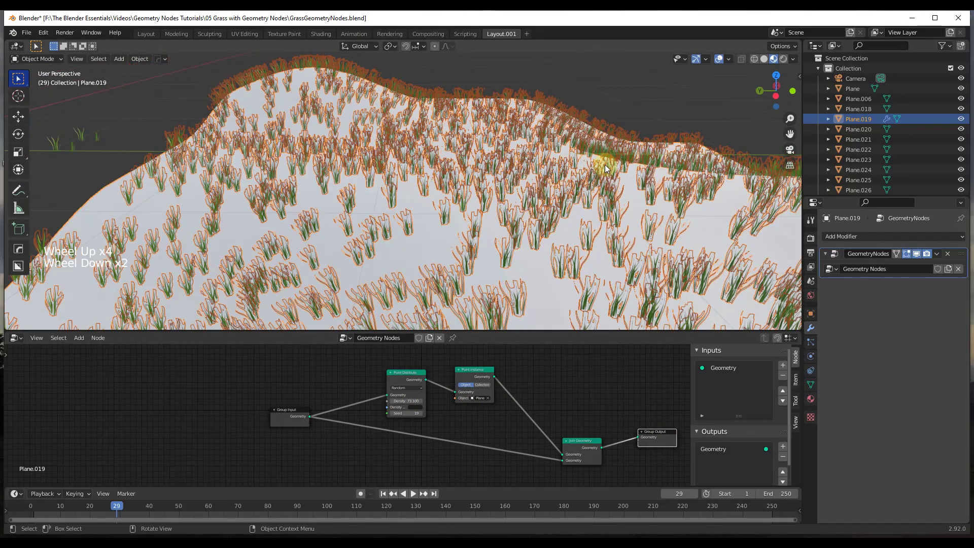
middle_click_drag(606, 169, 534, 198)
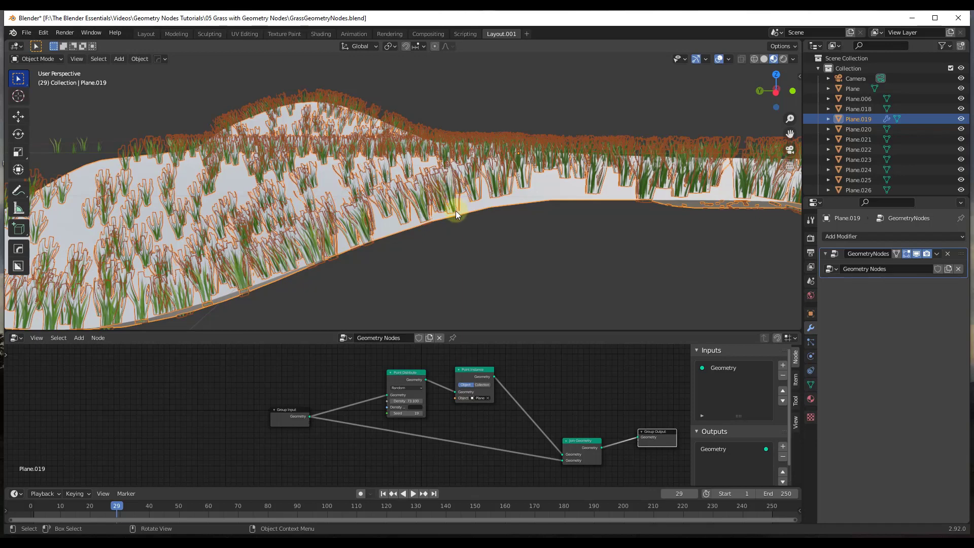
scroll(498, 174, "down", 3)
middle_click_drag(499, 179, 531, 186)
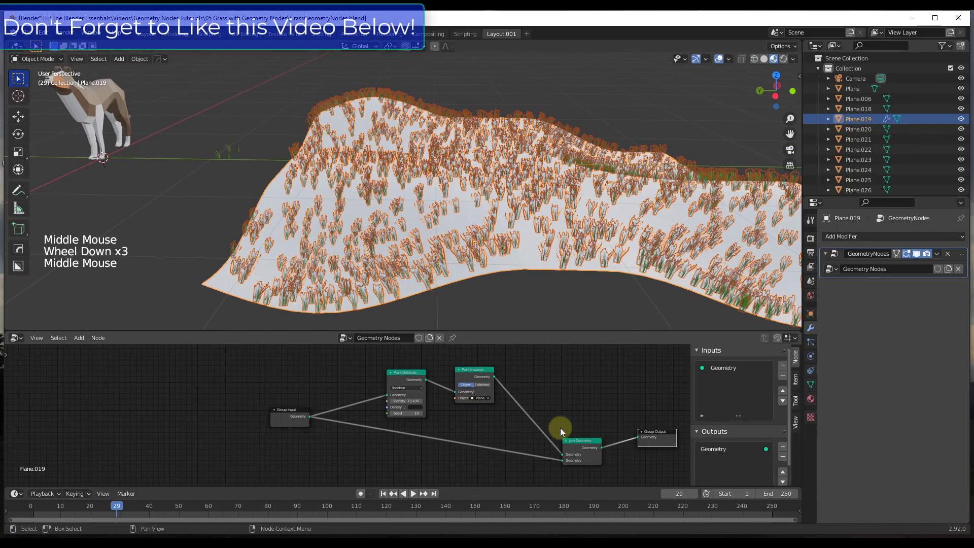
- Spread the Point Distribute and Point Instance nodes apart and insert an Attribute Randomize node on the link between them
scroll(474, 402, "up", 6)
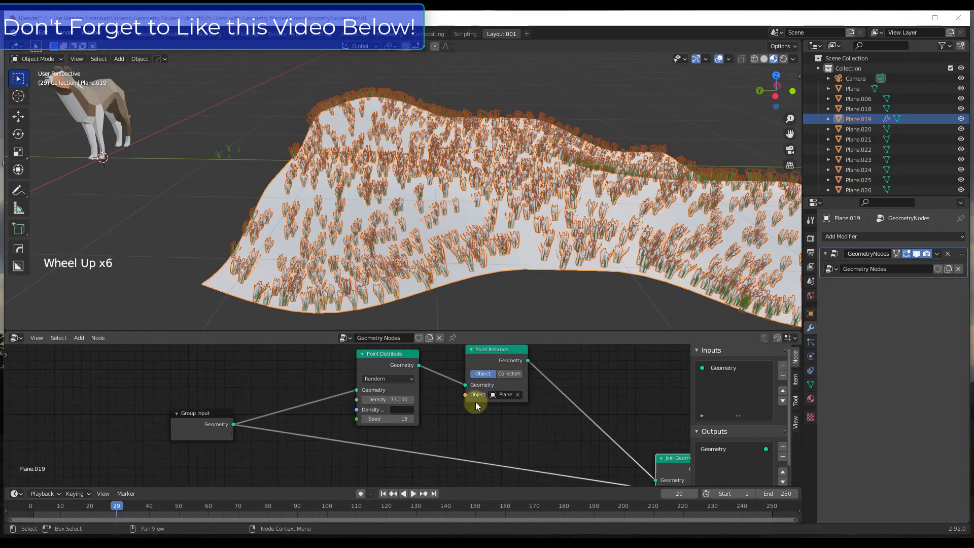
scroll(491, 422, "down", 4)
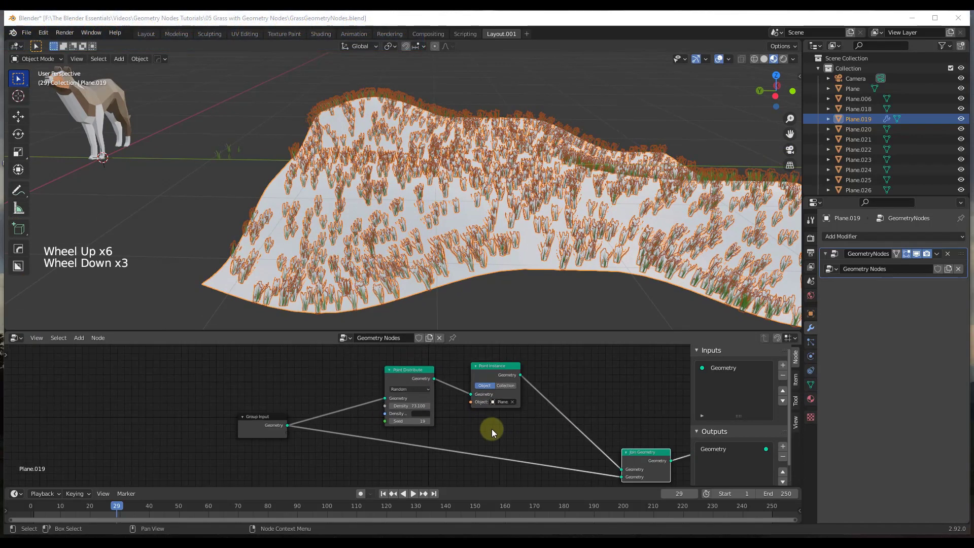
left_click_drag(501, 377, 570, 376)
left_click_drag(439, 386, 370, 376)
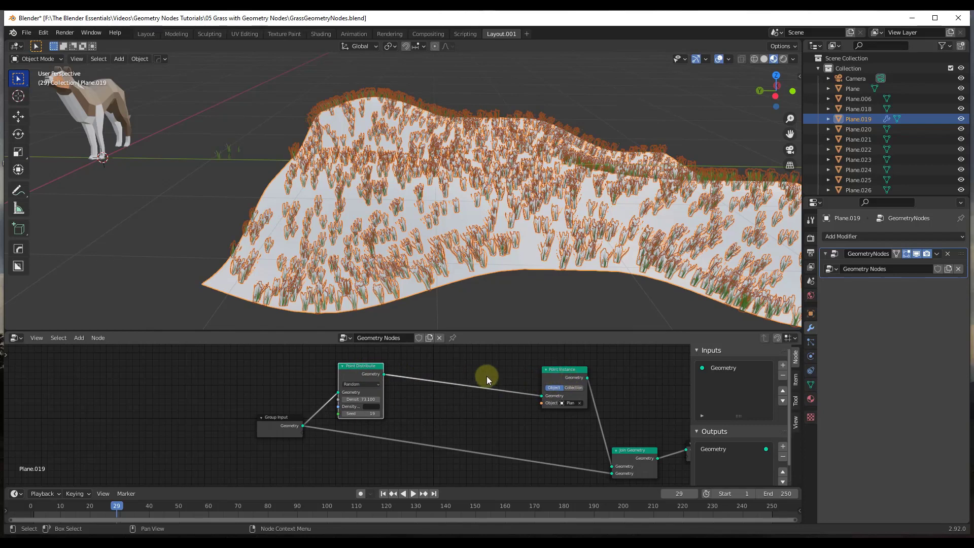
key("shift+a")
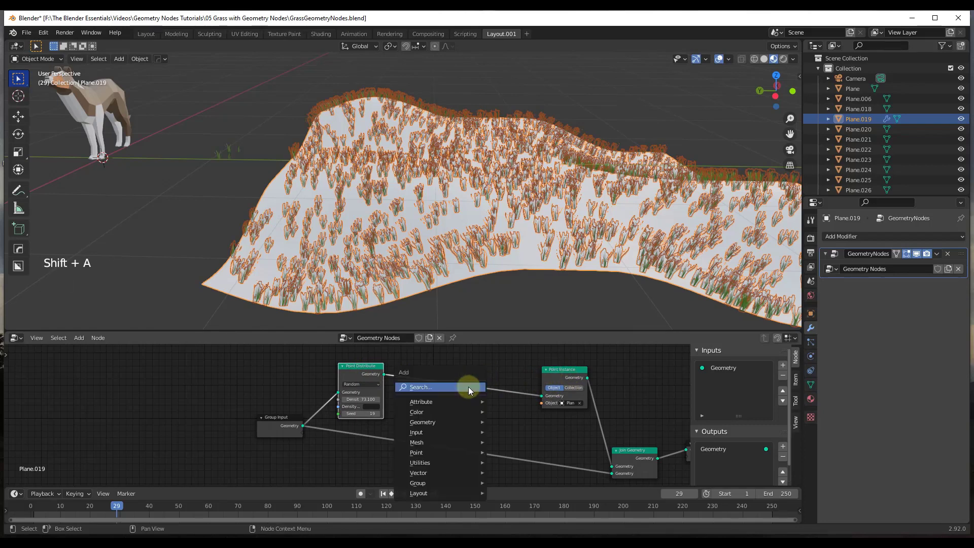
mouse_move(474, 400)
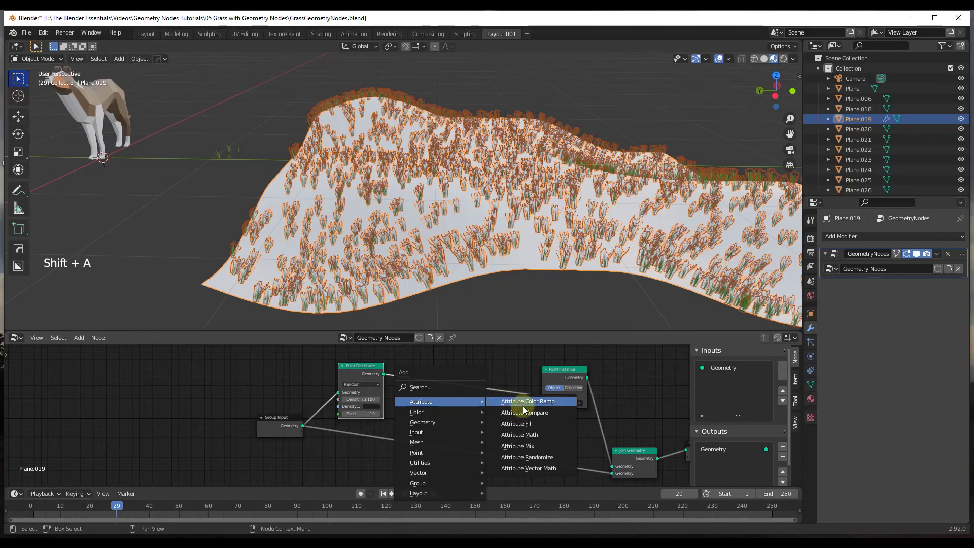
left_click(540, 458)
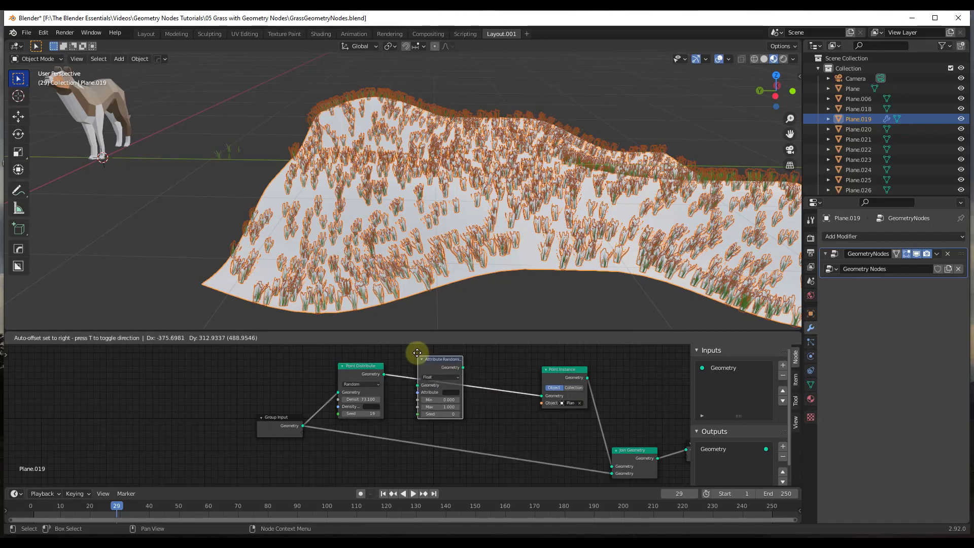
left_click(440, 364)
left_click_drag(440, 364, 432, 364)
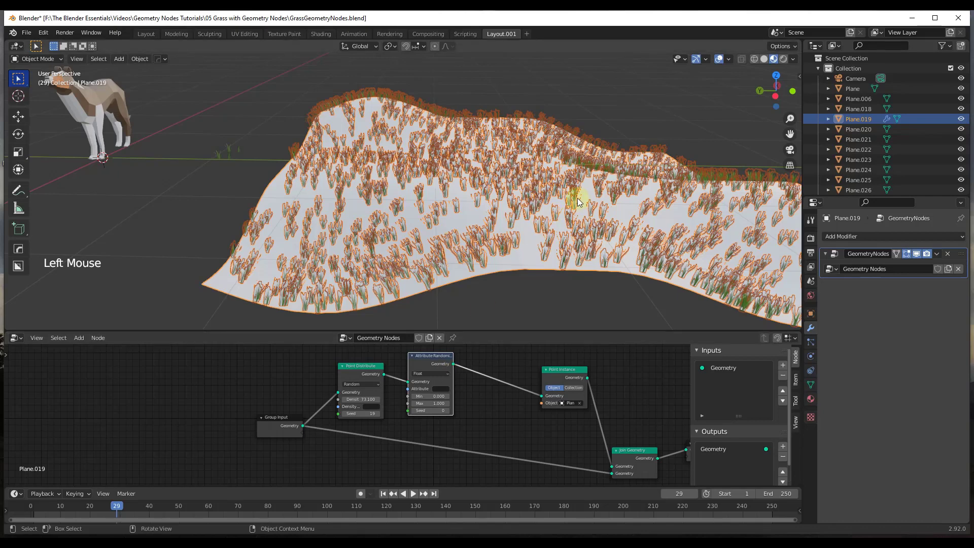
- Set the Attribute Randomize node's attribute to rotation
scroll(420, 391, "up", 4)
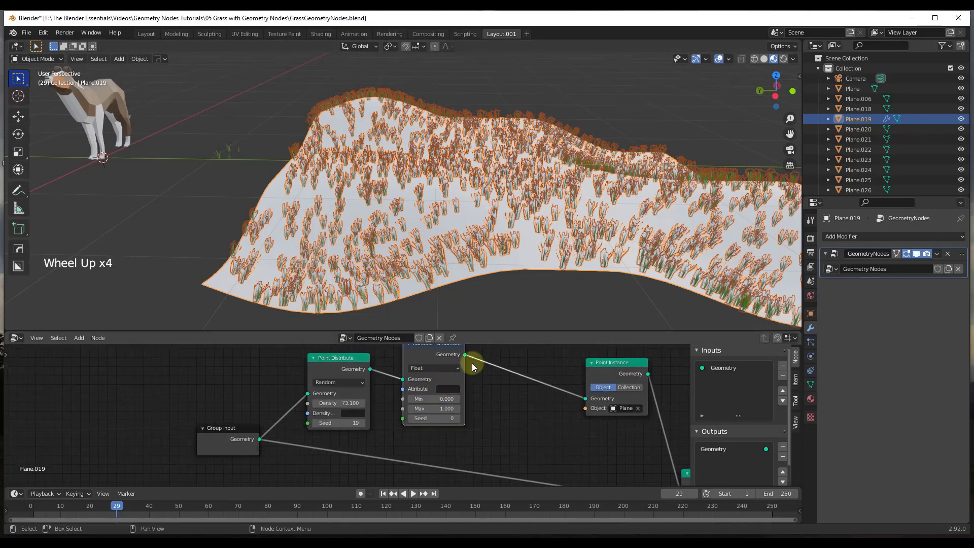
middle_click_drag(470, 364, 449, 405)
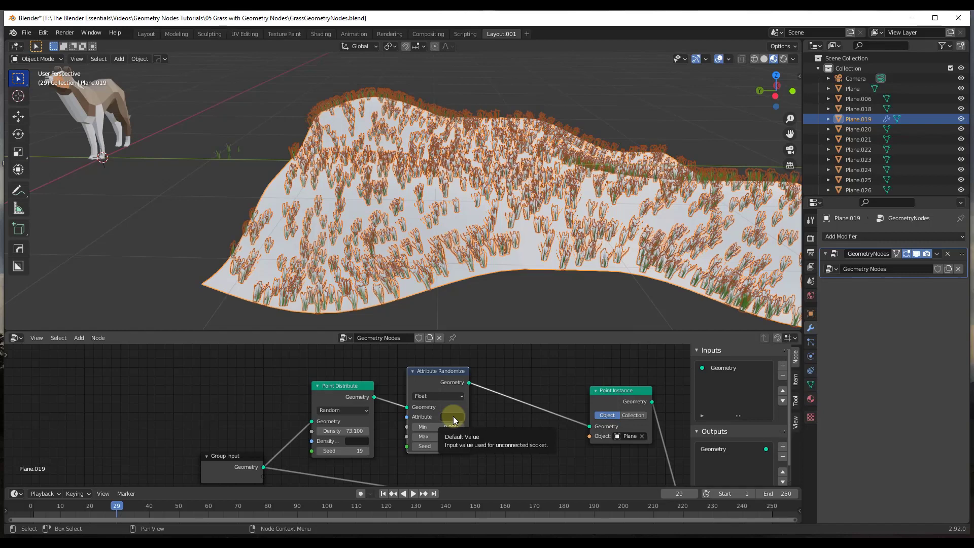
left_click(453, 418)
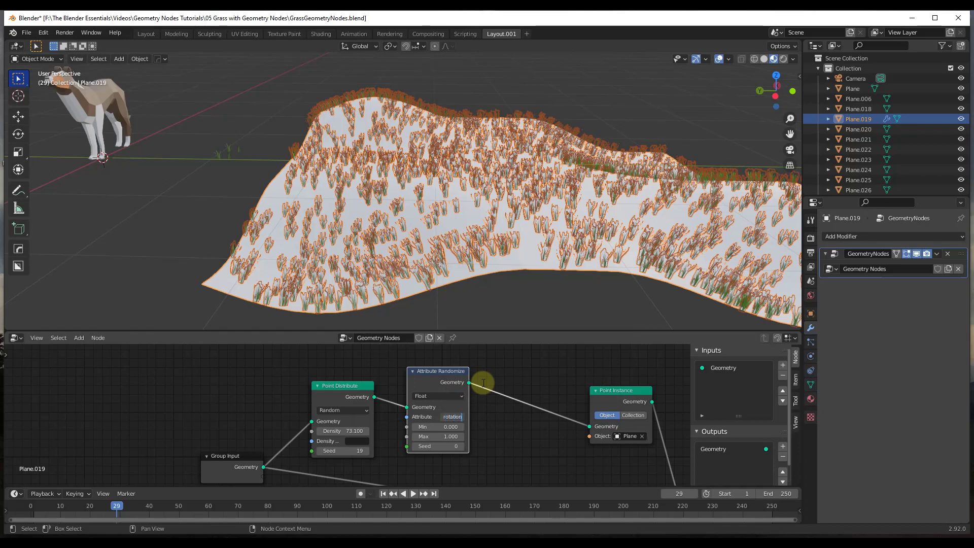
key("Return")
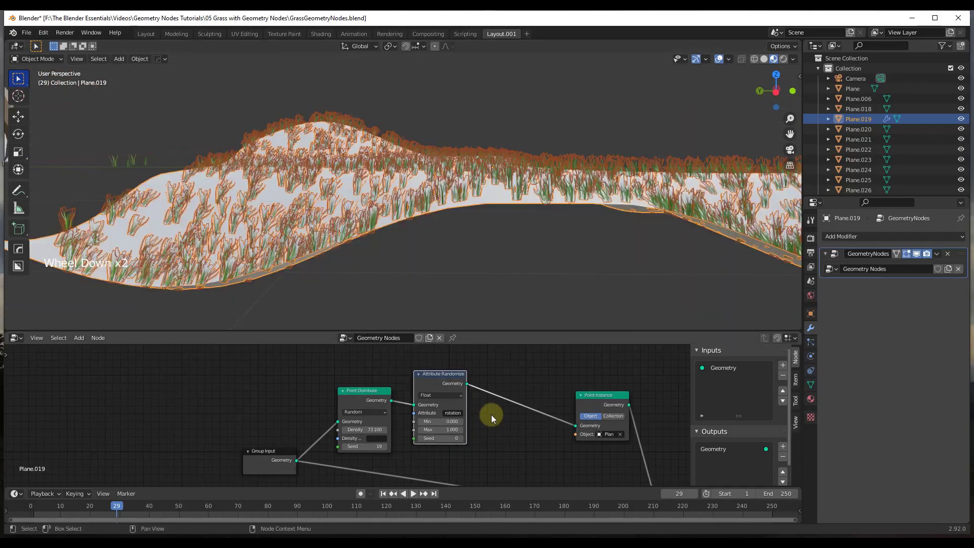
scroll(491, 415, "down", 2)
scroll(487, 424, "down", 2)
- Try a Max of about 28.1 on the rotation Attribute Randomize node and reset it to 0
scroll(472, 430, "up", 7)
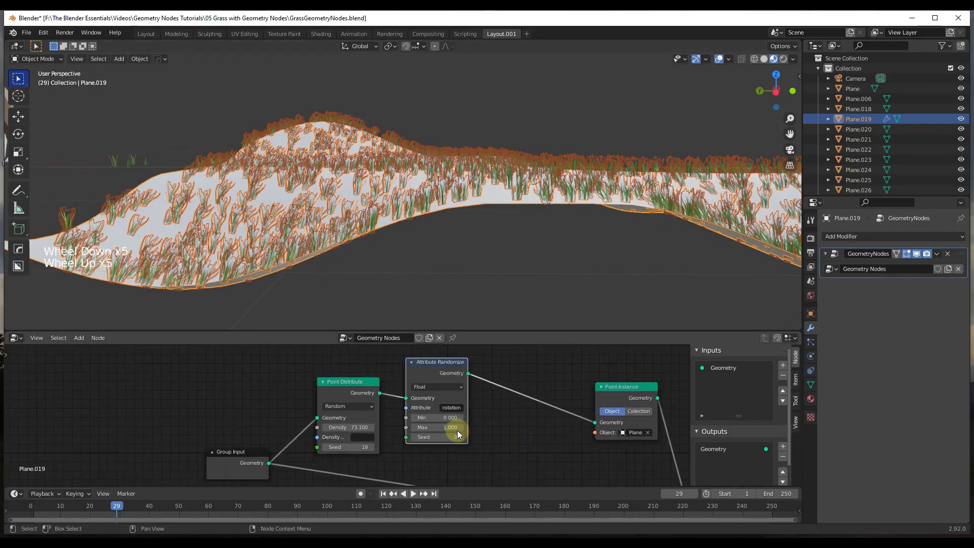
left_click(433, 425)
left_click_drag(432, 425, 571, 424)
left_click(436, 426)
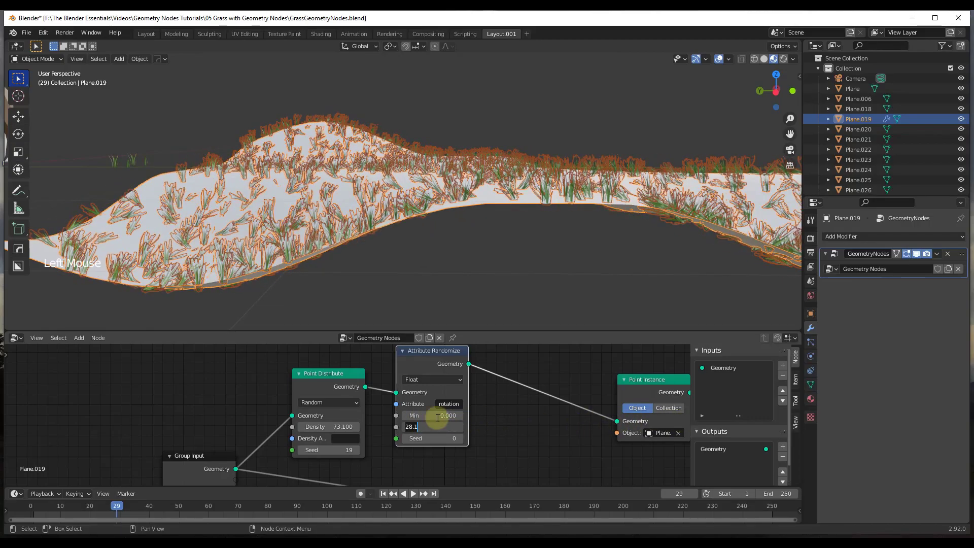
type("0")
key("Return")
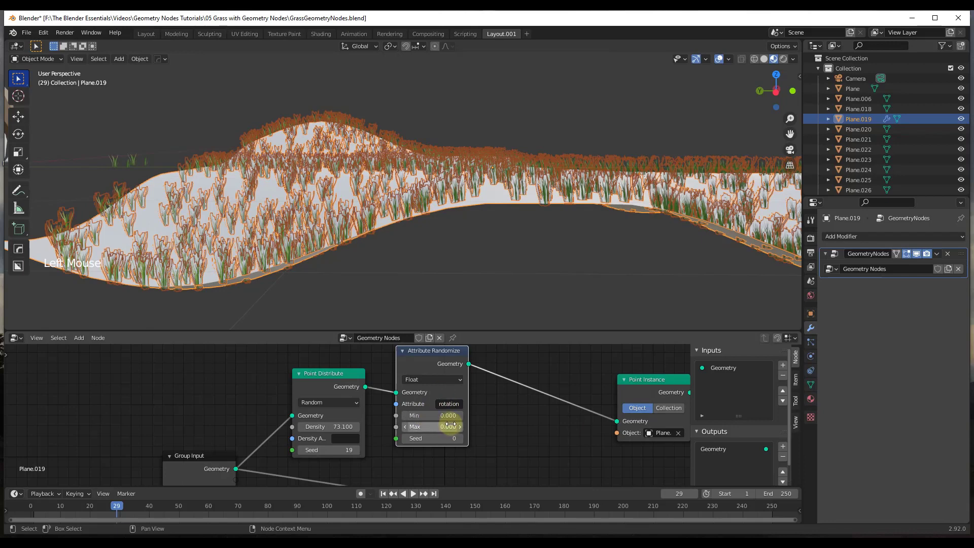
- Switch the rotation Attribute Randomize node's data type to Vector and set its Max X and Y values to 0
left_click(449, 380)
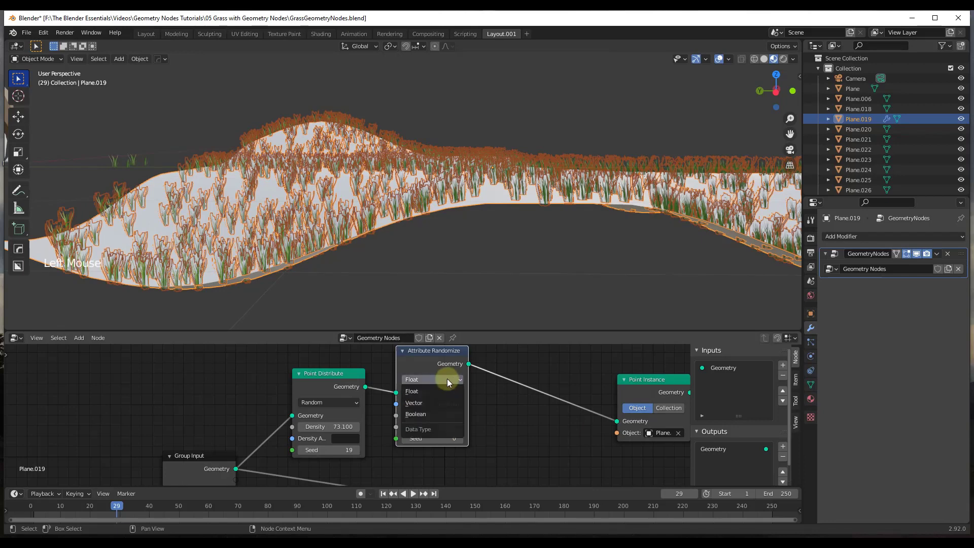
left_click(428, 402)
scroll(496, 406, "down", 5)
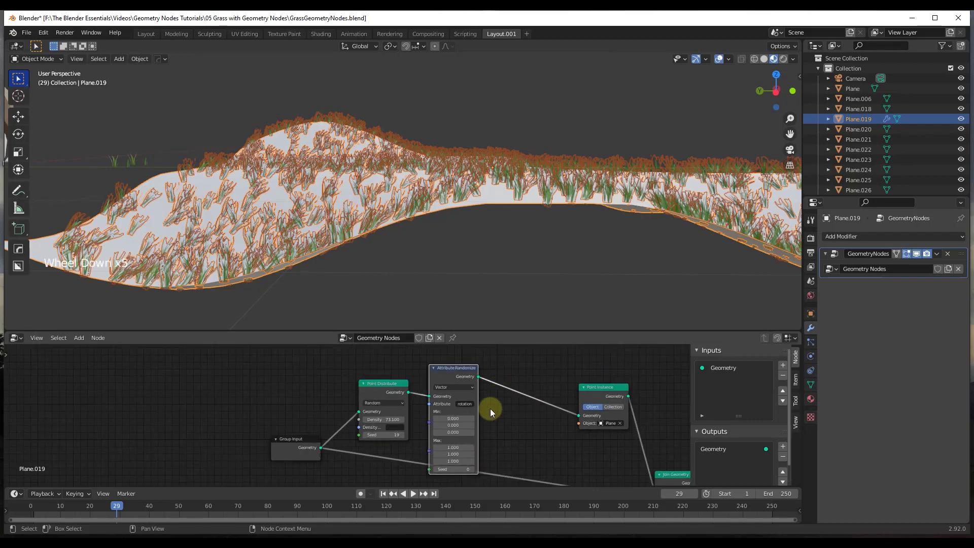
middle_click_drag(474, 441, 473, 422)
scroll(462, 403, "up", 2)
scroll(461, 417, "up", 1)
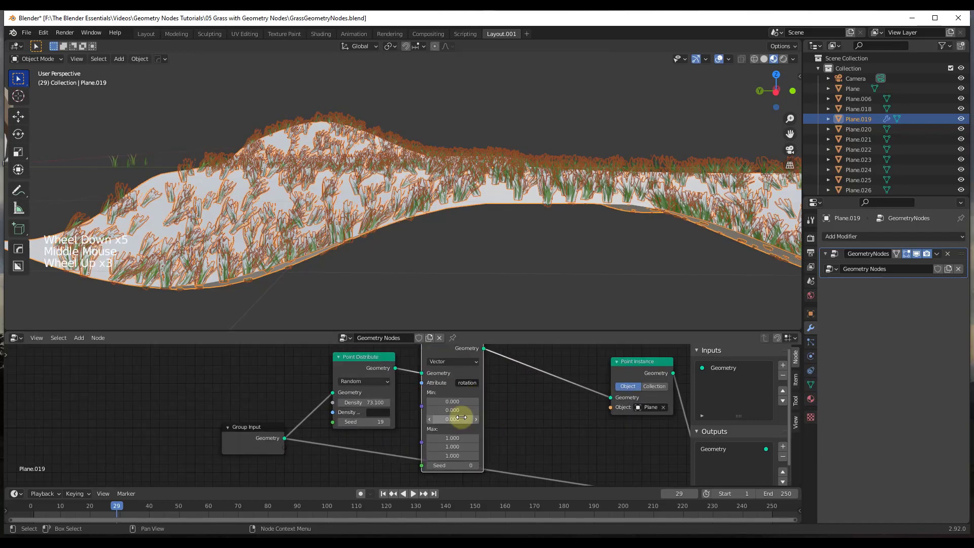
scroll(463, 435, "up", 5)
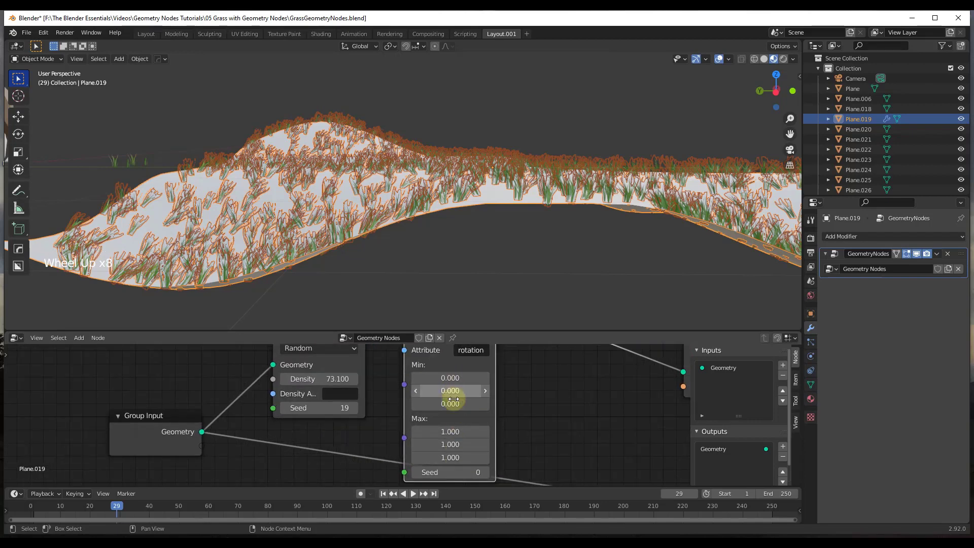
left_click(465, 432)
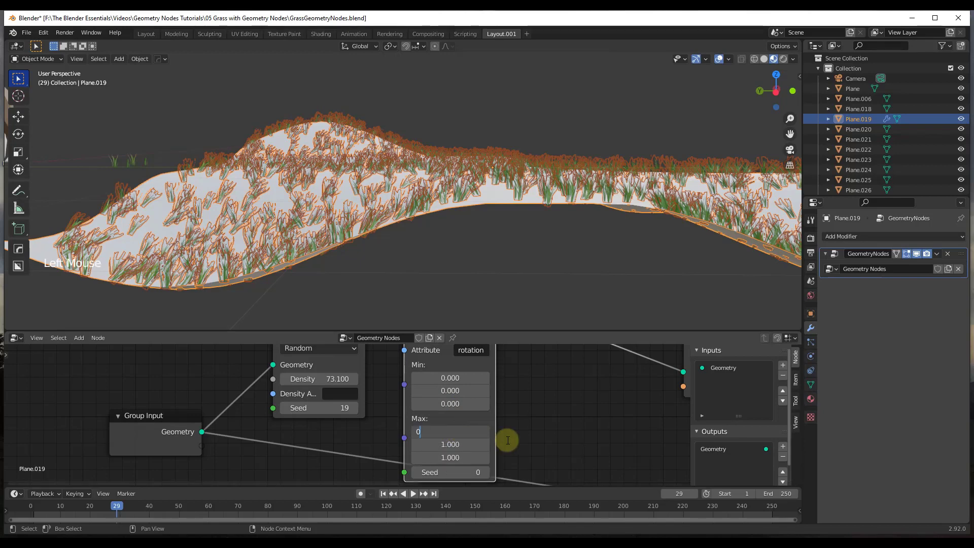
type("0")
left_click(508, 440)
left_click(459, 444)
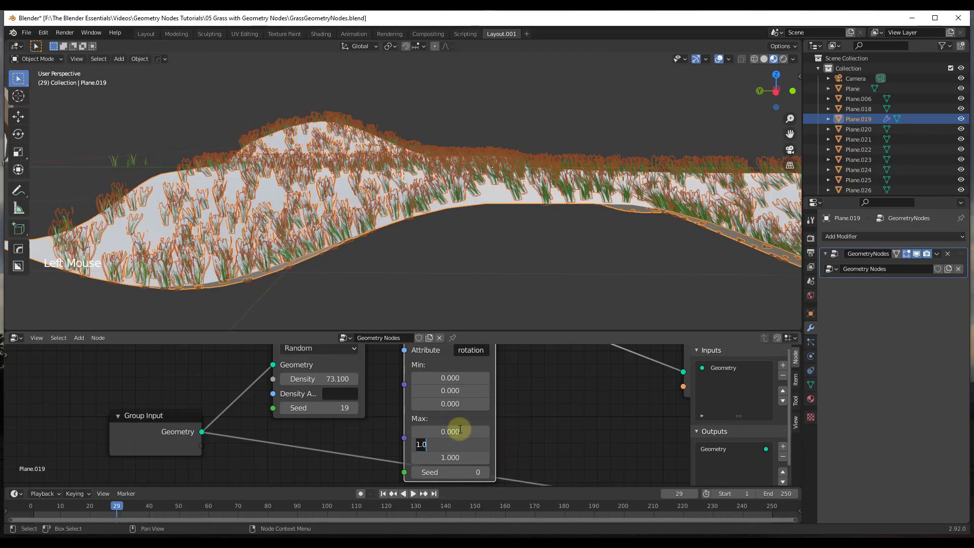
type("0")
key("Return")
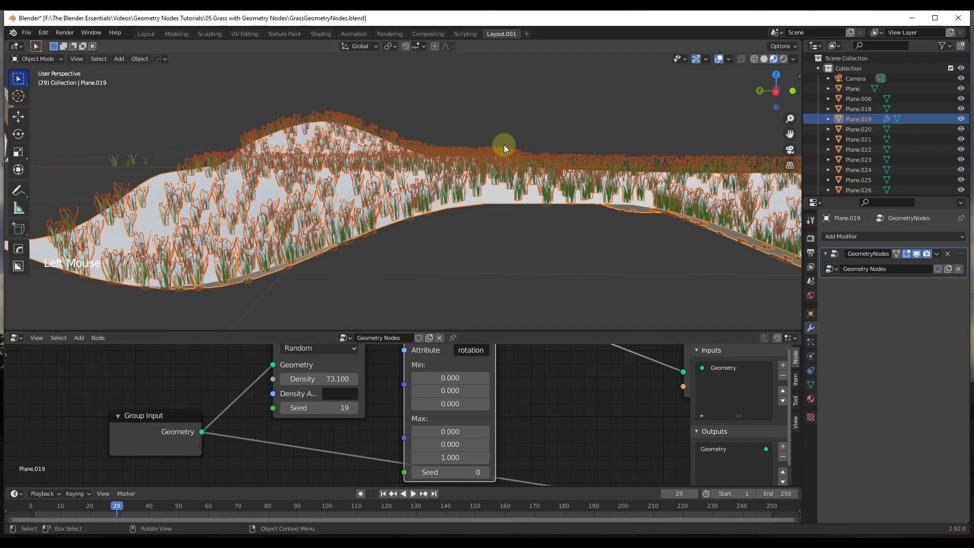
- Raise the rotation Attribute Randomize node's Max Z value to 18.5 to spin the grass clumps around their vertical axis
scroll(506, 163, "up", 4)
middle_click_drag(506, 164, 501, 175)
left_click_drag(431, 457, 530, 465)
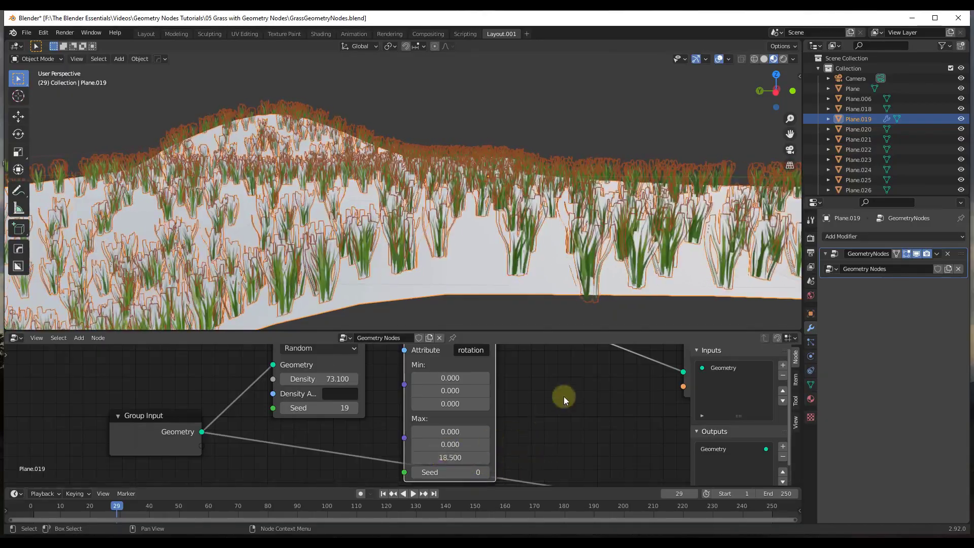
- Add two reroute points to the Group Input–Join Geometry link, route it below the other nodes, and nudge the Join Geometry node aside
scroll(565, 400, "down", 6)
scroll(548, 409, "down", 9)
scroll(581, 422, "up", 1)
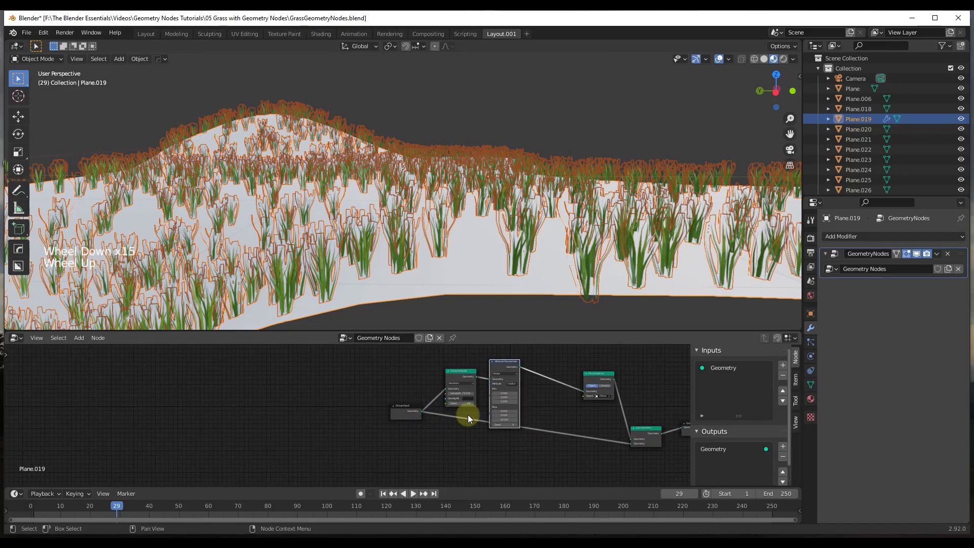
right_click_drag(476, 410, 477, 412, "shift")
key("g")
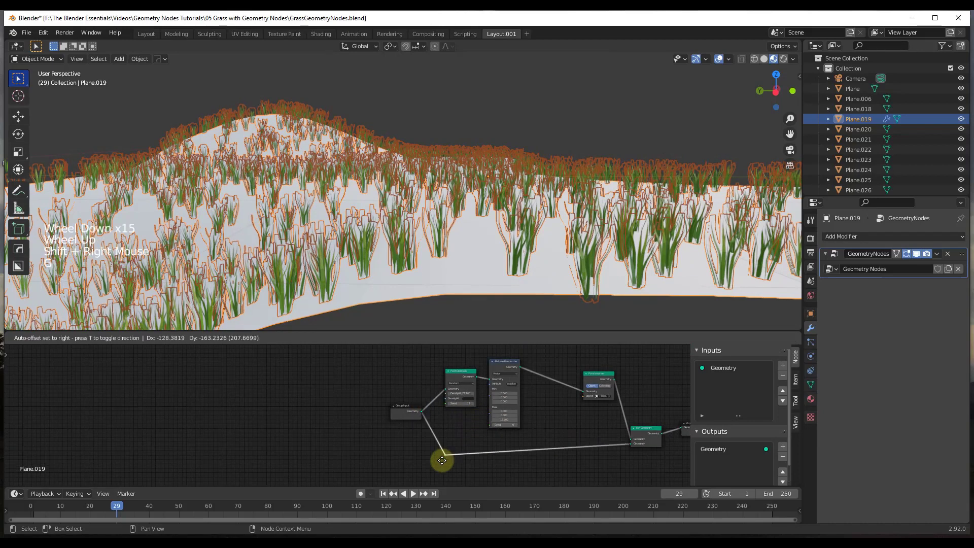
left_click(424, 472)
right_click_drag(564, 430, 576, 464, "shift")
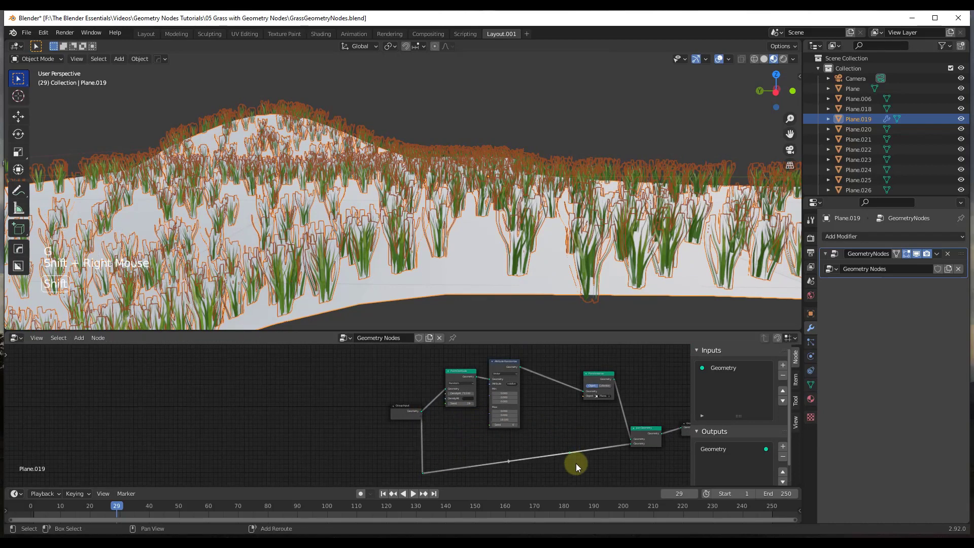
key("g")
left_click(631, 478)
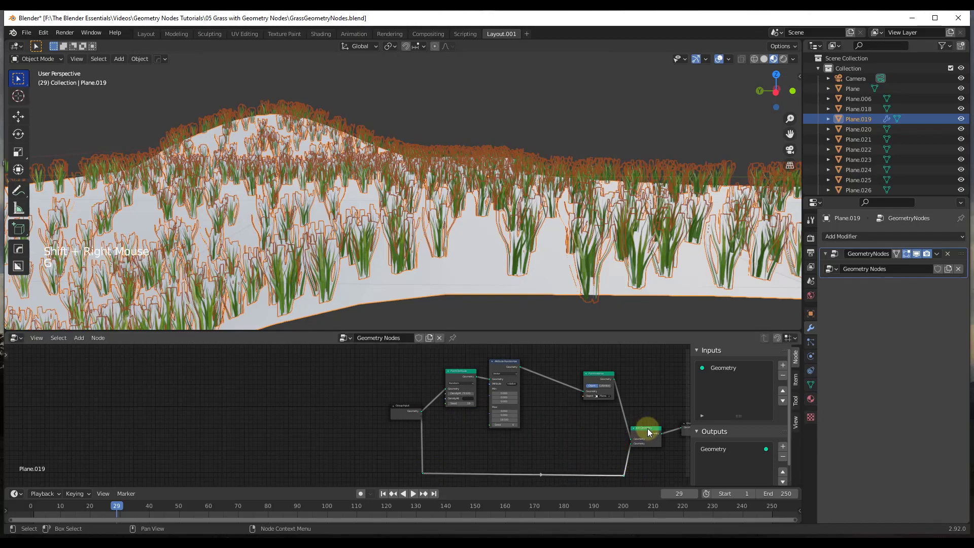
left_click_drag(648, 428, 655, 430)
- Raise the Point Distribute node's density to 177.8 and inspect the grass coverage across the ground plane
scroll(564, 216, "up", 2)
scroll(563, 222, "down", 2)
scroll(562, 222, "down", 1)
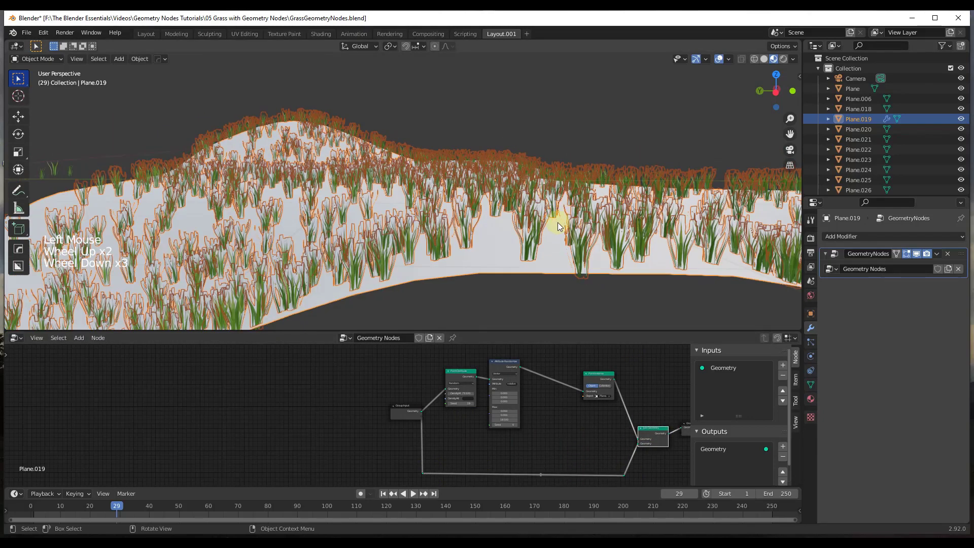
middle_click_drag(563, 223, 552, 224)
scroll(552, 225, "down", 1)
left_click_drag(463, 394, 31, 391)
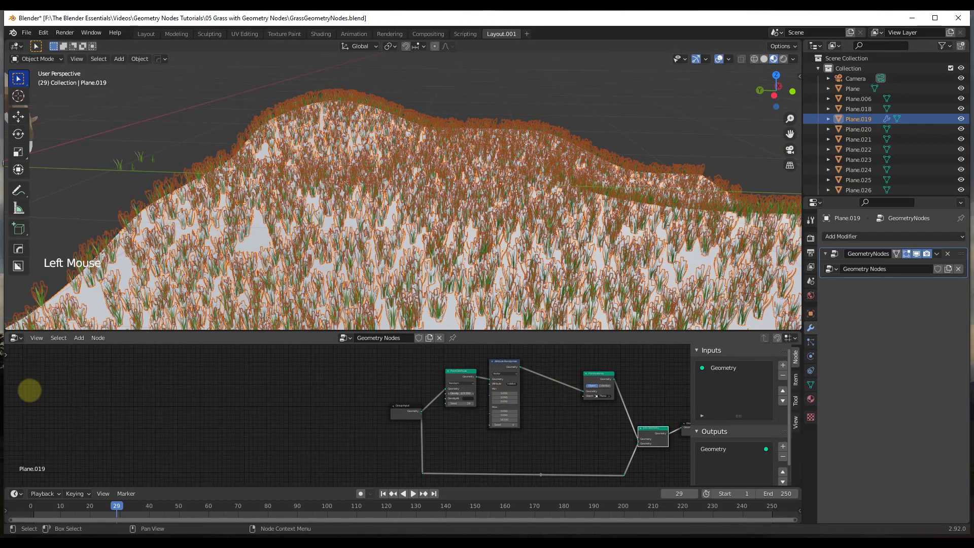
scroll(533, 105, "up", 3)
mouse_move(479, 237)
middle_mouse_down()
mouse_move(481, 251)
mouse_move(468, 228)
middle_mouse_up()
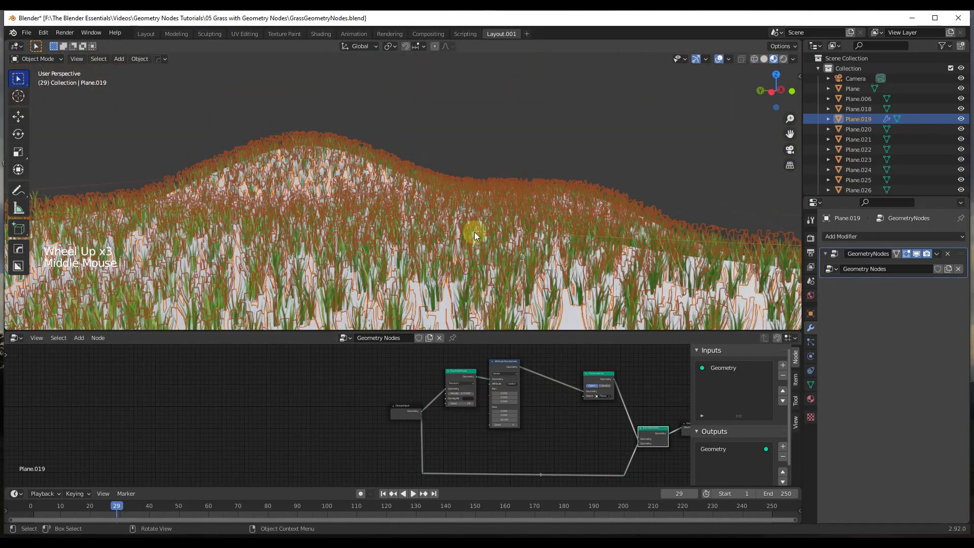
scroll(464, 235, "down", 3)
scroll(479, 224, "up", 2)
scroll(479, 224, "down", 3)
middle_click_drag(488, 265, 467, 239, "shift")
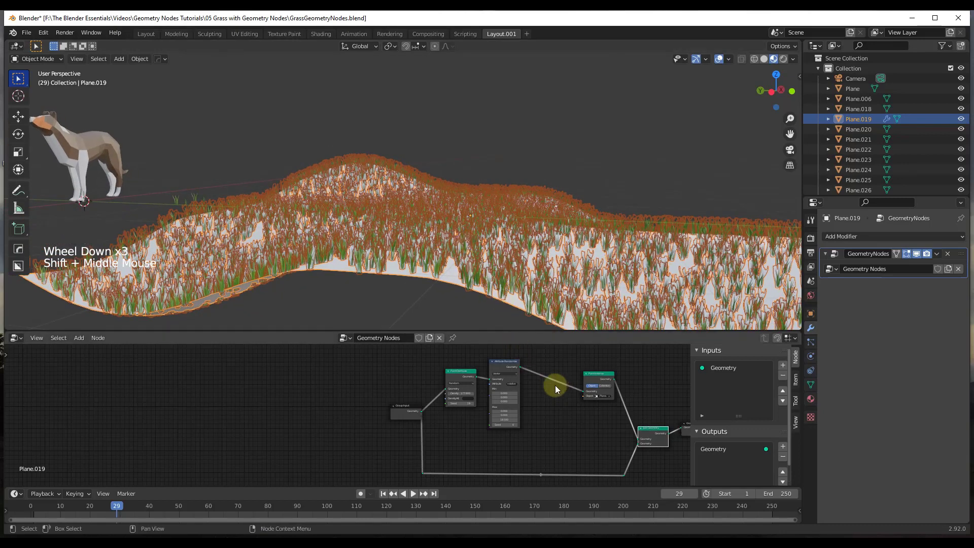
- Insert a second Attribute Randomize node between the rotation Attribute Randomize node and the Point Instance node
scroll(555, 385, "up", 11)
middle_click_drag(555, 386, 477, 406)
key("shift+a")
mouse_move(477, 403)
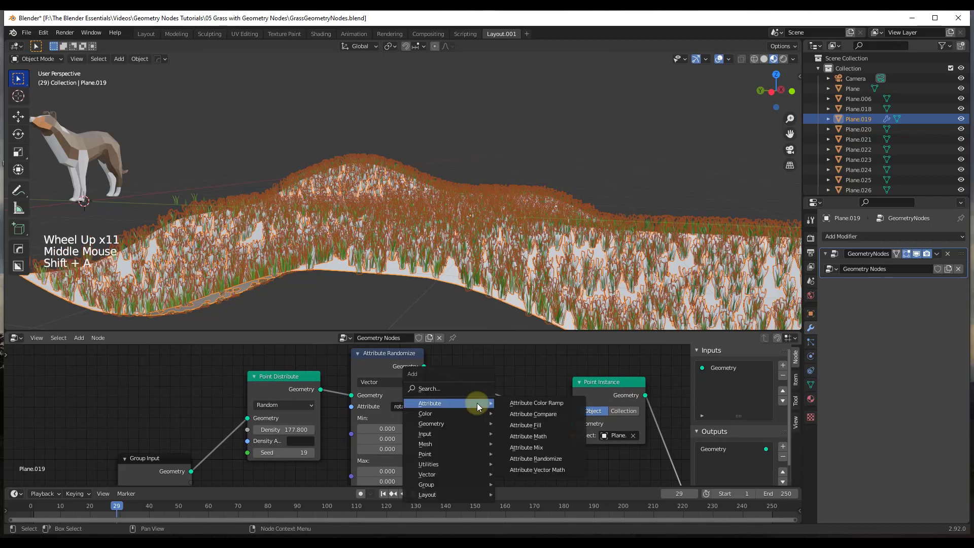
left_click(535, 460)
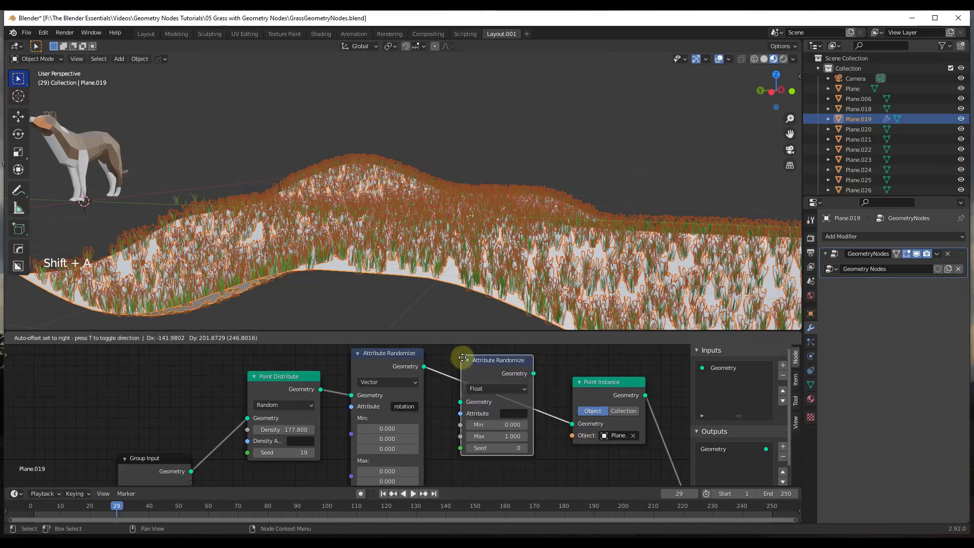
left_click(477, 384)
- Set the second Attribute Randomize node's attribute to scale and its Max to 1.3
left_click(512, 414)
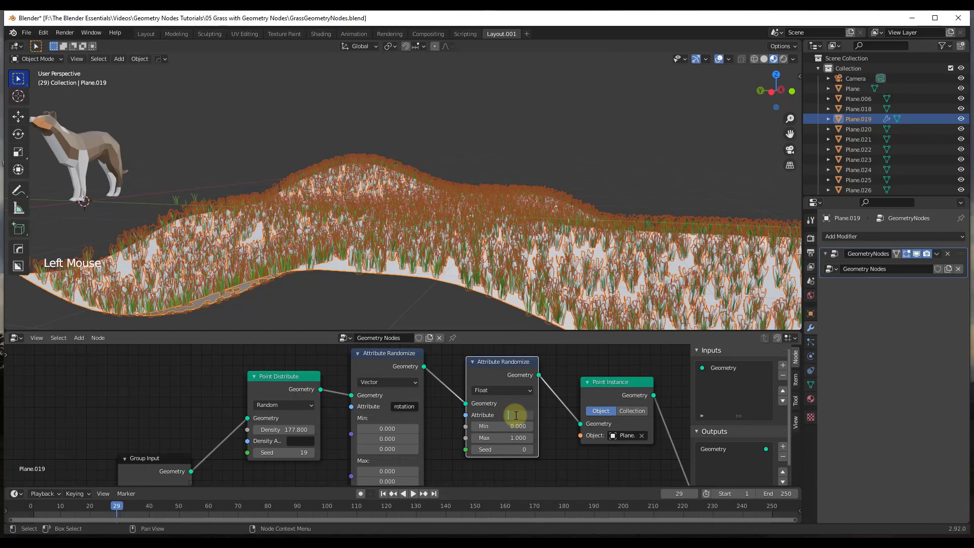
key("Return")
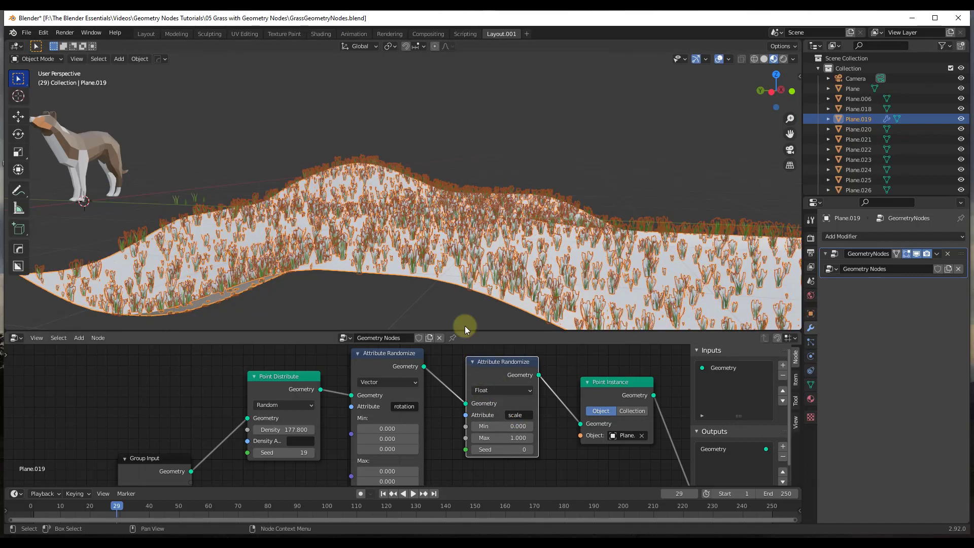
left_click_drag(505, 437, 513, 434)
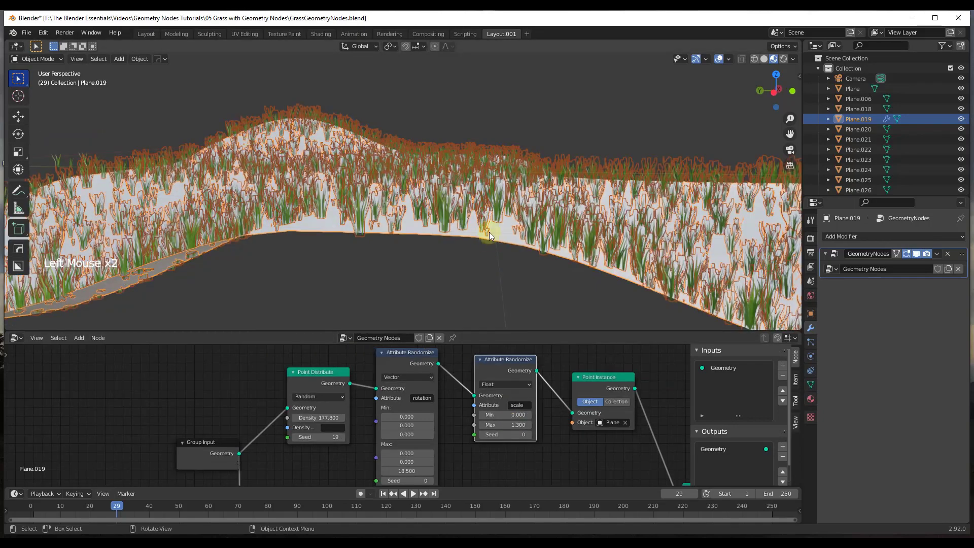
- Set the scale Attribute Randomize node's Min to 0.75 and inspect the grass size variation across the plane
middle_click_drag(487, 231, 482, 235)
scroll(482, 235, "down", 2)
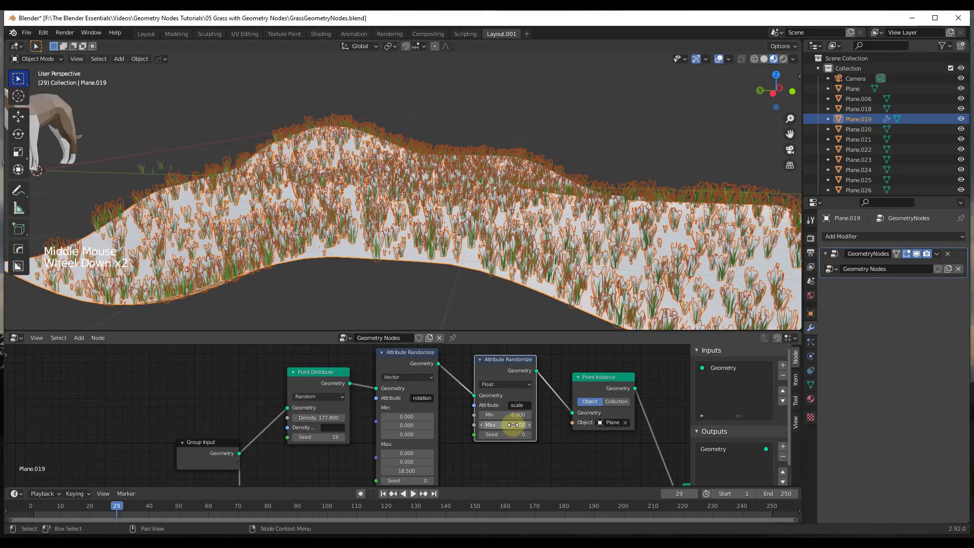
left_click_drag(507, 424, 513, 416)
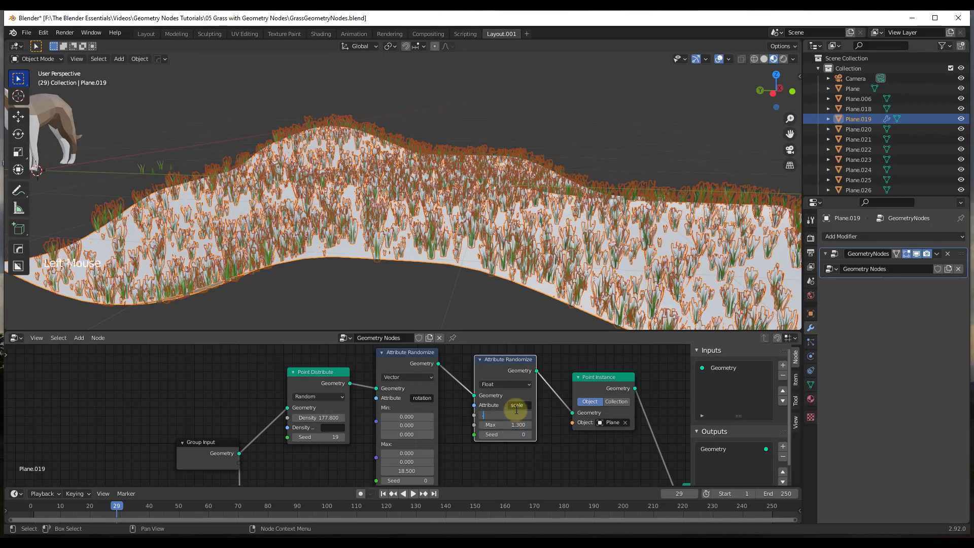
type("0.75")
key("Return")
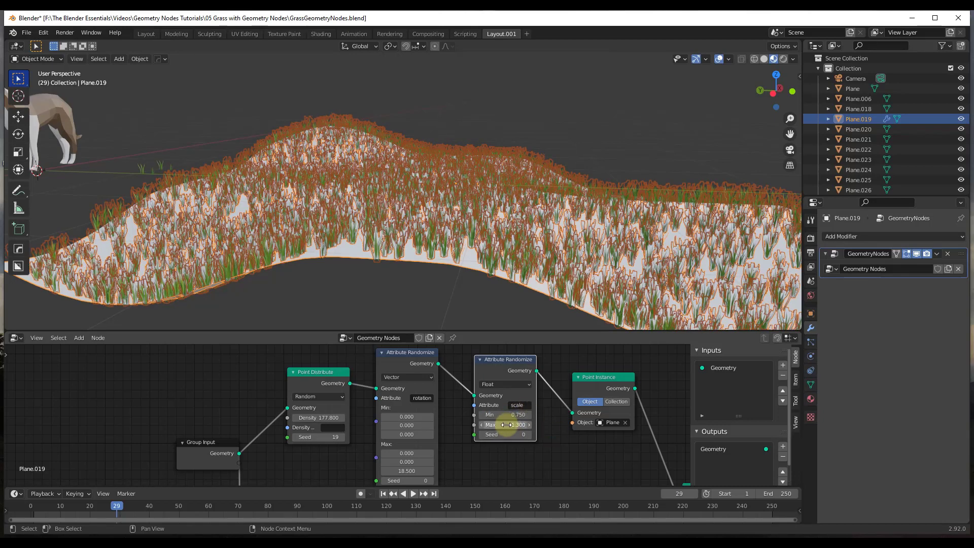
middle_click_drag(464, 202, 545, 92)
left_click(471, 200)
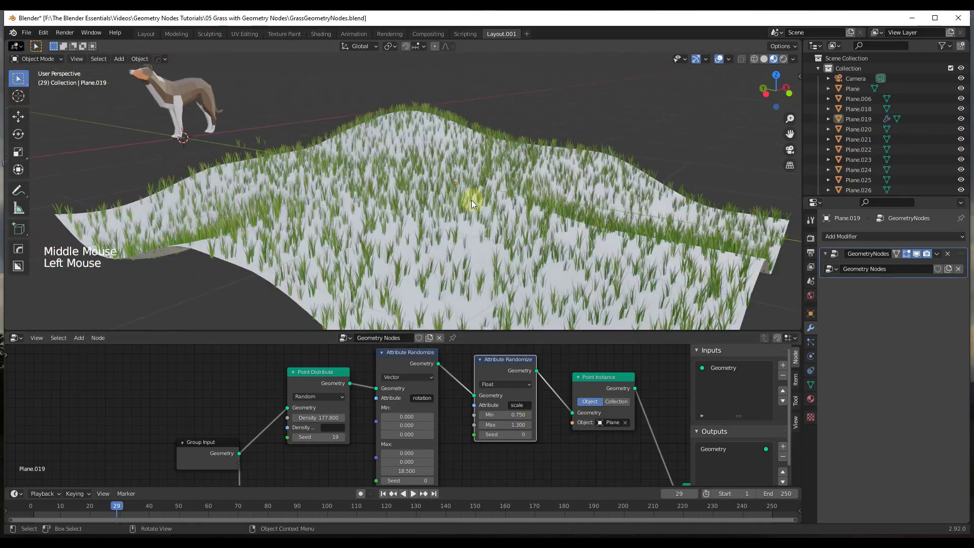
scroll(468, 200, "up", 4)
middle_click_drag(404, 209, 508, 196)
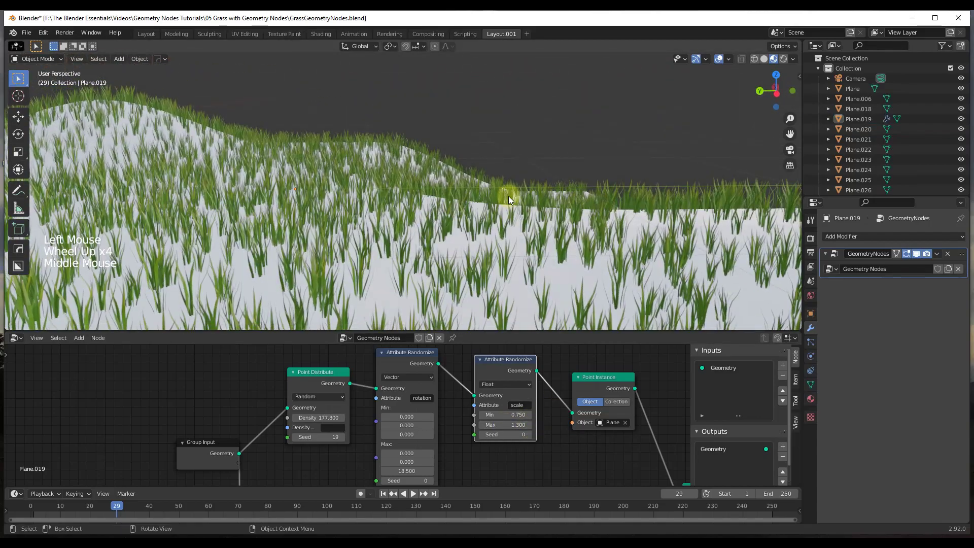
scroll(519, 196, "down", 3)
scroll(519, 197, "down", 3)
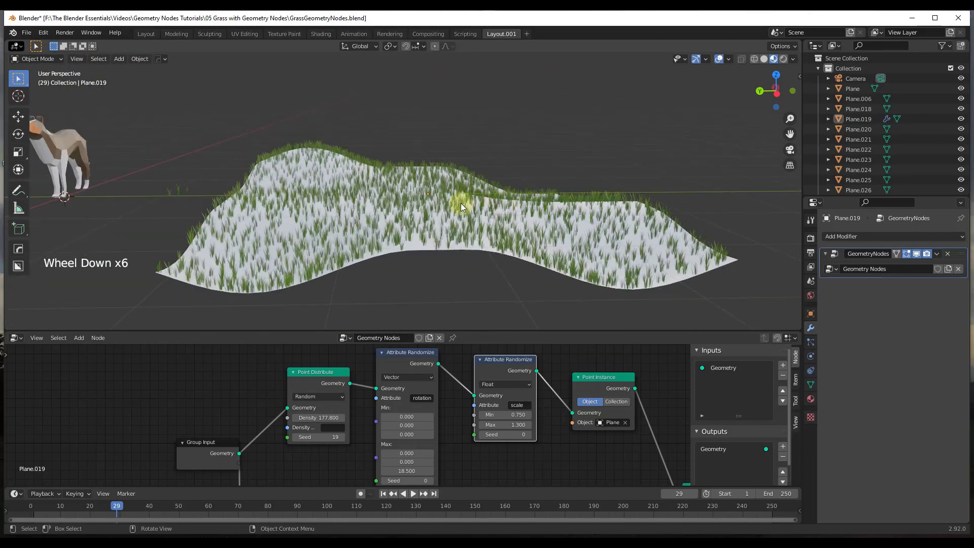
- Reshape the grass clump Plane.018 by moving vertices at its blade tips and base with proportional editing
scroll(181, 198, "up", 7)
mouse_move(181, 198)
middle_mouse_down()
mouse_move(198, 203)
mouse_move(186, 196)
middle_mouse_up()
scroll(175, 198, "up", 2)
scroll(181, 193, "up", 6)
left_click(181, 194)
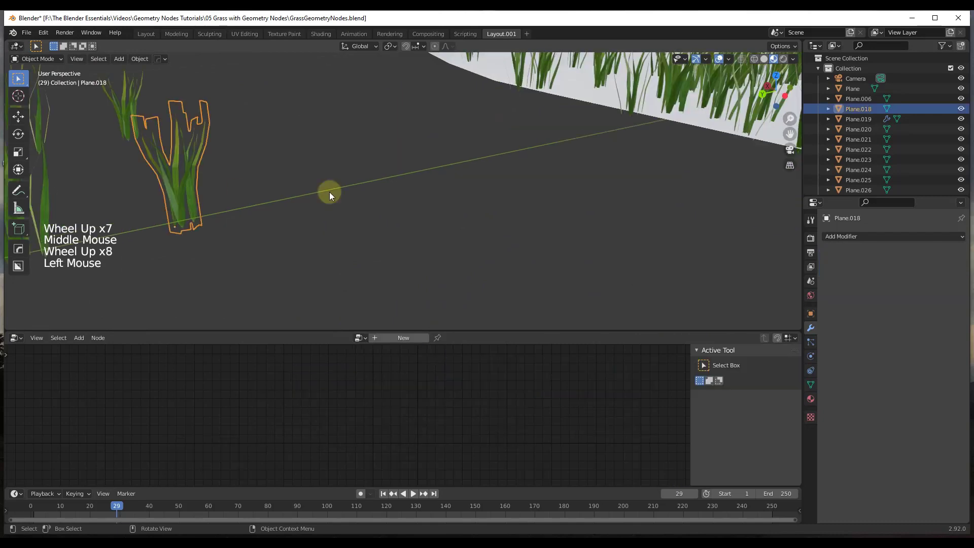
scroll(284, 182, "down", 5)
scroll(242, 174, "up", 7)
middle_click_drag(289, 160, 326, 157)
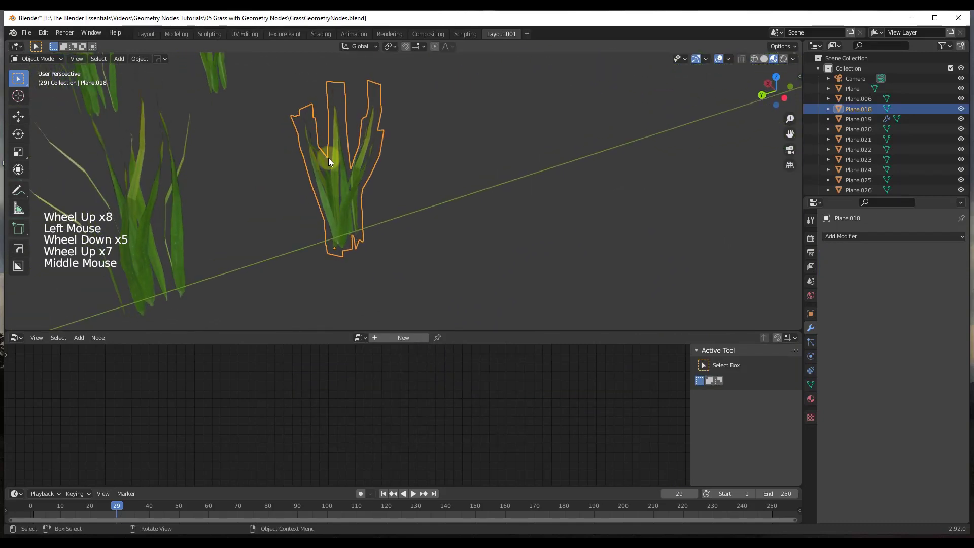
key("Tab")
key("a")
left_click(346, 80)
key("g")
left_click(324, 245)
key("g")
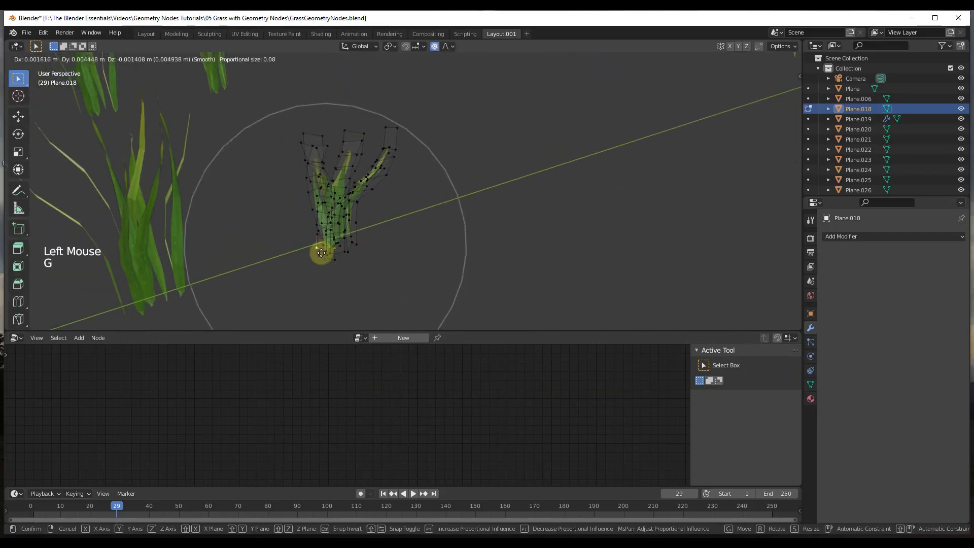
key("g")
left_click(298, 129)
key("Tab")
scroll(370, 199, "down", 3)
left_click(370, 199)
scroll(370, 199, "down", 5)
middle_click_drag(474, 193, 365, 168)
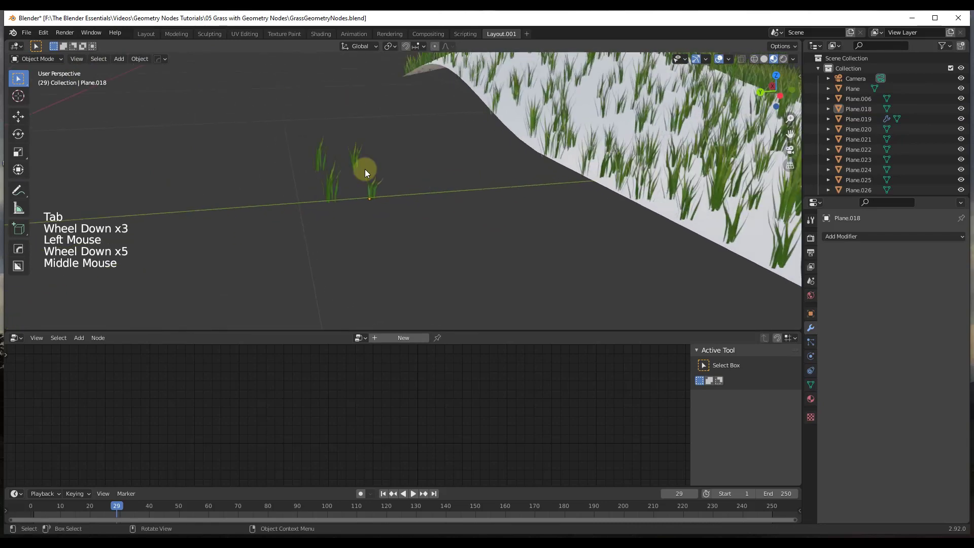
- Duplicate the wavy plane's Point Distribute, two Attribute Randomize and Point Instance nodes as a chain below the originals
scroll(394, 160, "down", 7)
left_click(543, 190)
scroll(437, 155, "down", 4)
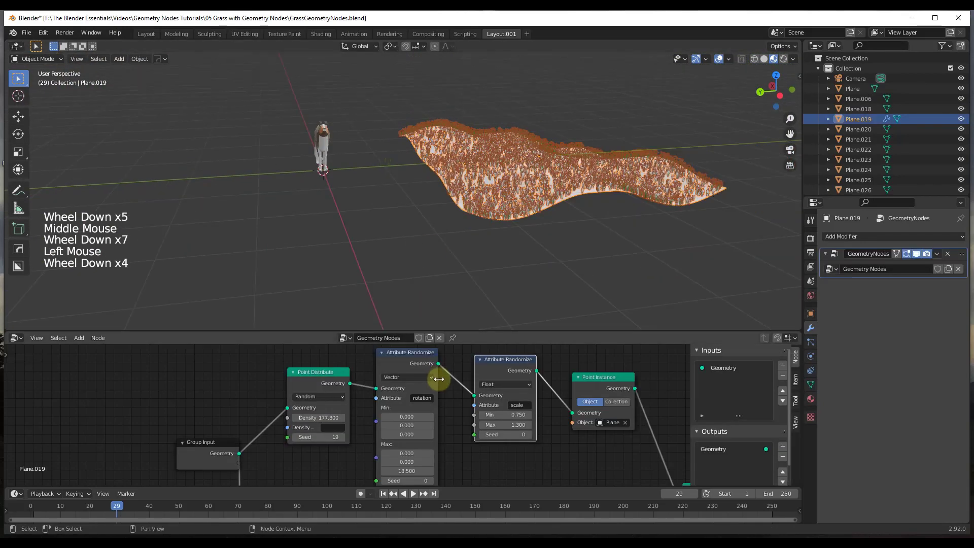
scroll(459, 424, "down", 5)
middle_click_drag(459, 424, 447, 379)
scroll(565, 410, "down", 8)
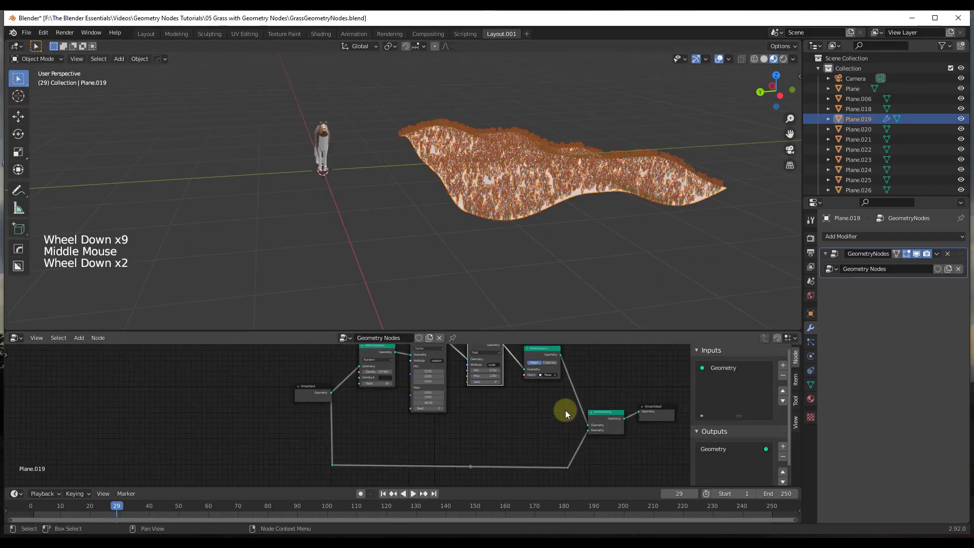
middle_click_drag(512, 415, 476, 417)
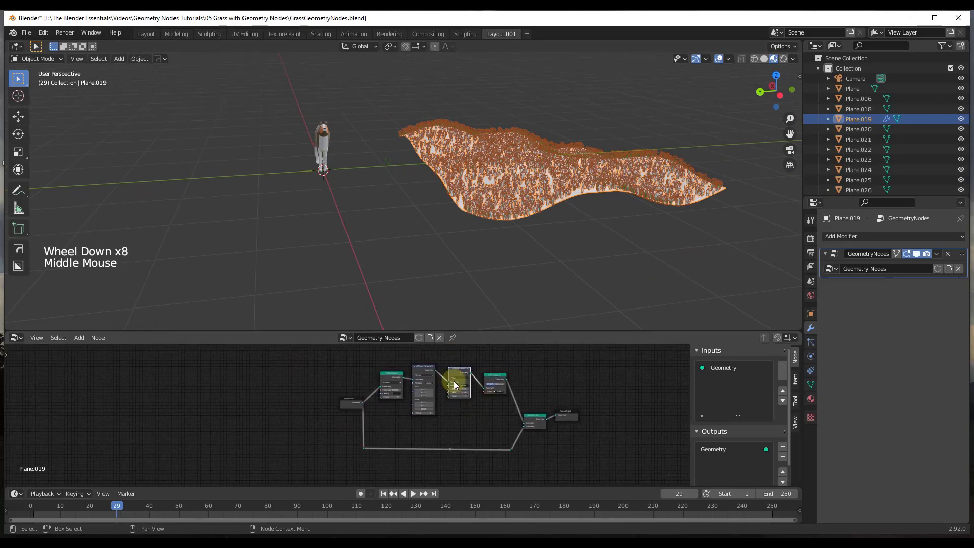
left_click_drag(380, 358, 495, 407)
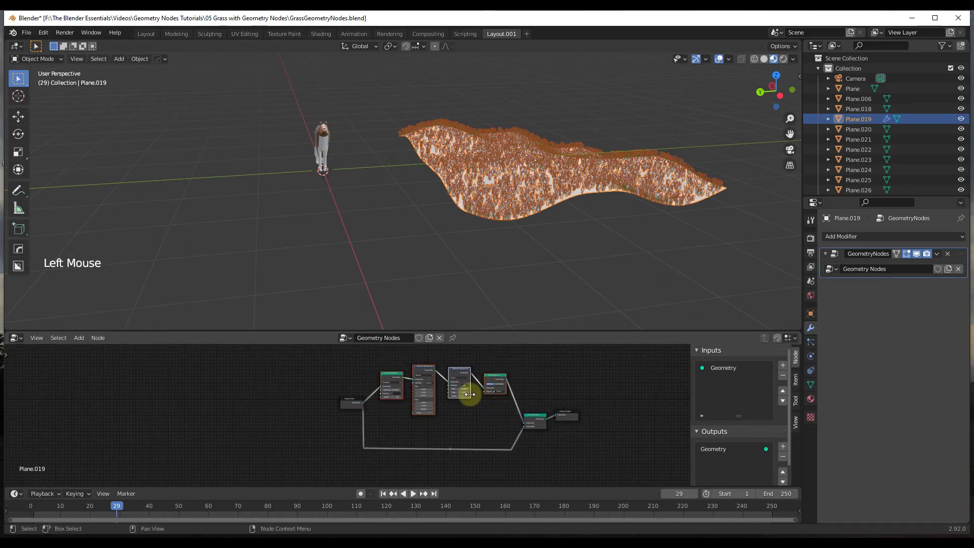
key("shift+d")
left_click(462, 431)
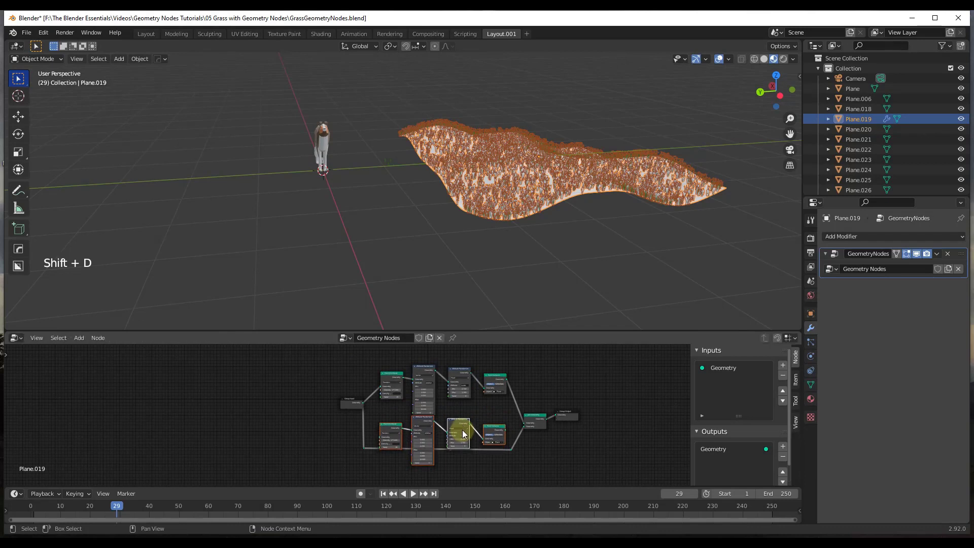
- Move the two reroute points down so the Group Input link runs below the duplicated node chain
scroll(505, 439, "up", 6)
left_click(516, 454)
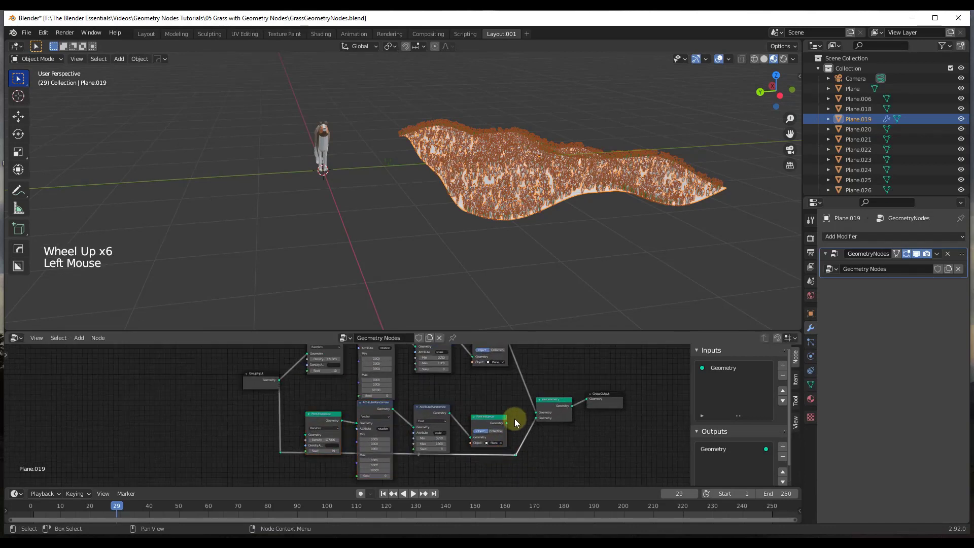
scroll(516, 455, "down", 6)
key("g")
left_click(520, 460)
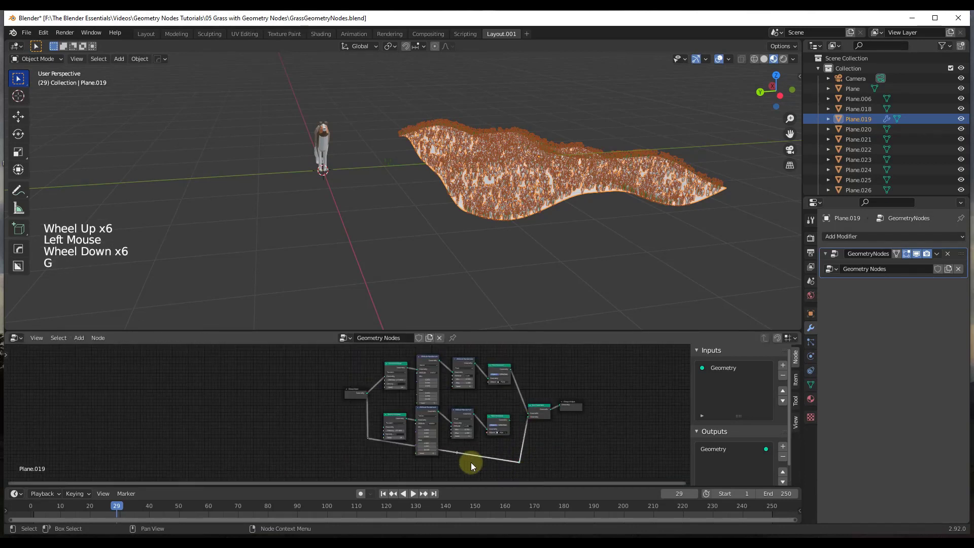
left_click(368, 438)
key("g")
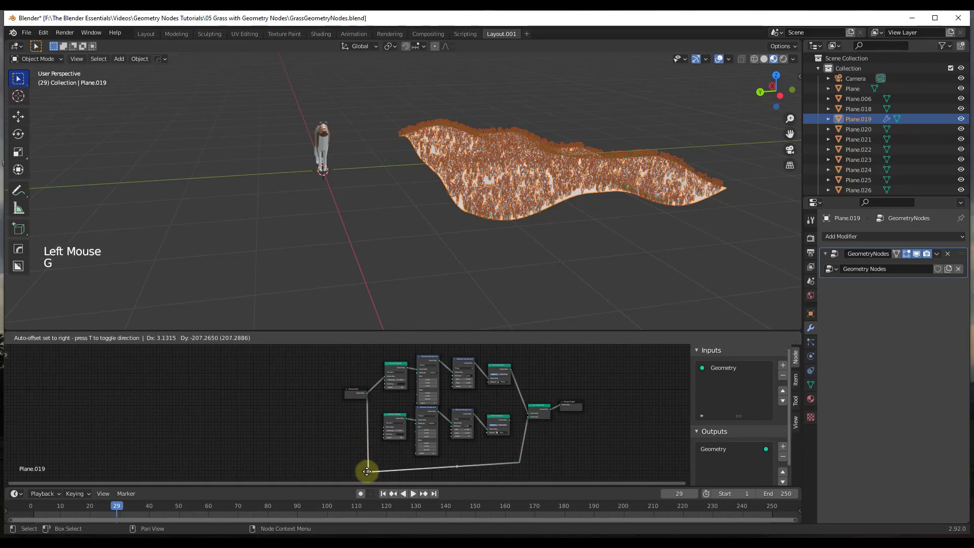
left_click(370, 464)
- Move the Join Geometry and Group Output nodes farther from the two chains to make room for another node
scroll(548, 421, "up", 15)
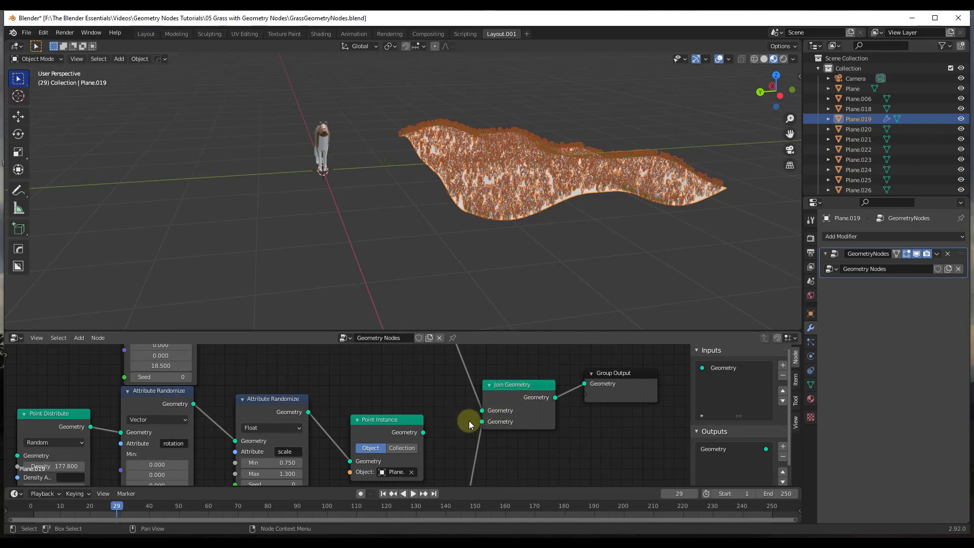
scroll(495, 413, "down", 12)
left_click_drag(498, 389, 552, 417)
key("g")
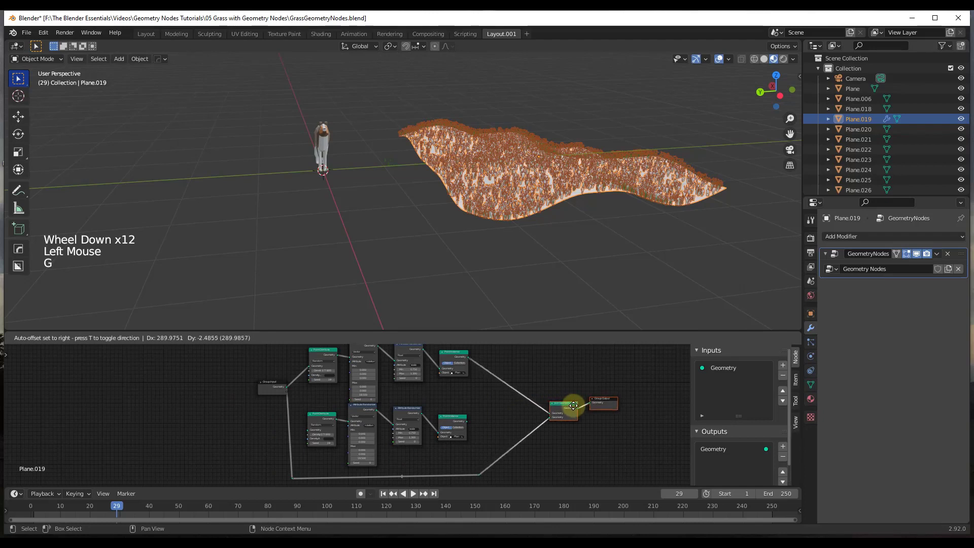
left_click(570, 407)
- Insert a second Join Geometry node after the original Point Instance node and connect the duplicated Point Instance to it
scroll(510, 390, "up", 3)
key("shift+a")
left_click(507, 366)
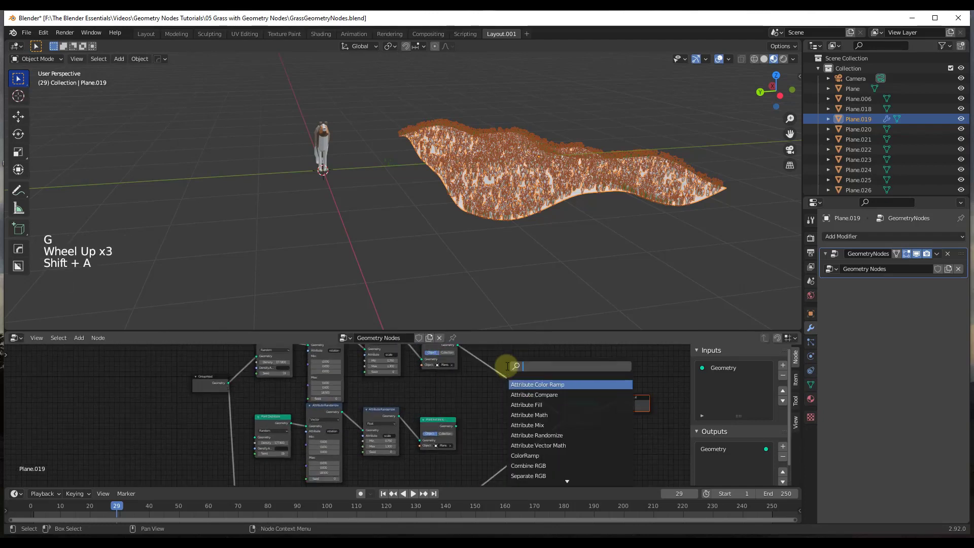
type("join")
key("Return")
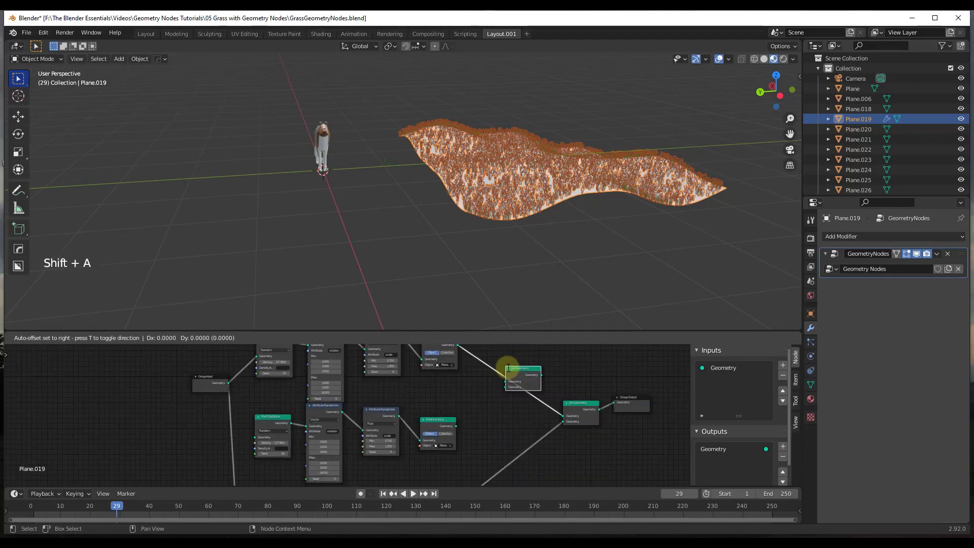
left_click(497, 372)
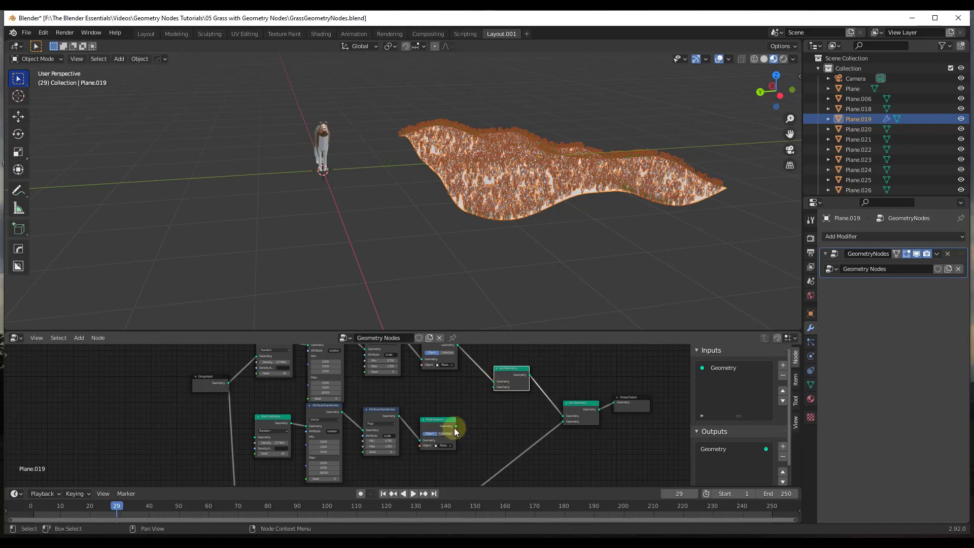
left_click_drag(455, 426, 496, 389)
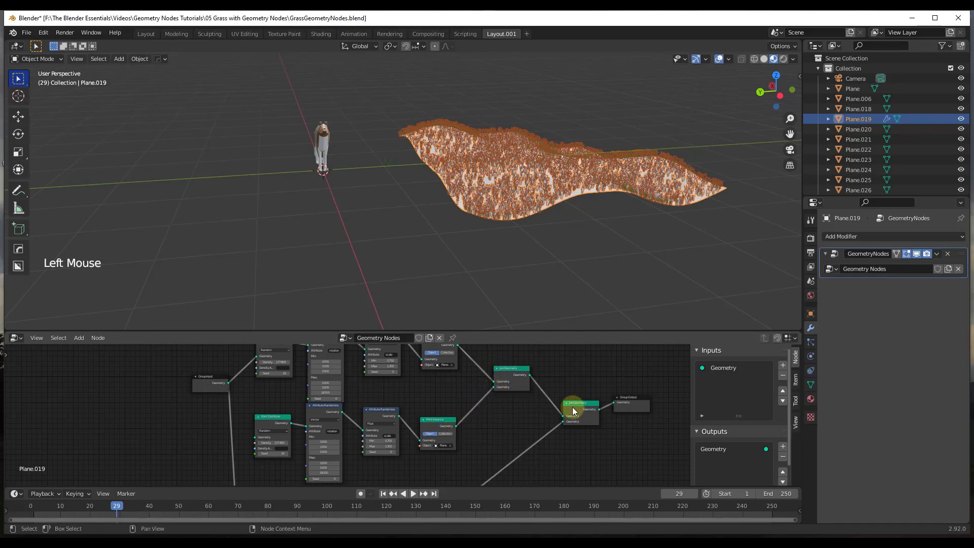
- Connect the Group Input geometry to the duplicated Point Distribute node and check the two Join Geometry nodes
scroll(229, 392, "up", 2)
left_click_drag(227, 379, 260, 444)
scroll(261, 452, "up", 9)
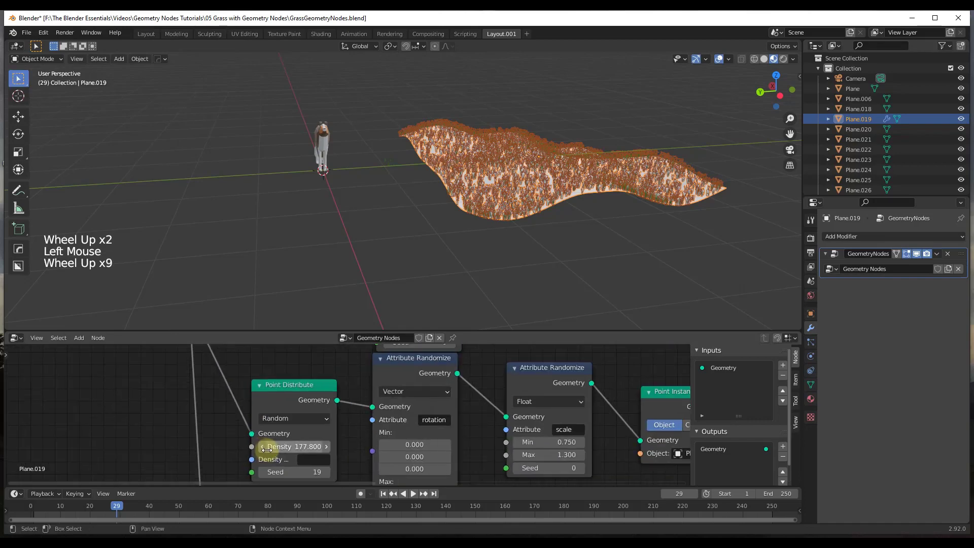
scroll(273, 440, "down", 1)
scroll(273, 440, "down", 12)
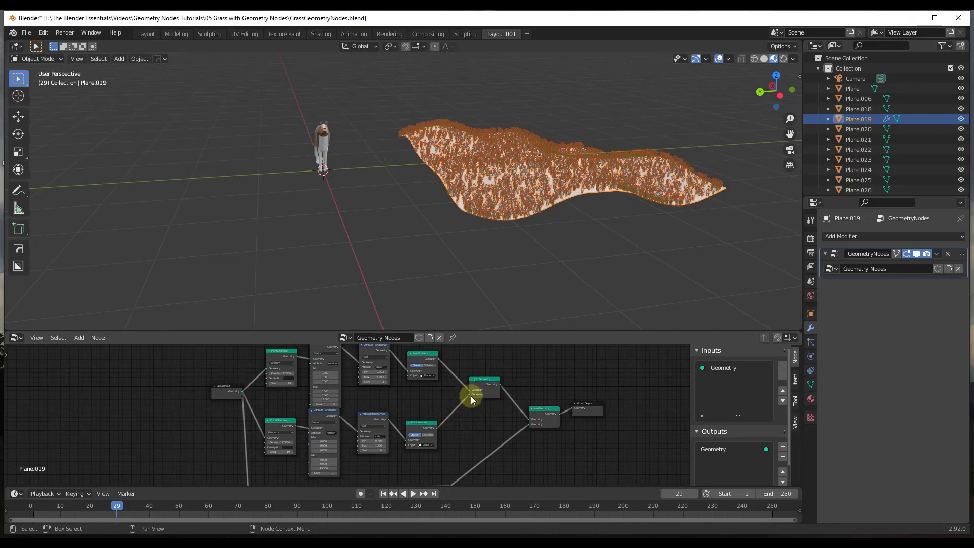
left_click(482, 380)
left_click(534, 415)
- Clear the duplicated Point Instance node's object and sample the other grass clump from the viewport instead
scroll(435, 447, "up", 2)
scroll(435, 447, "up", 6)
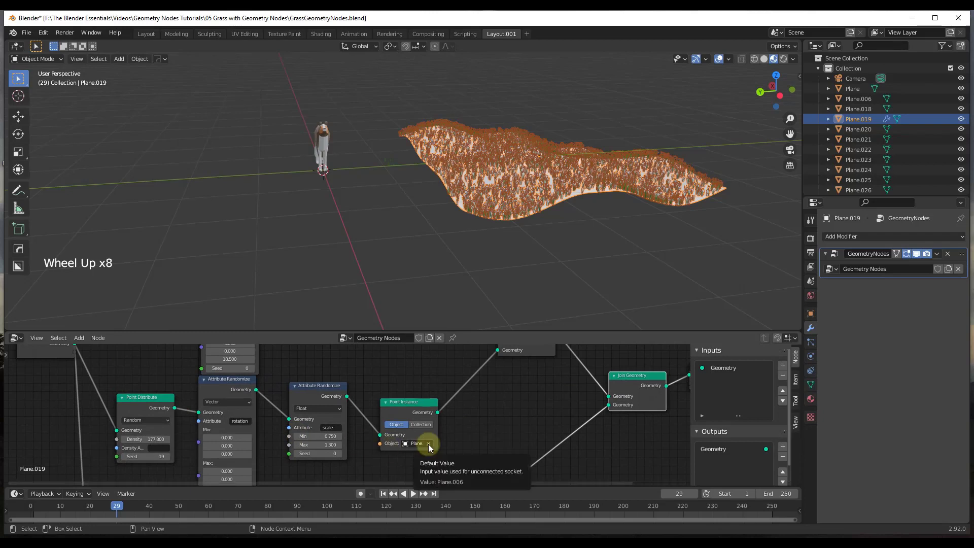
left_click(429, 444)
left_click(429, 445)
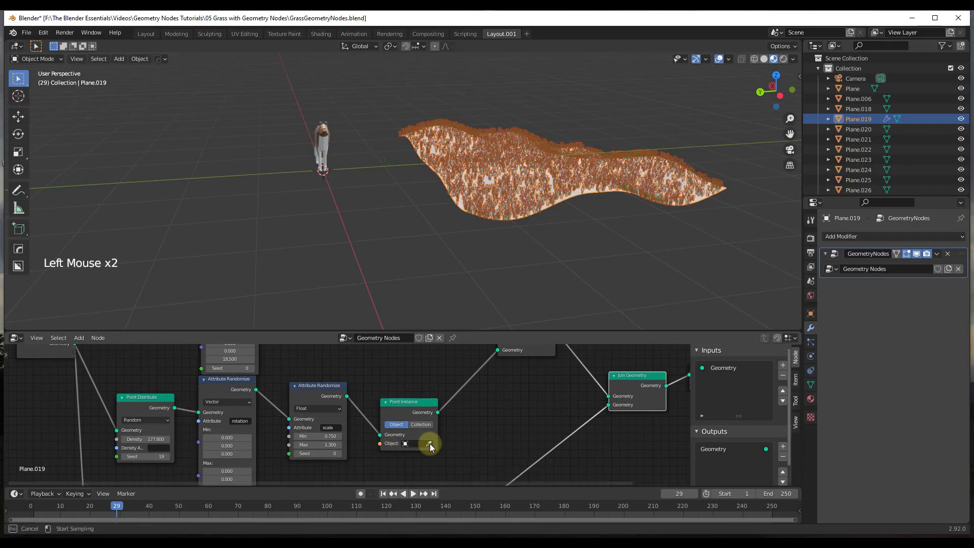
left_click(398, 165)
- Inspect how the two scattered grass types mix and cover the wavy ground plane
scroll(549, 172, "up", 6)
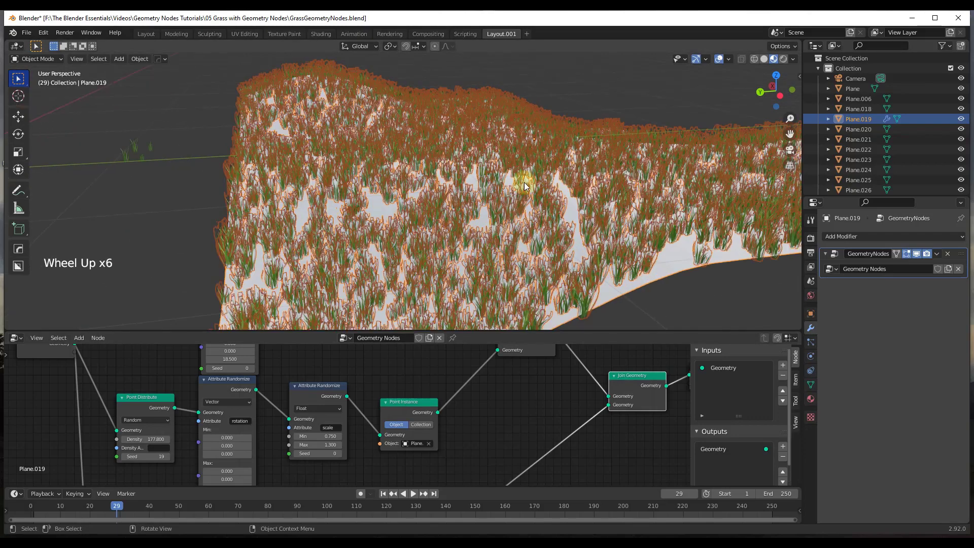
scroll(430, 387, "down", 1)
mouse_move(481, 213)
middle_mouse_down()
mouse_move(472, 213)
mouse_move(497, 211)
middle_mouse_up()
scroll(634, 212, "up", 3)
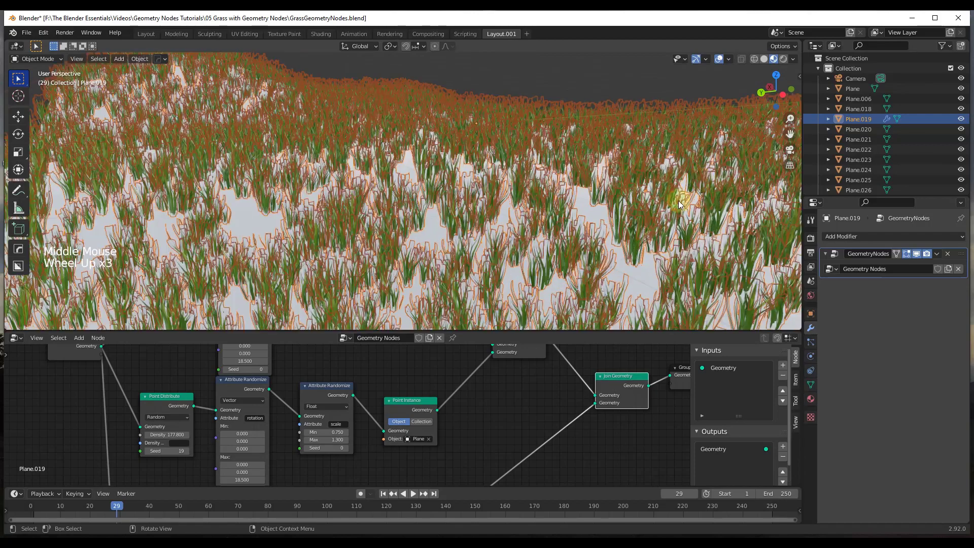
scroll(663, 210, "down", 3)
left_click(590, 100)
scroll(597, 152, "down", 1)
middle_click_drag(601, 208, 587, 211)
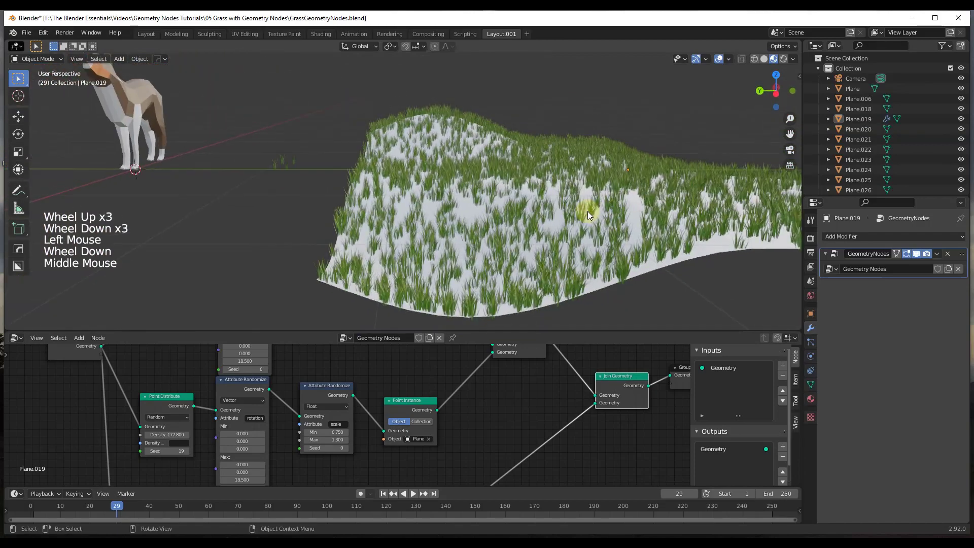
left_click(588, 211)
scroll(625, 157, "down", 2)
scroll(711, 133, "up", 4)
scroll(660, 162, "down", 1)
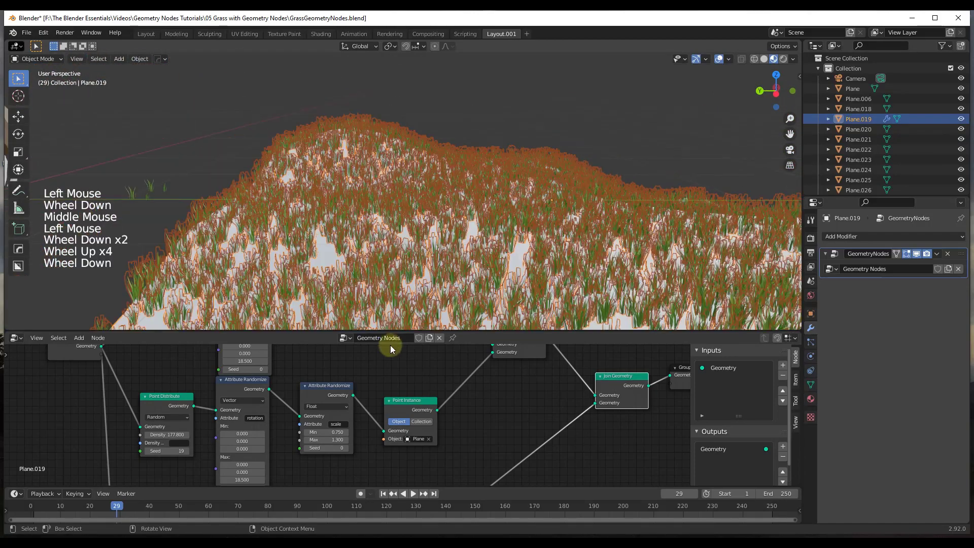
- Set the duplicated Point Distribute node's Seed to 5 and its Density to about 179
left_click_drag(176, 461, 171, 454)
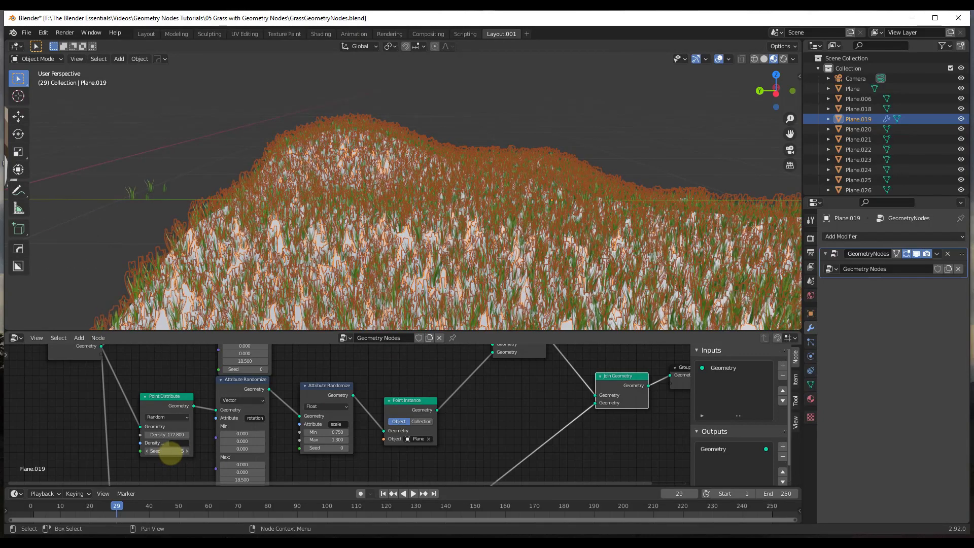
left_click(172, 435)
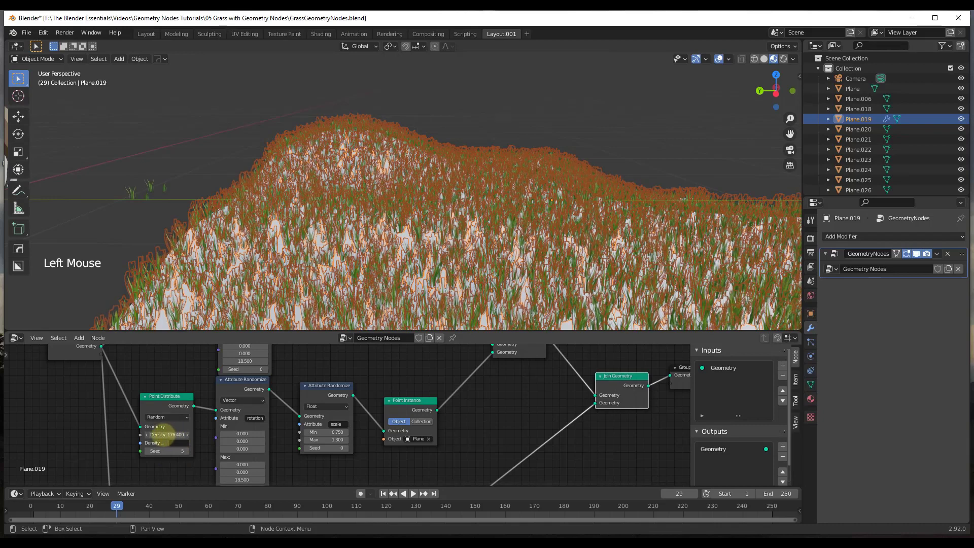
left_click_drag(175, 435, 177, 435)
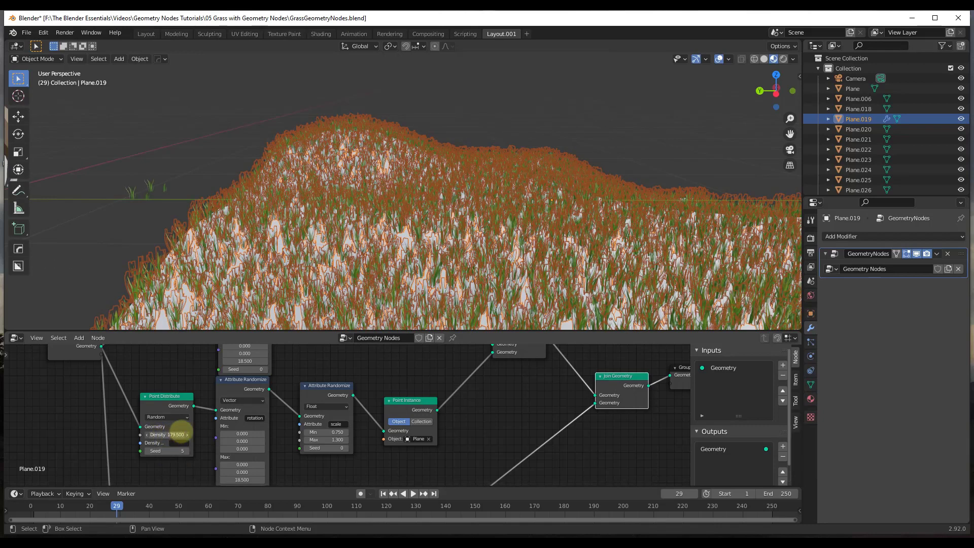
- Select the grass-covered ground plane and give it a new material
left_click(617, 125)
scroll(626, 183, "down", 3)
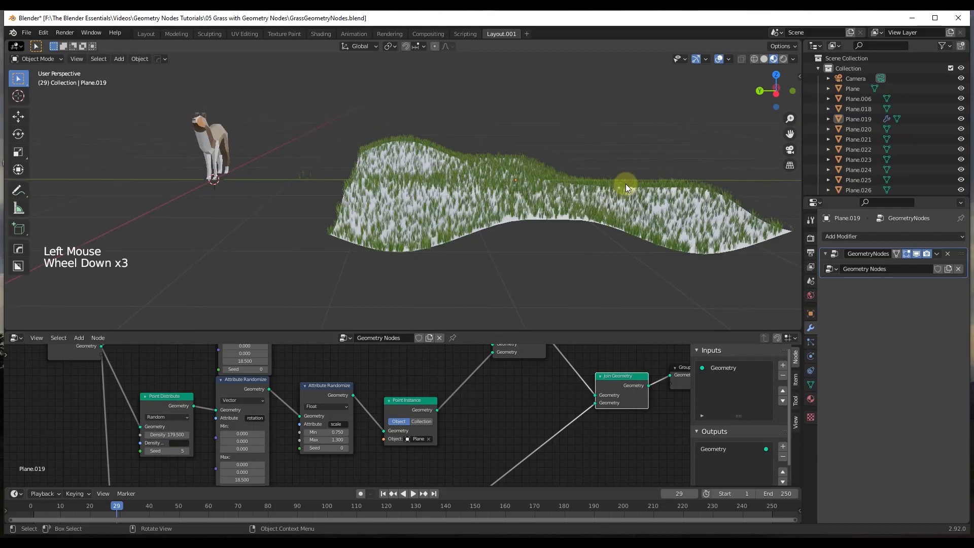
scroll(562, 202, "up", 4)
middle_click_drag(563, 202, 501, 202)
scroll(452, 222, "down", 2)
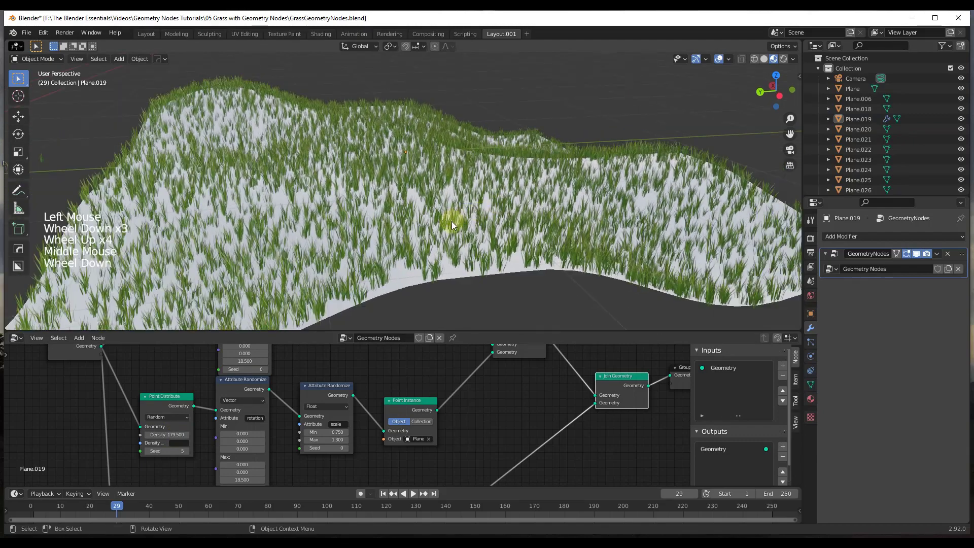
scroll(413, 277, "up", 1)
left_click(413, 275)
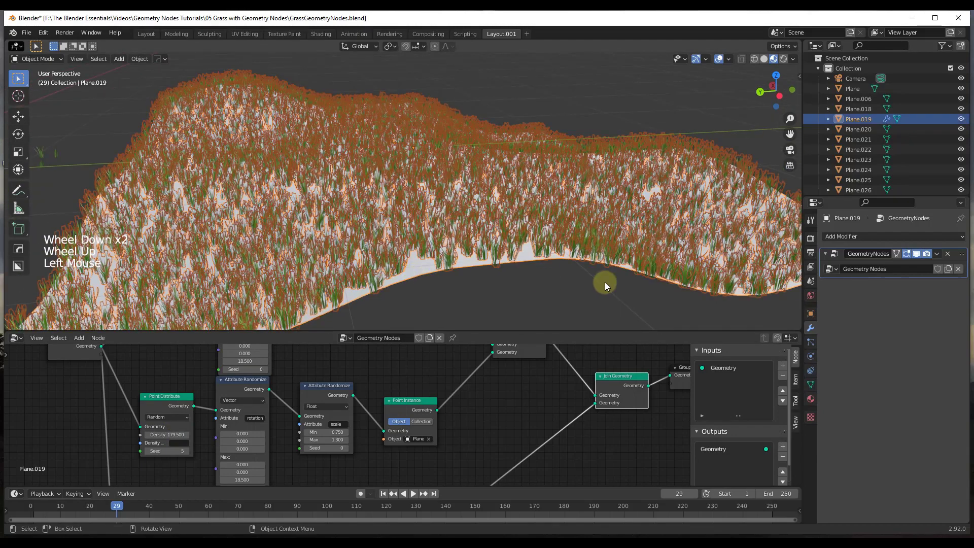
left_click(811, 399)
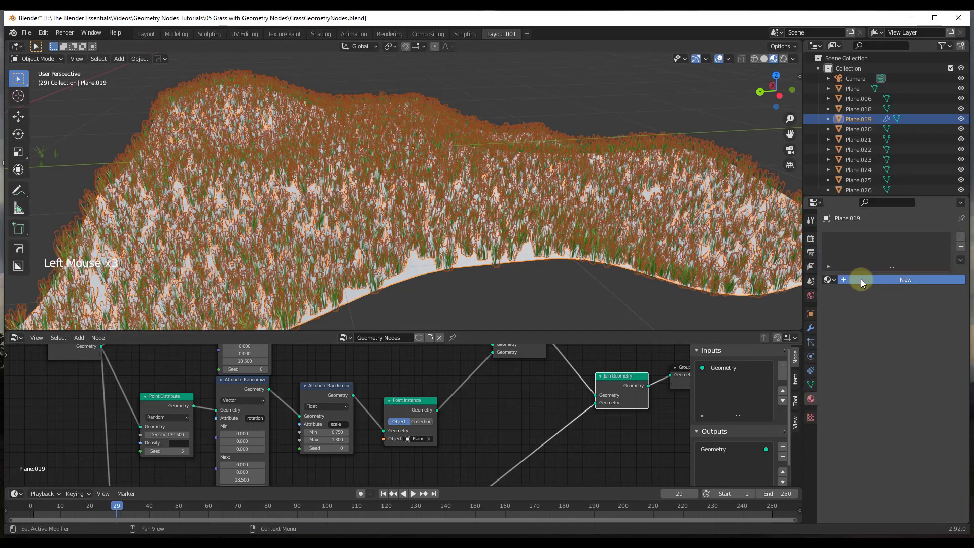
left_click(861, 279)
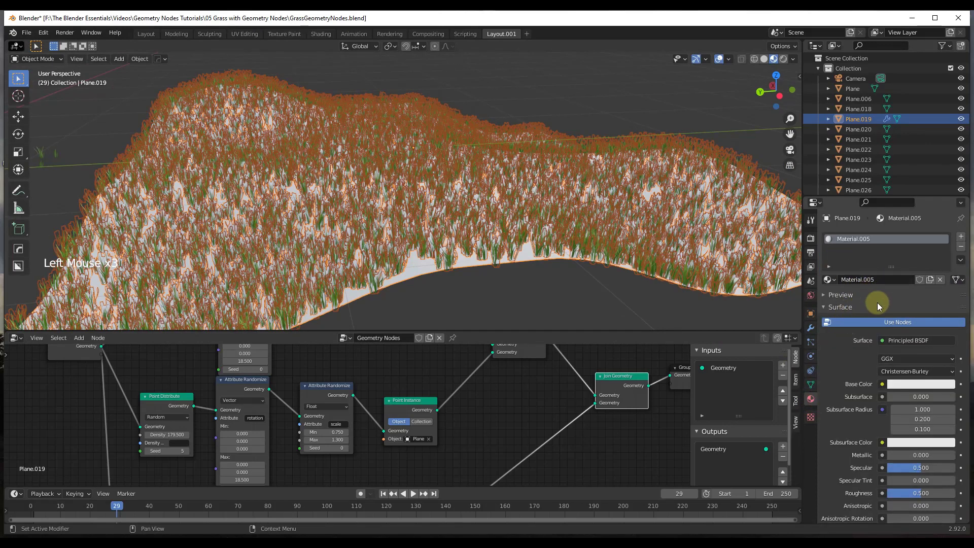
- Set the ground material's Base Color to a dark brown, about hue 0.079, saturation 0.687 and value 0.058
left_click(911, 383)
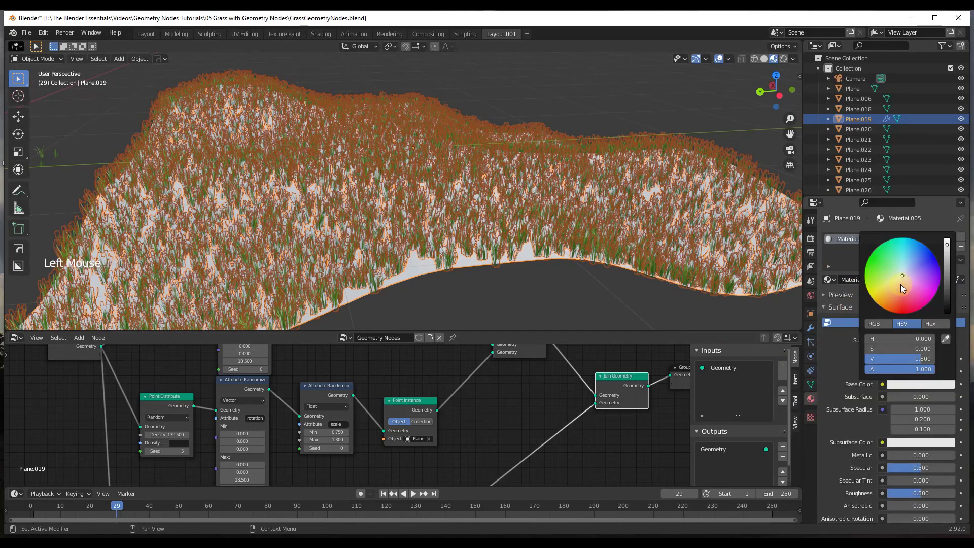
left_click(896, 284)
left_click(893, 288)
left_click_drag(947, 265, 947, 287)
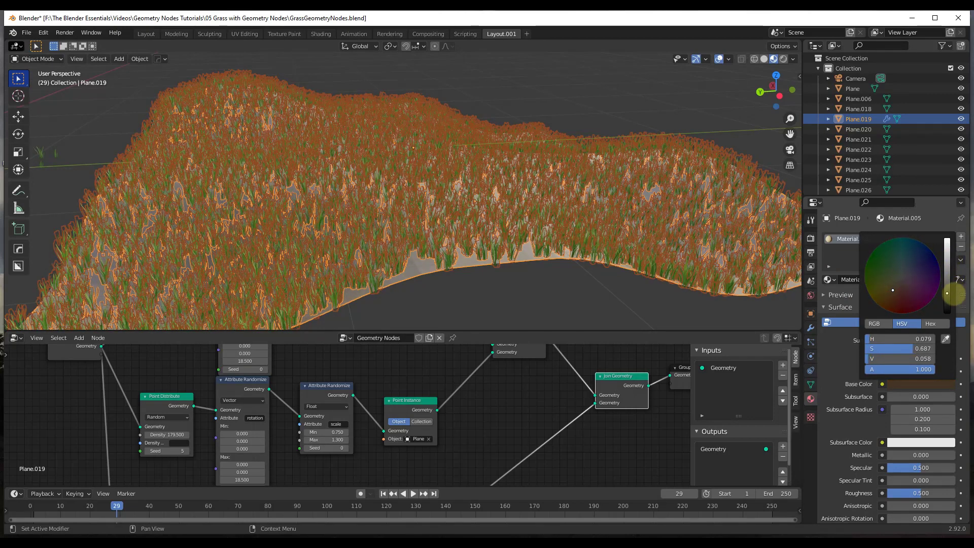
left_click(589, 313)
middle_click_drag(549, 125, 546, 123)
left_click(441, 147)
scroll(489, 267, "down", 2)
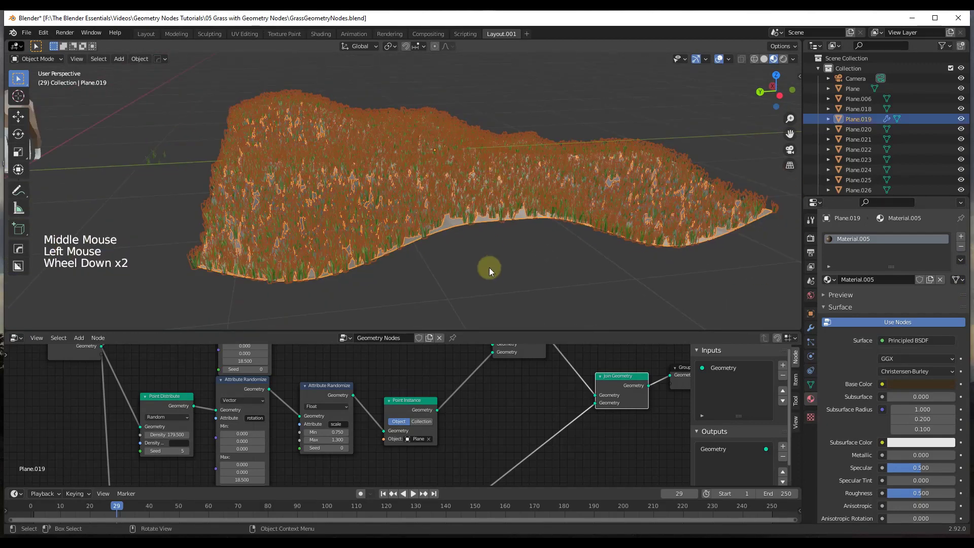
- Set the ground material's Roughness to 0.930 and Specular to about 0.085, and check the soil between the grass
left_click(489, 267)
left_click(535, 217)
scroll(893, 421, "down", 1)
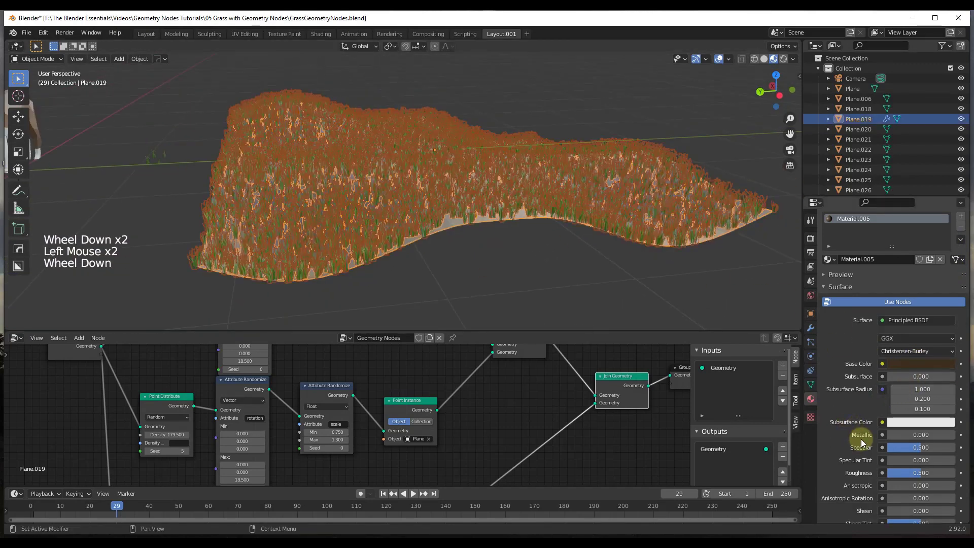
left_click_drag(932, 473, 956, 474)
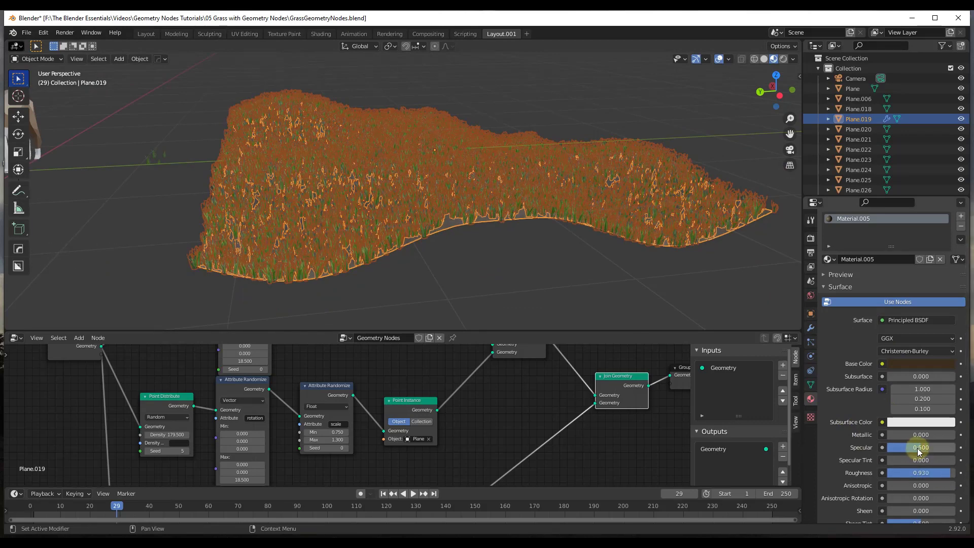
left_click_drag(918, 448, 889, 447)
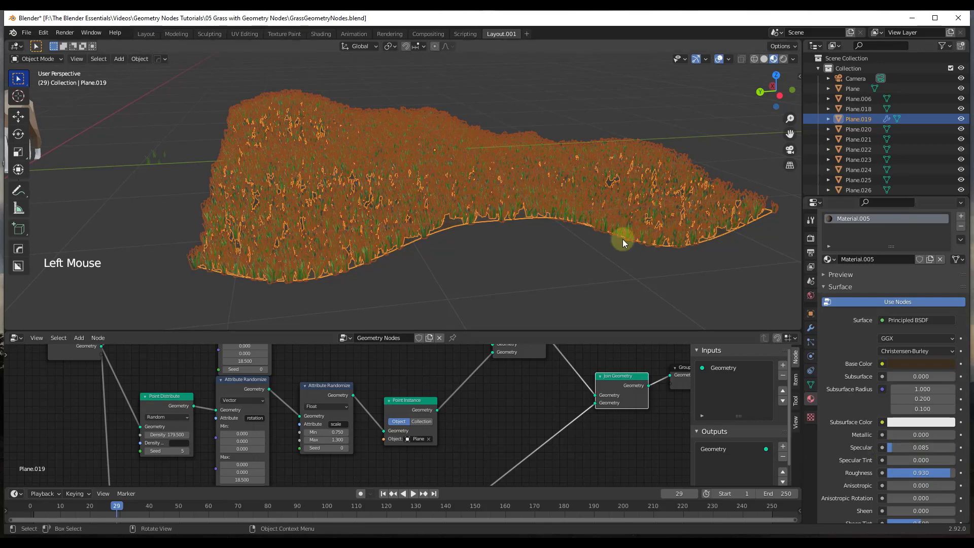
left_click(510, 62)
scroll(478, 145, "up", 2)
mouse_move(477, 167)
middle_mouse_down()
mouse_move(491, 160)
mouse_move(487, 152)
middle_mouse_up()
scroll(450, 220, "up", 1)
middle_click_drag(450, 220, 447, 214)
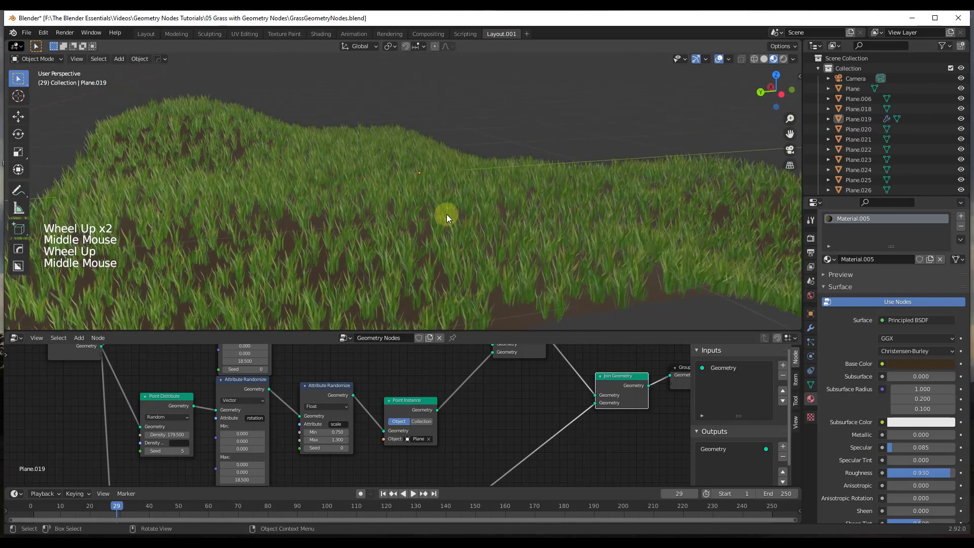
- Set the Density of the ground plane's duplicated Point Distribute node to 250
left_click(452, 239)
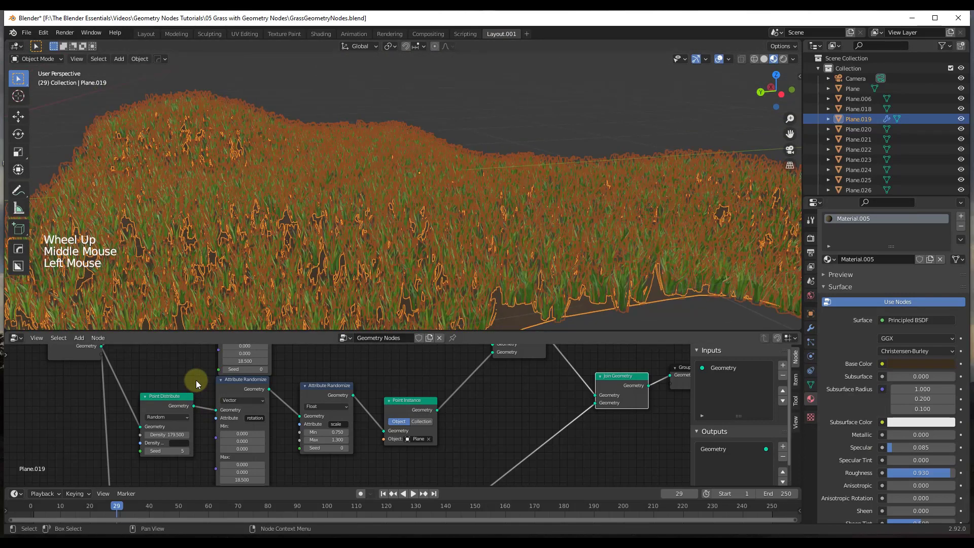
left_click(162, 435)
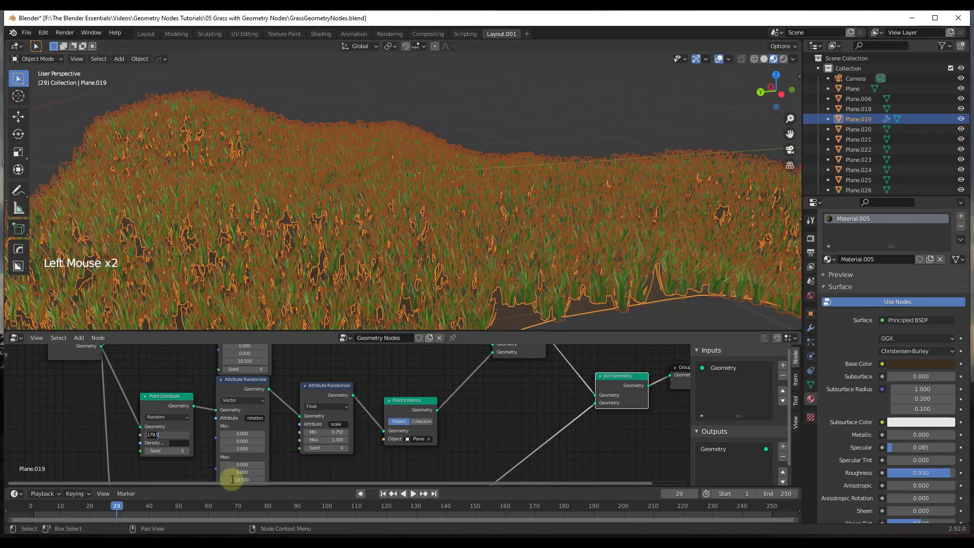
type("250")
key("Return")
scroll(154, 360, "up", 4)
scroll(160, 364, "down", 4)
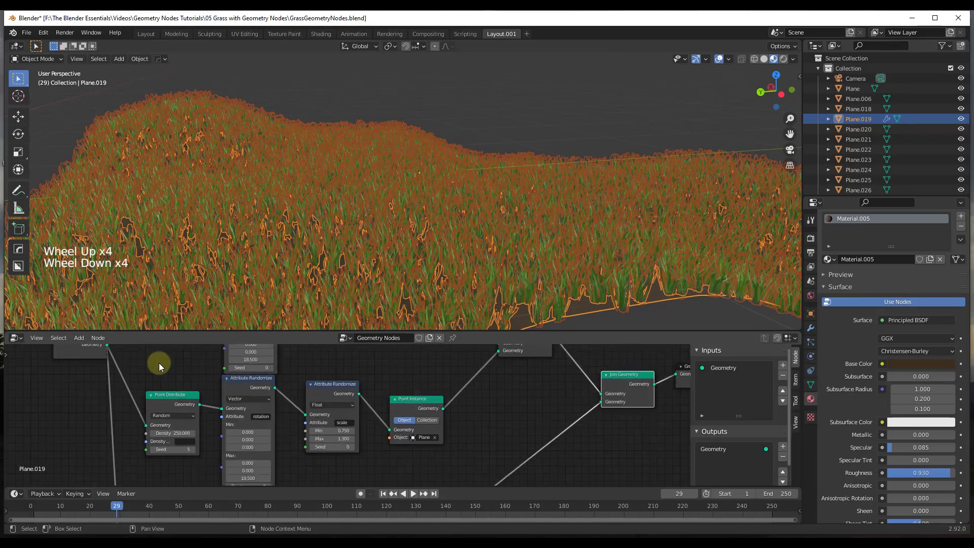
- Set the original Point Distribute node's Density to 450 and check the grass coverage on the ground plane
scroll(159, 363, "down", 1)
middle_click_drag(160, 364, 183, 429)
left_click(193, 405)
type("45")
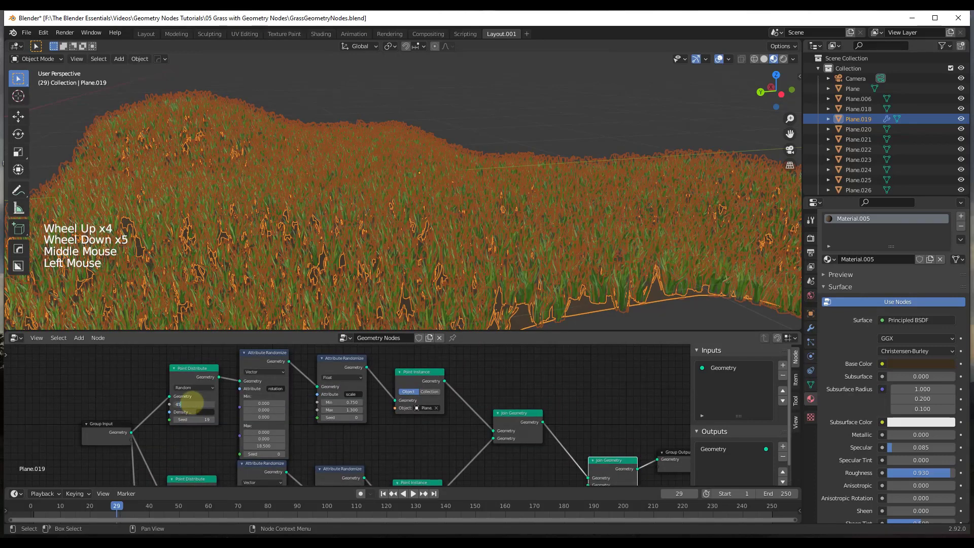
type("0")
key("Return")
left_click(479, 141)
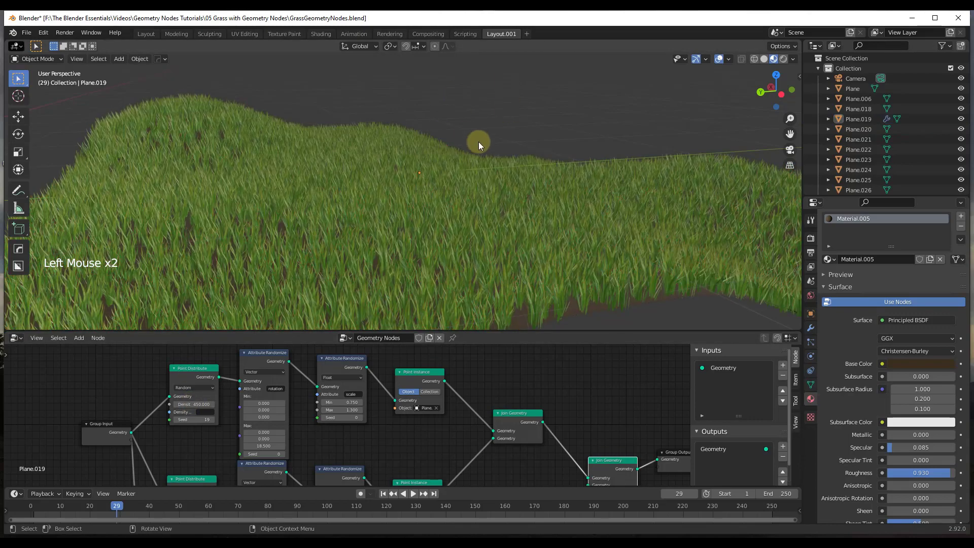
middle_click_drag(540, 163, 616, 189)
scroll(449, 210, "down", 2)
scroll(450, 209, "up", 2)
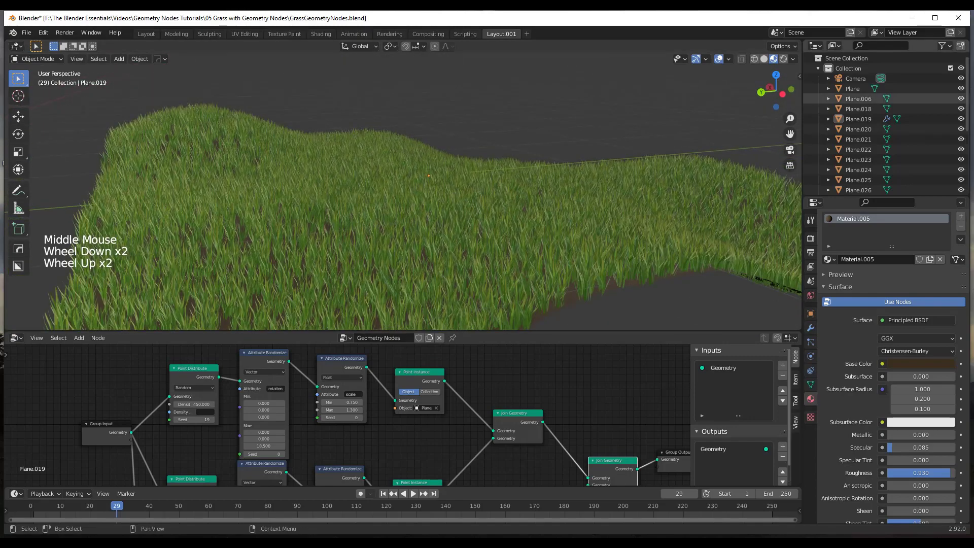